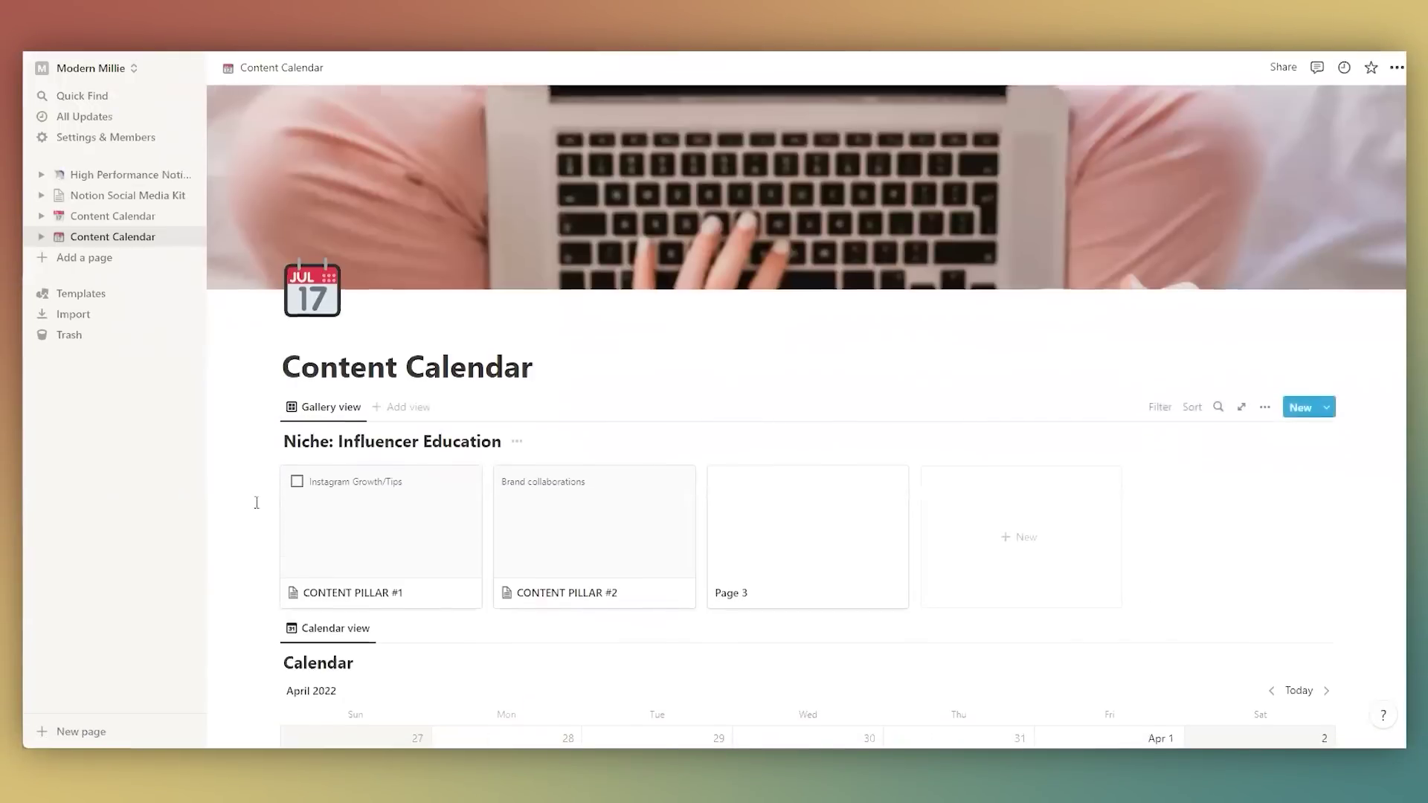
pyautogui.scroll(-4, 238, 495)
pyautogui.scroll(-8, 238, 495)
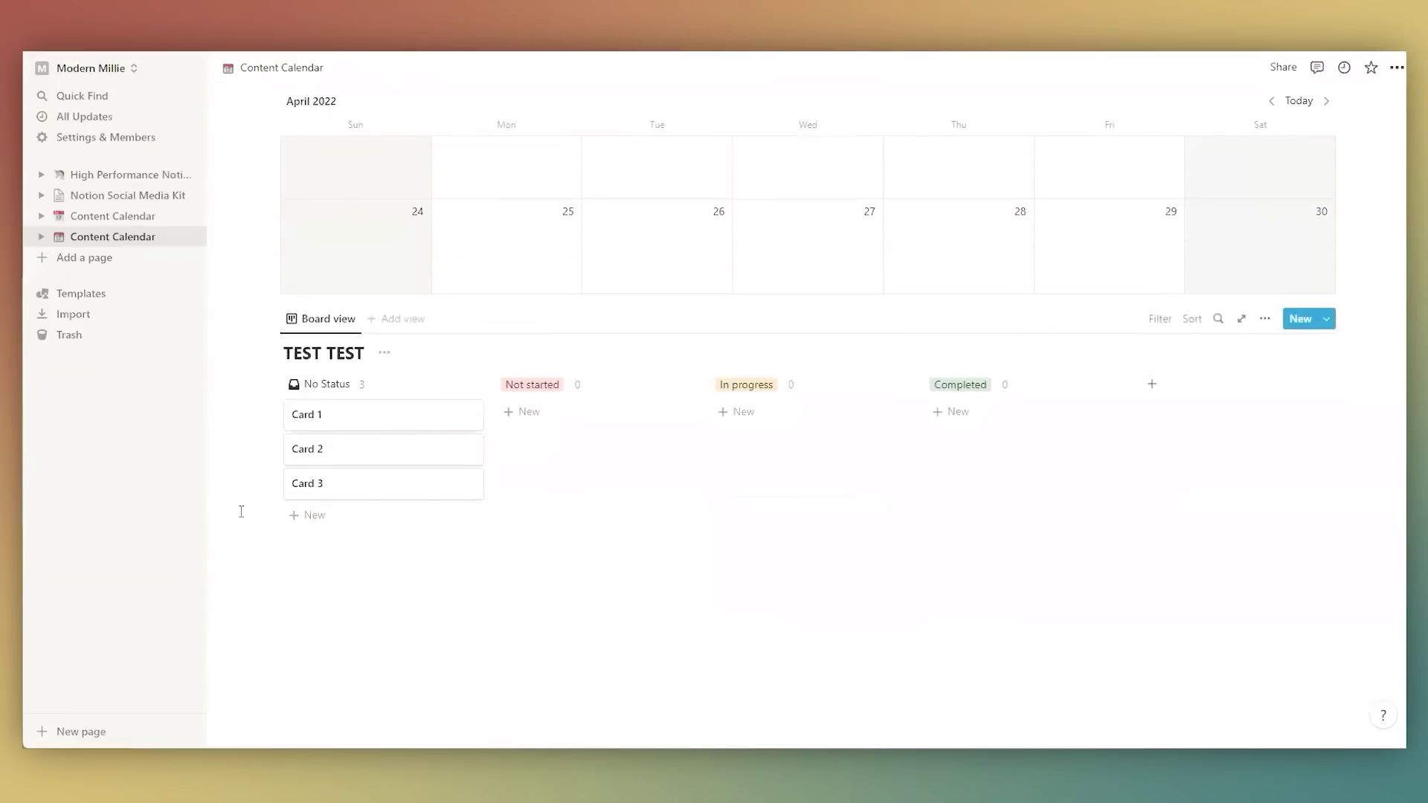
pyautogui.scroll(12, 241, 514)
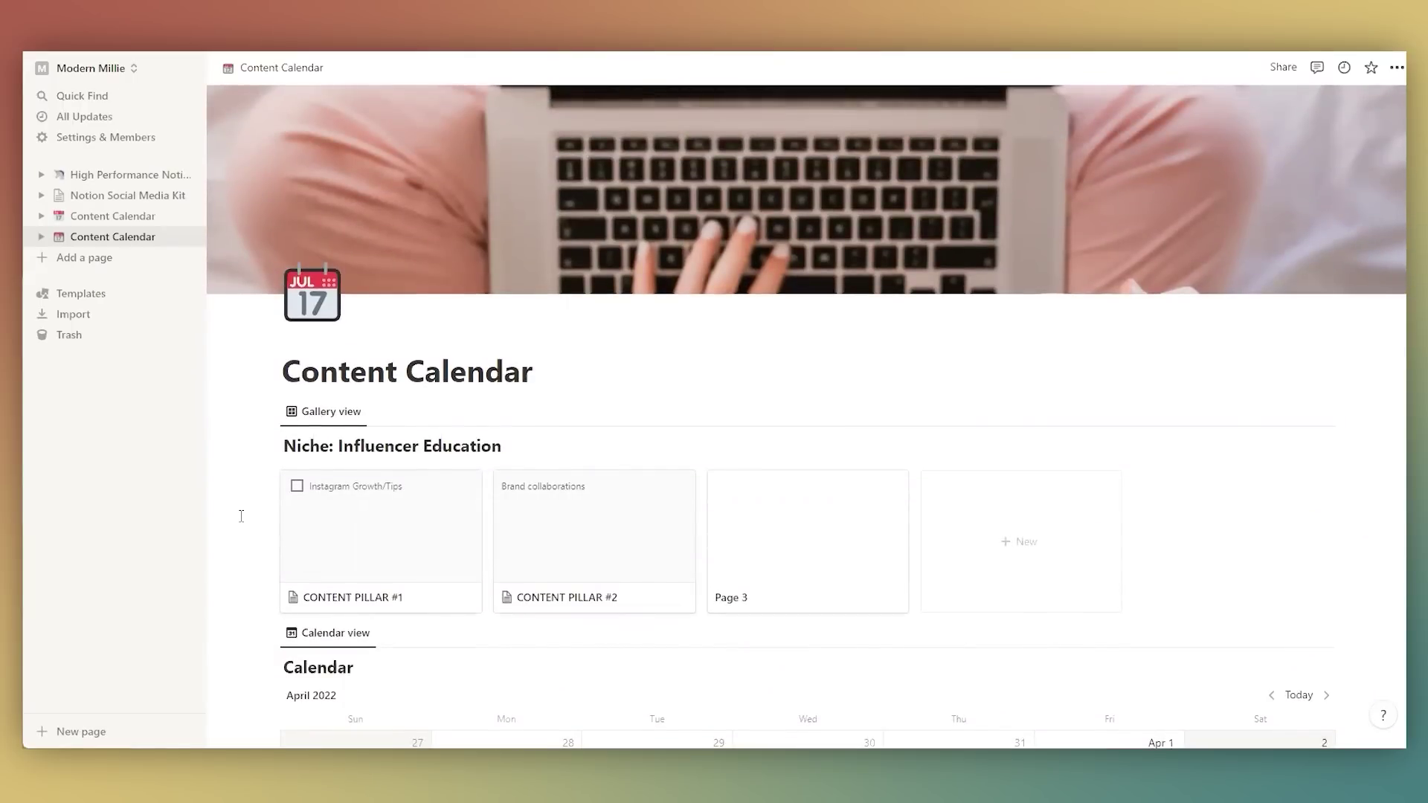
pyautogui.scroll(-10, 241, 514)
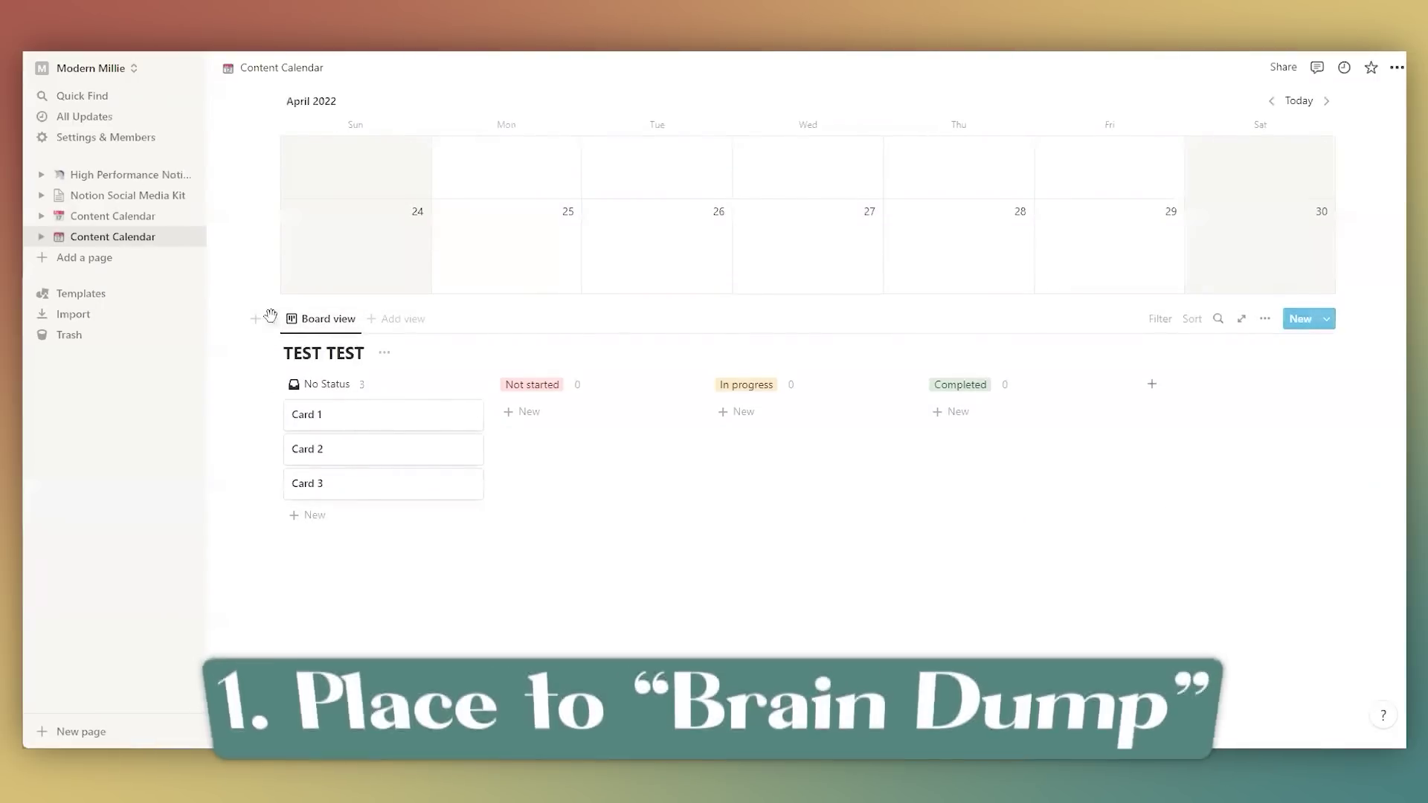
pyautogui.scroll(10, 242, 317)
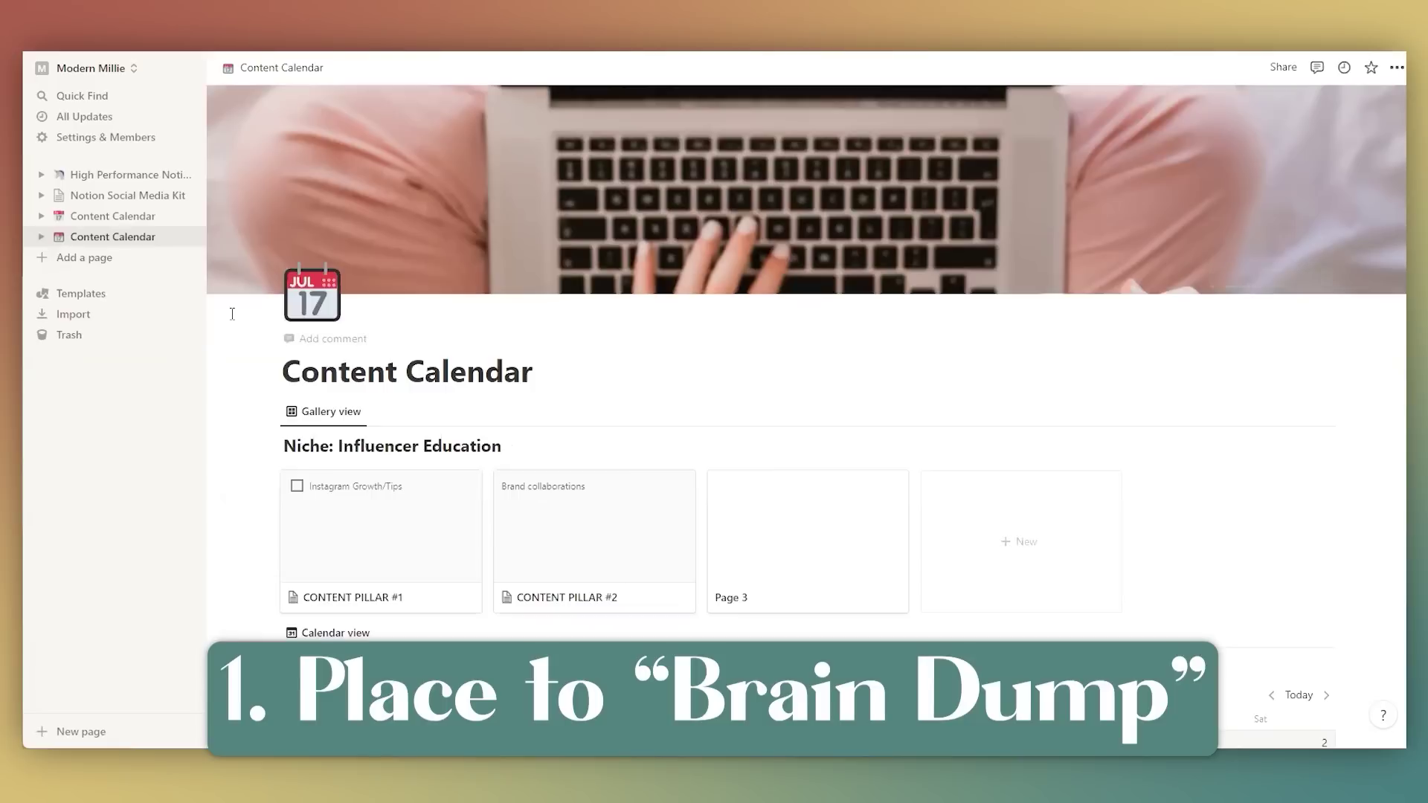
# Step: Add a new page to the workspace and title it "TEST Content Calendar"
pyautogui.click(80, 260)
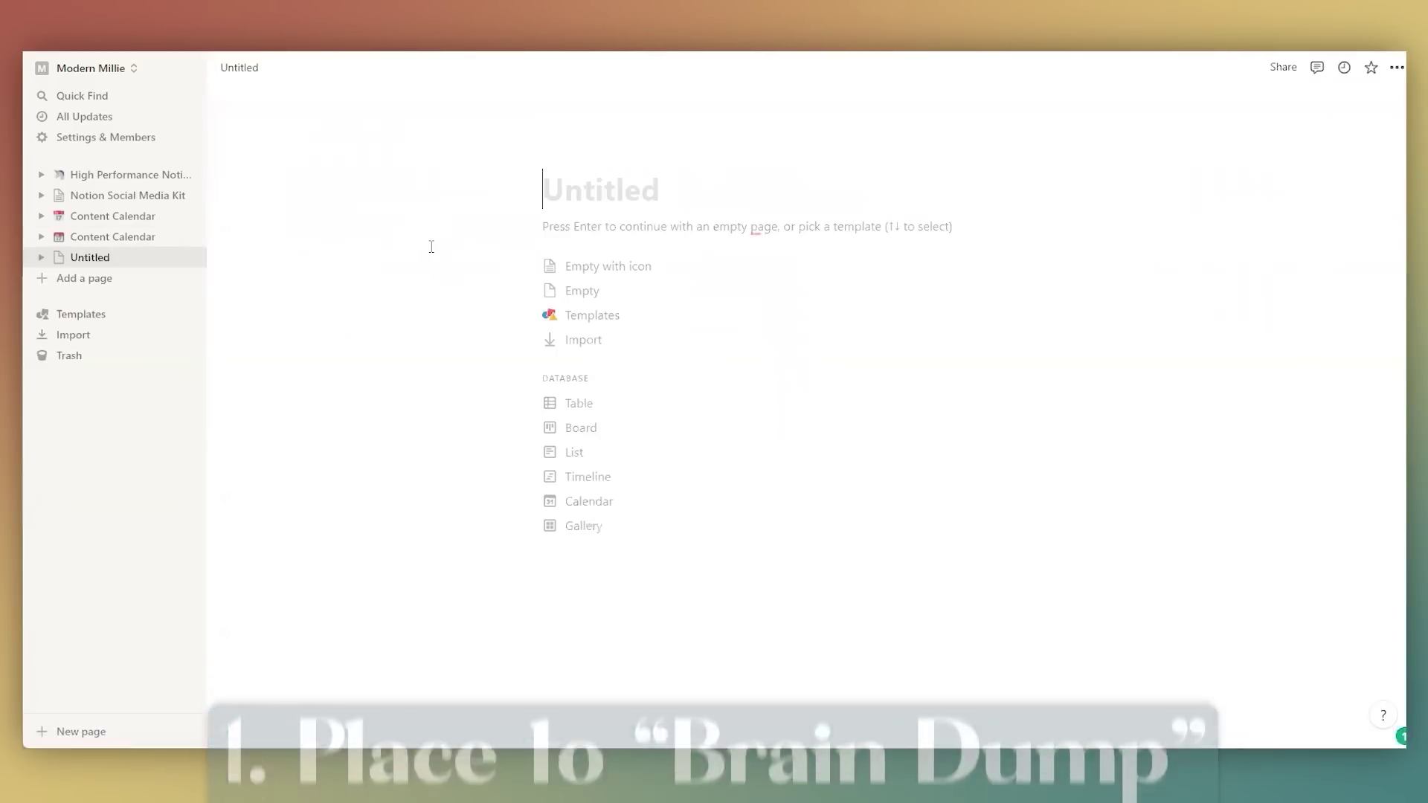
pyautogui.write('C')
pyautogui.press('BackSpace')
pyautogui.write('TEST Con')
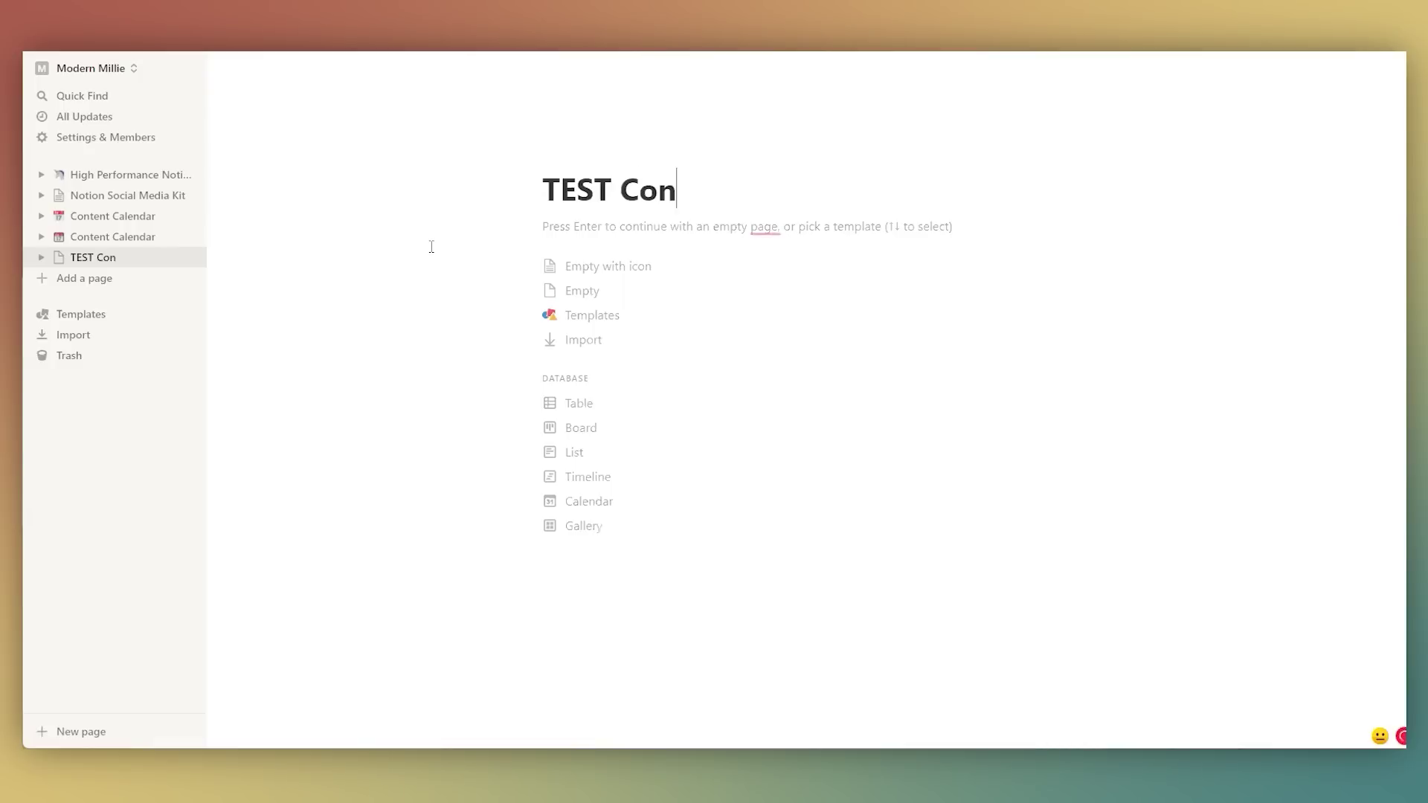
pyautogui.write('tent Calendar')
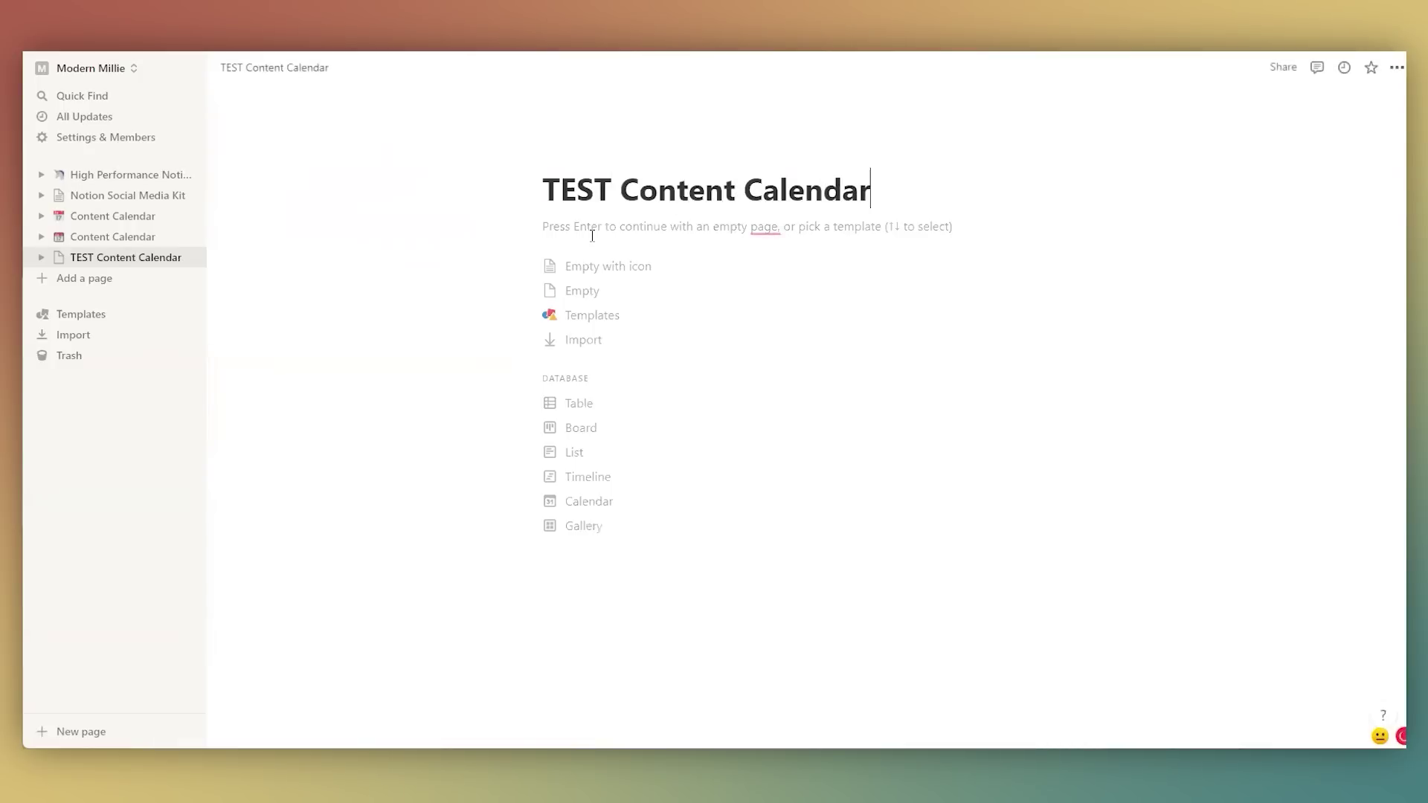
# Step: Insert a calendar view in the page body, backed by a new database
pyautogui.press('Return')
pyautogui.write('/calen')
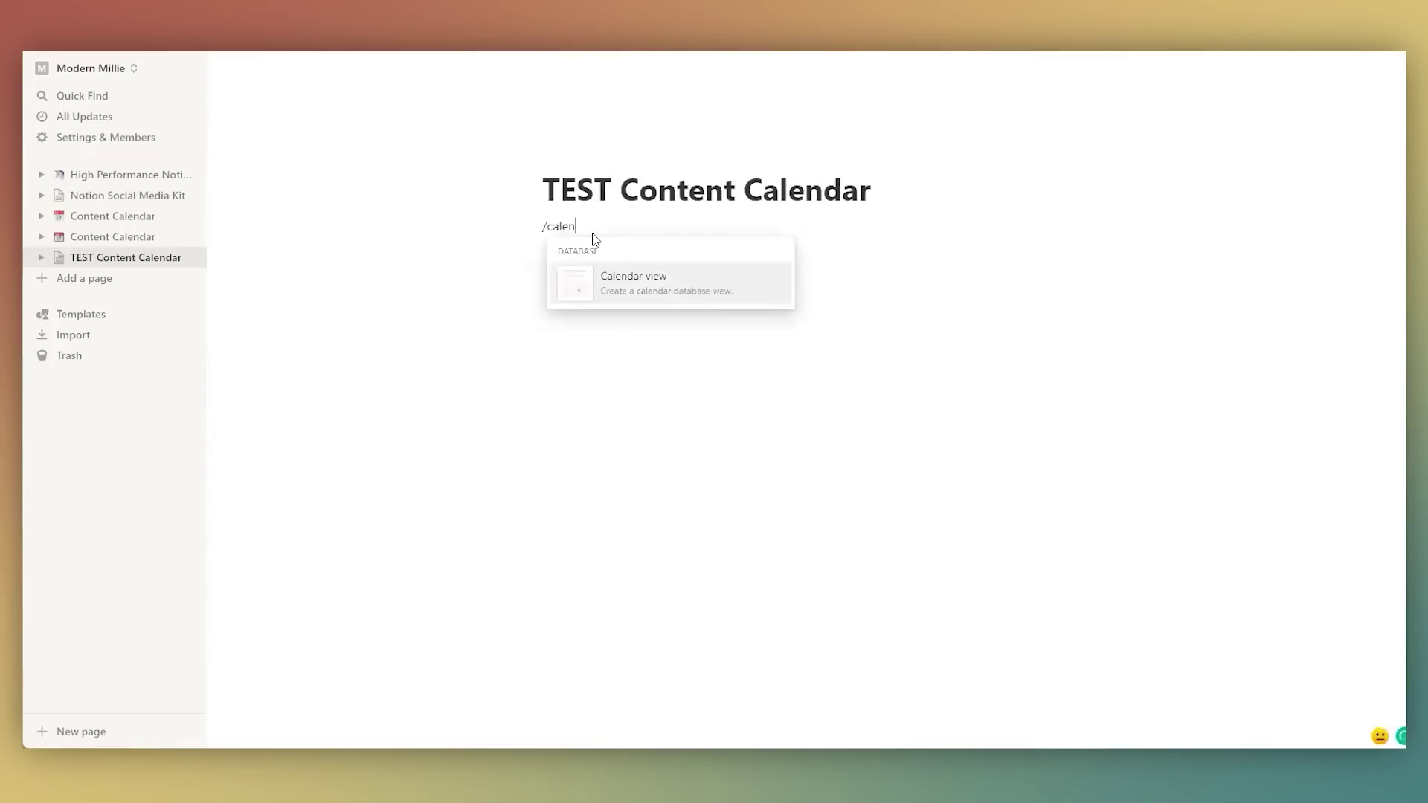
pyautogui.click(610, 277)
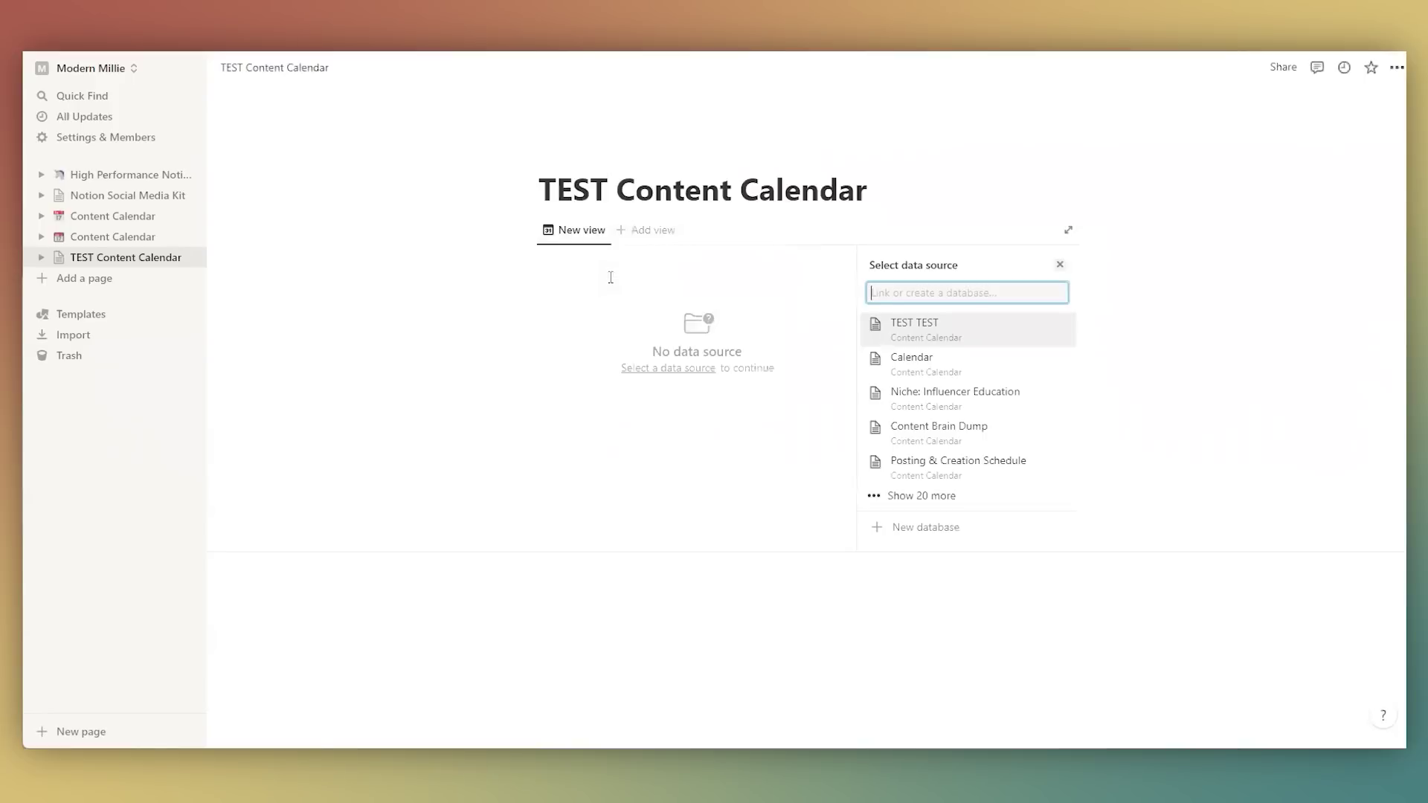
pyautogui.click(914, 531)
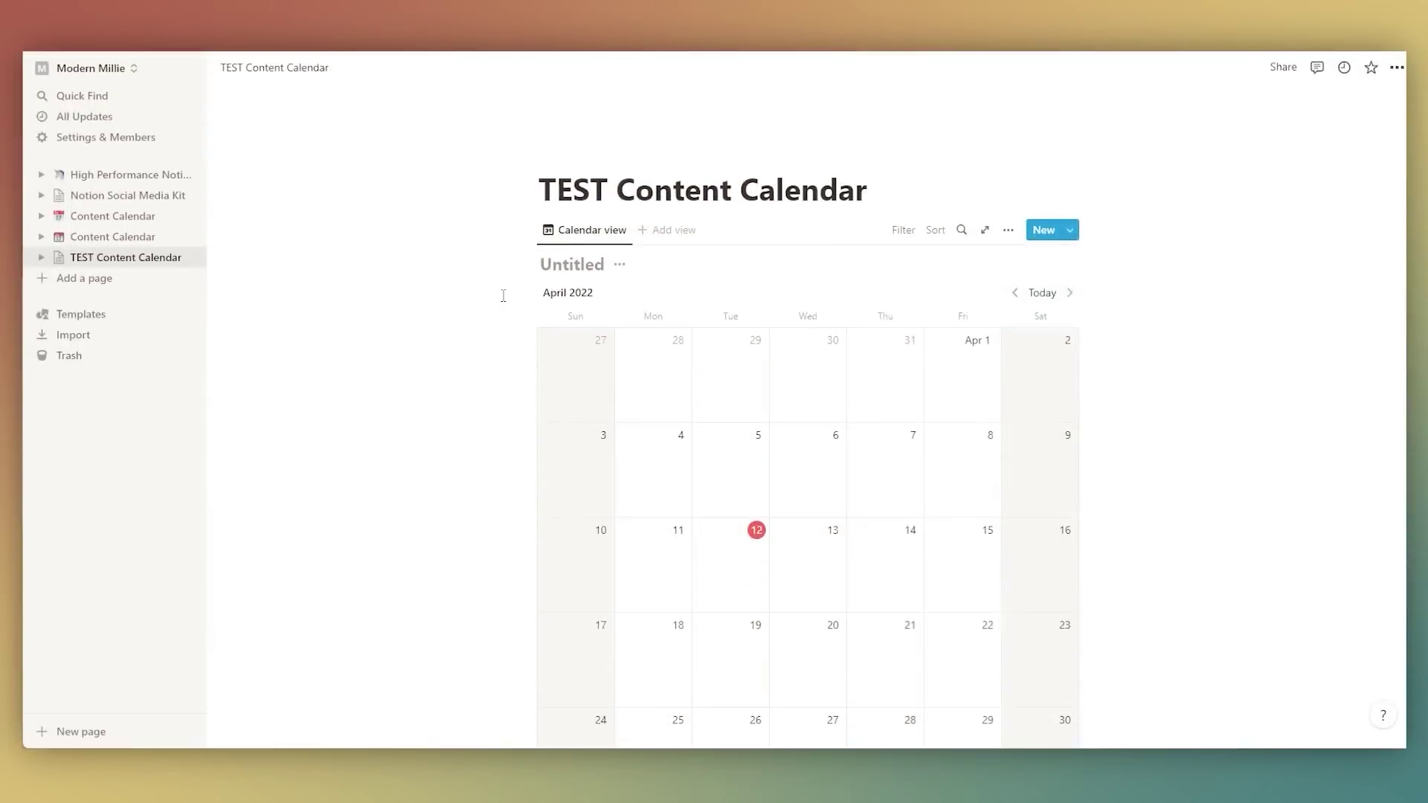
# Step: Insert an inline table database below the calendar and title it "Brain Dump"
pyautogui.scroll(-3, 510, 305)
pyautogui.click(505, 556)
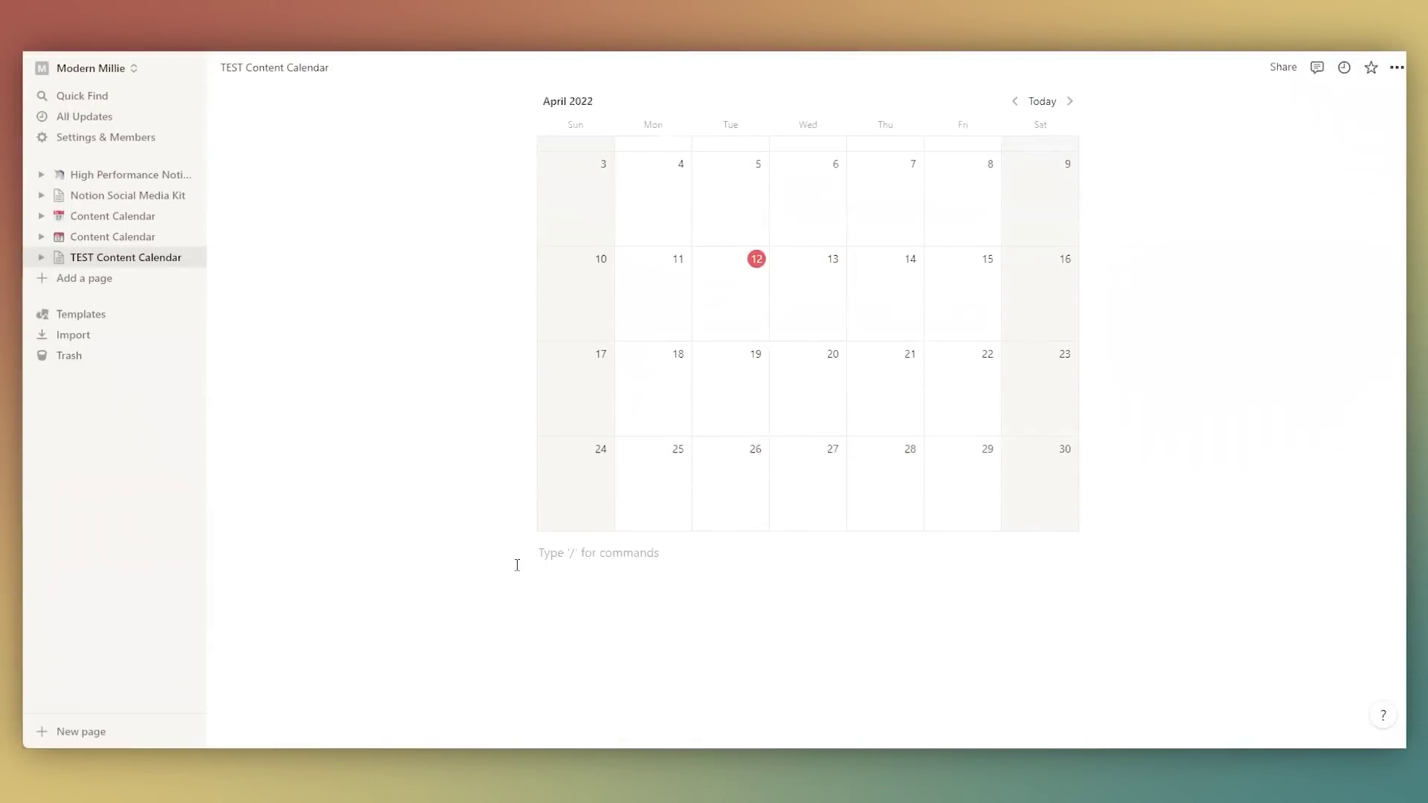
pyautogui.write('/')
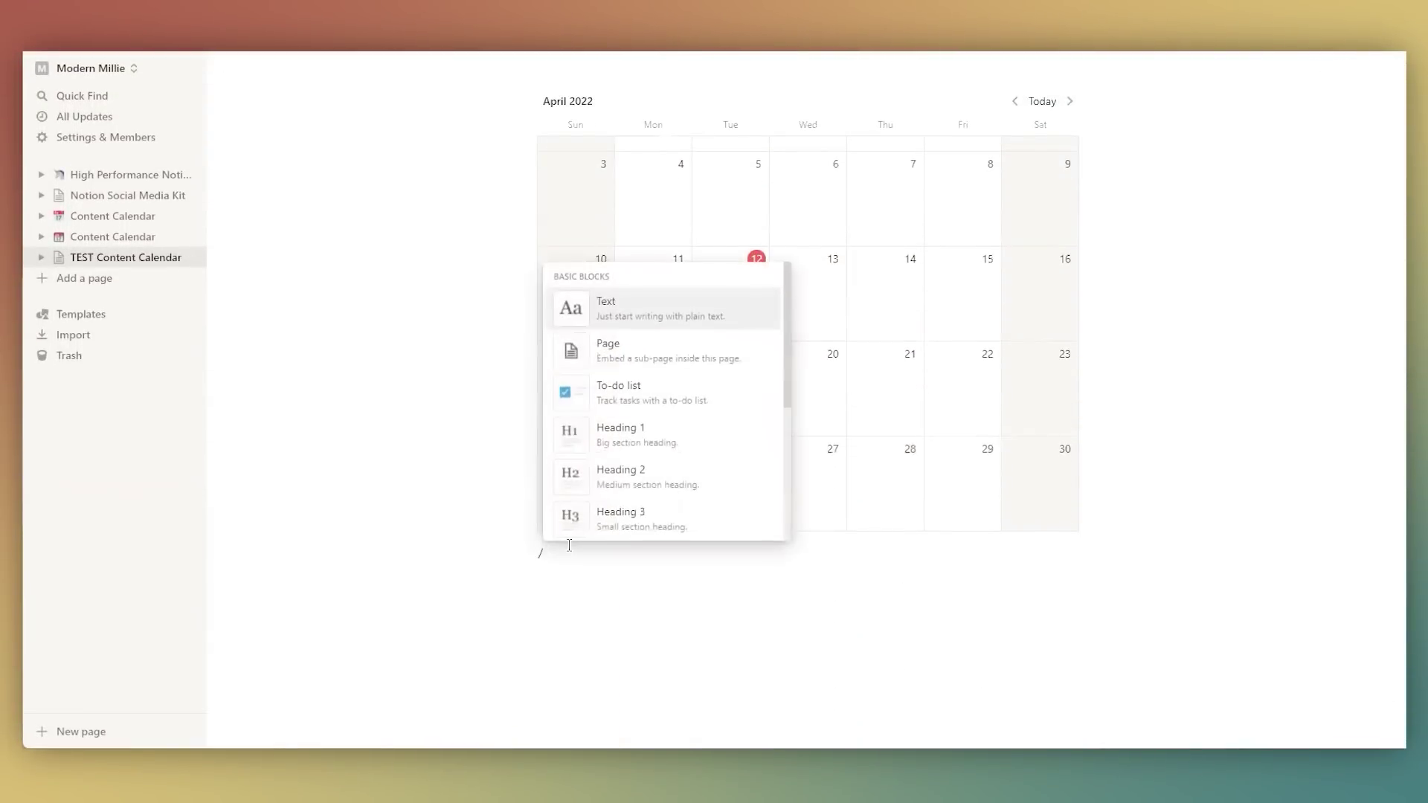
pyautogui.scroll(-10, 606, 454)
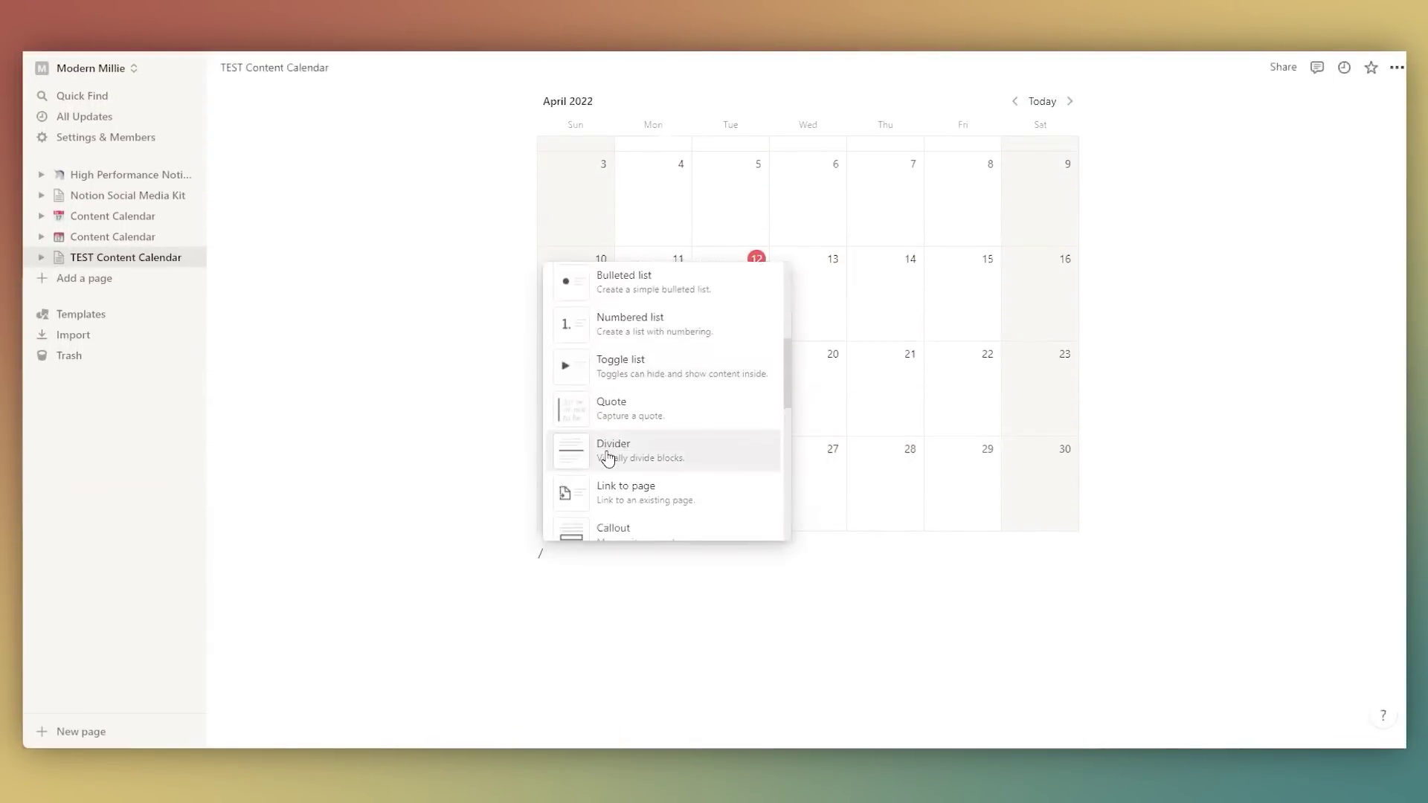
pyautogui.scroll(-2, 602, 459)
pyautogui.click(613, 513)
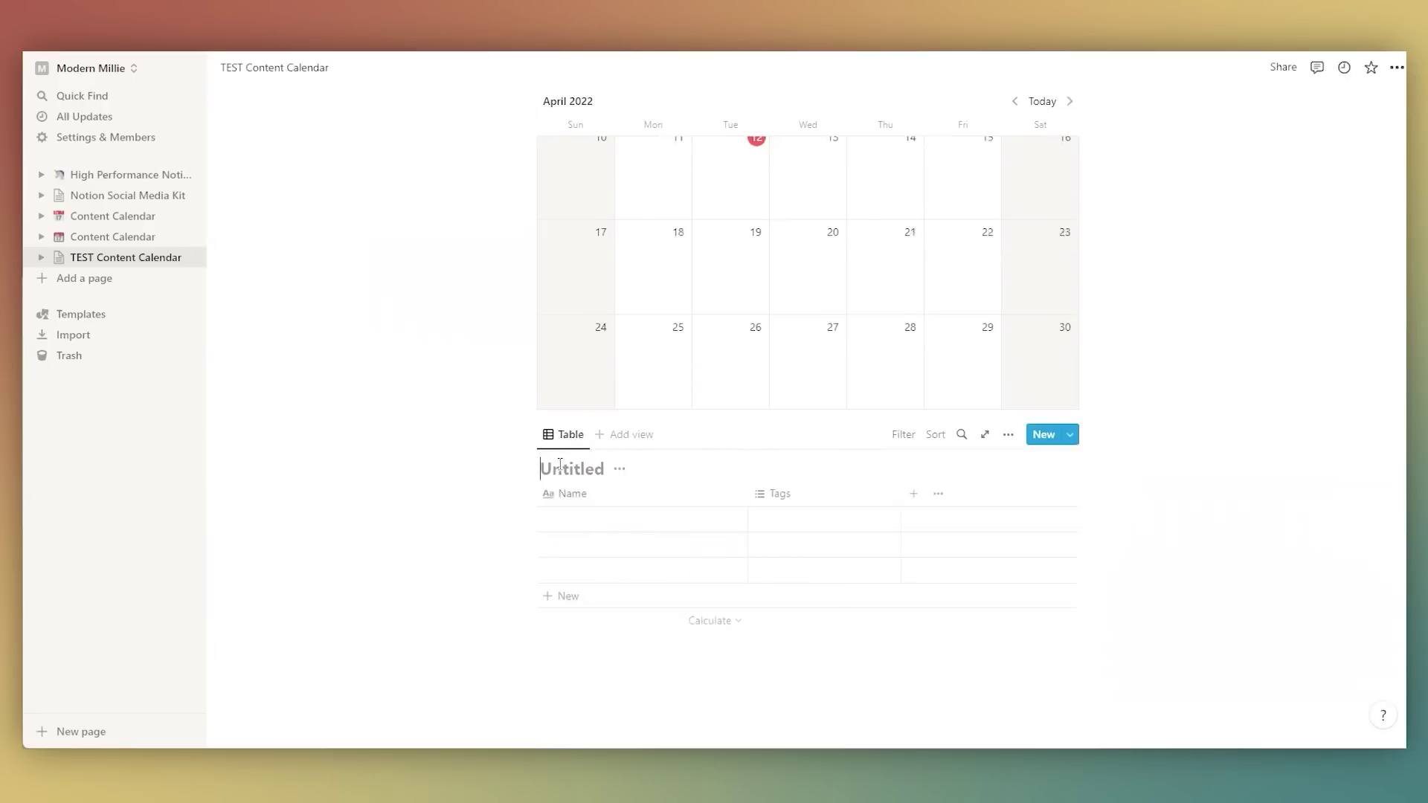
pyautogui.write('Brain Dump')
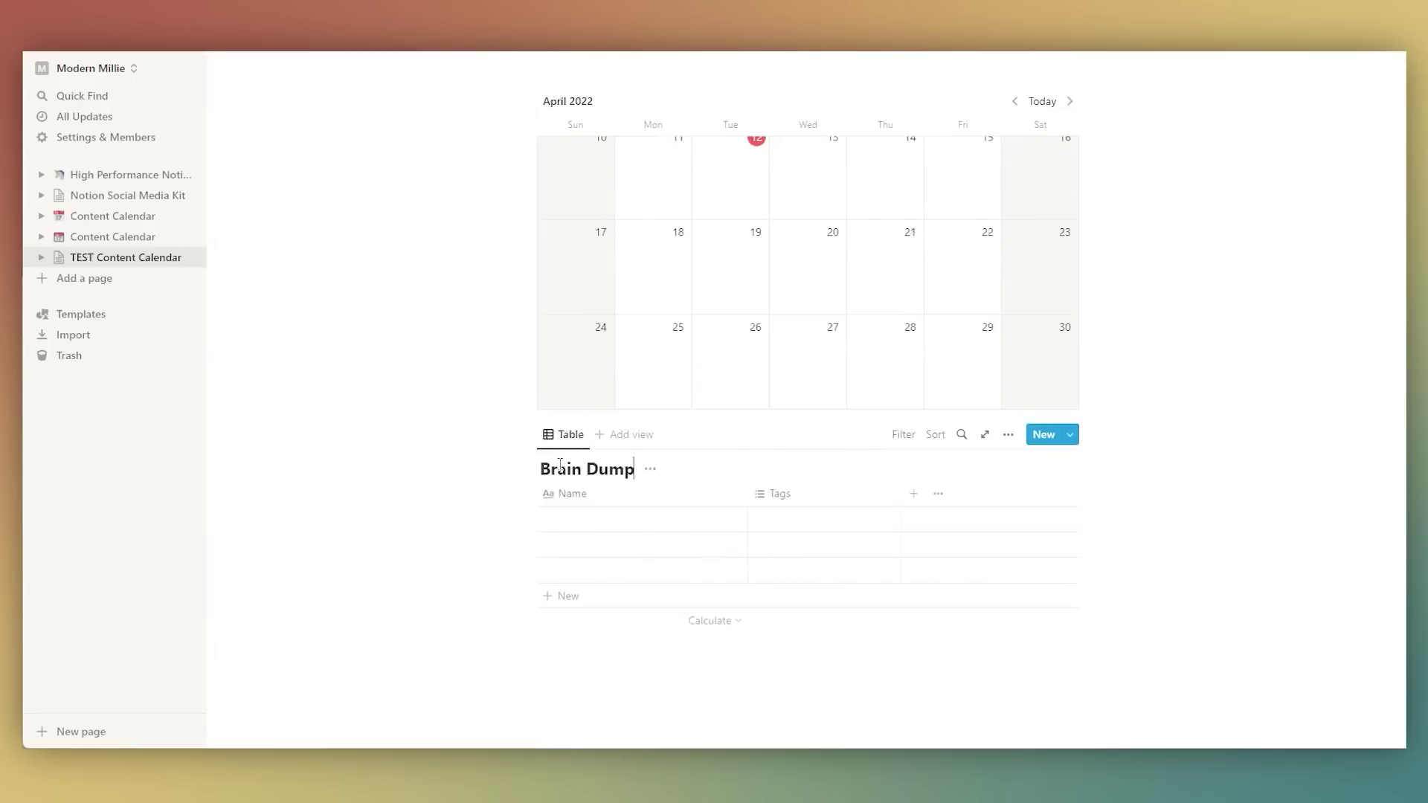
# Step: Set the TEST Content Calendar page to full width
pyautogui.scroll(5, 560, 464)
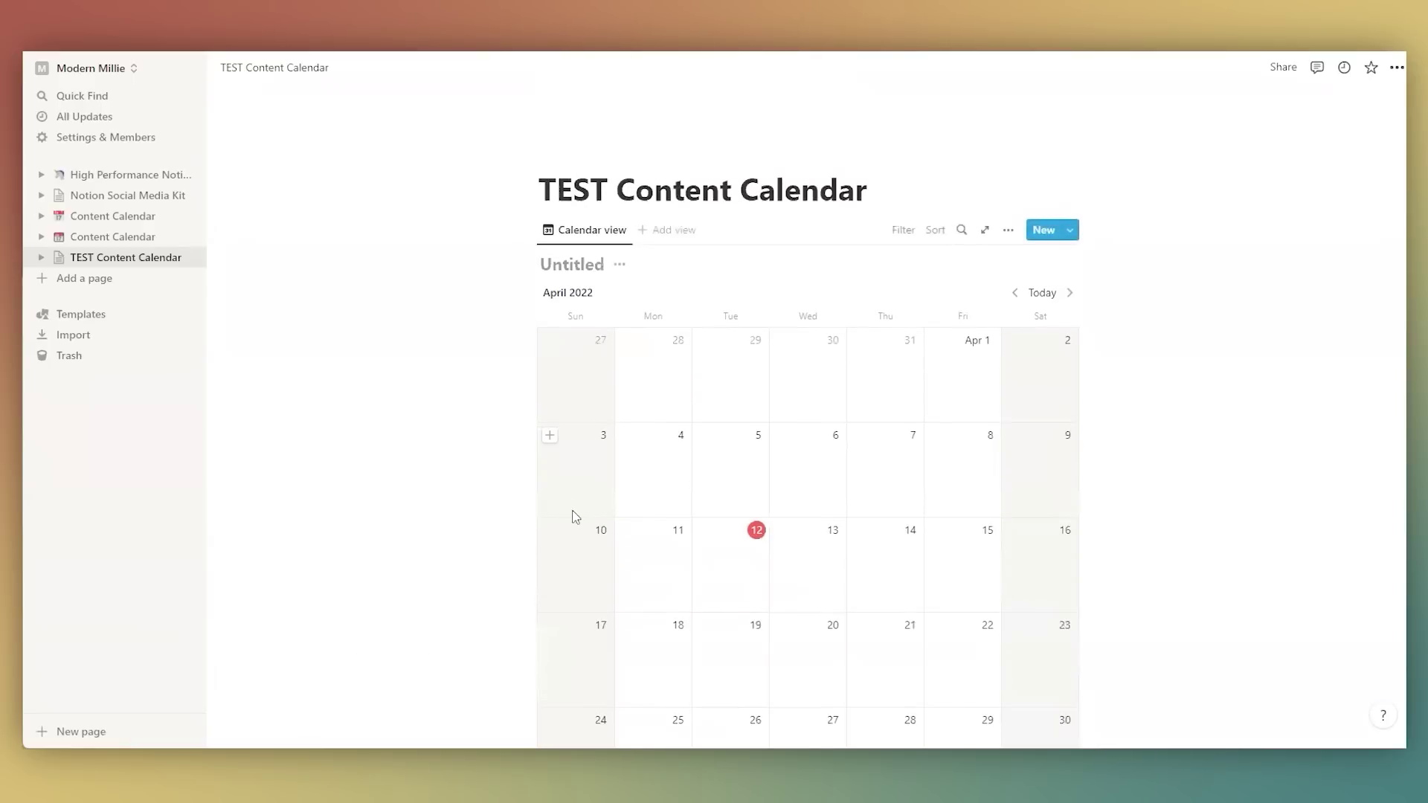
pyautogui.click(1396, 67)
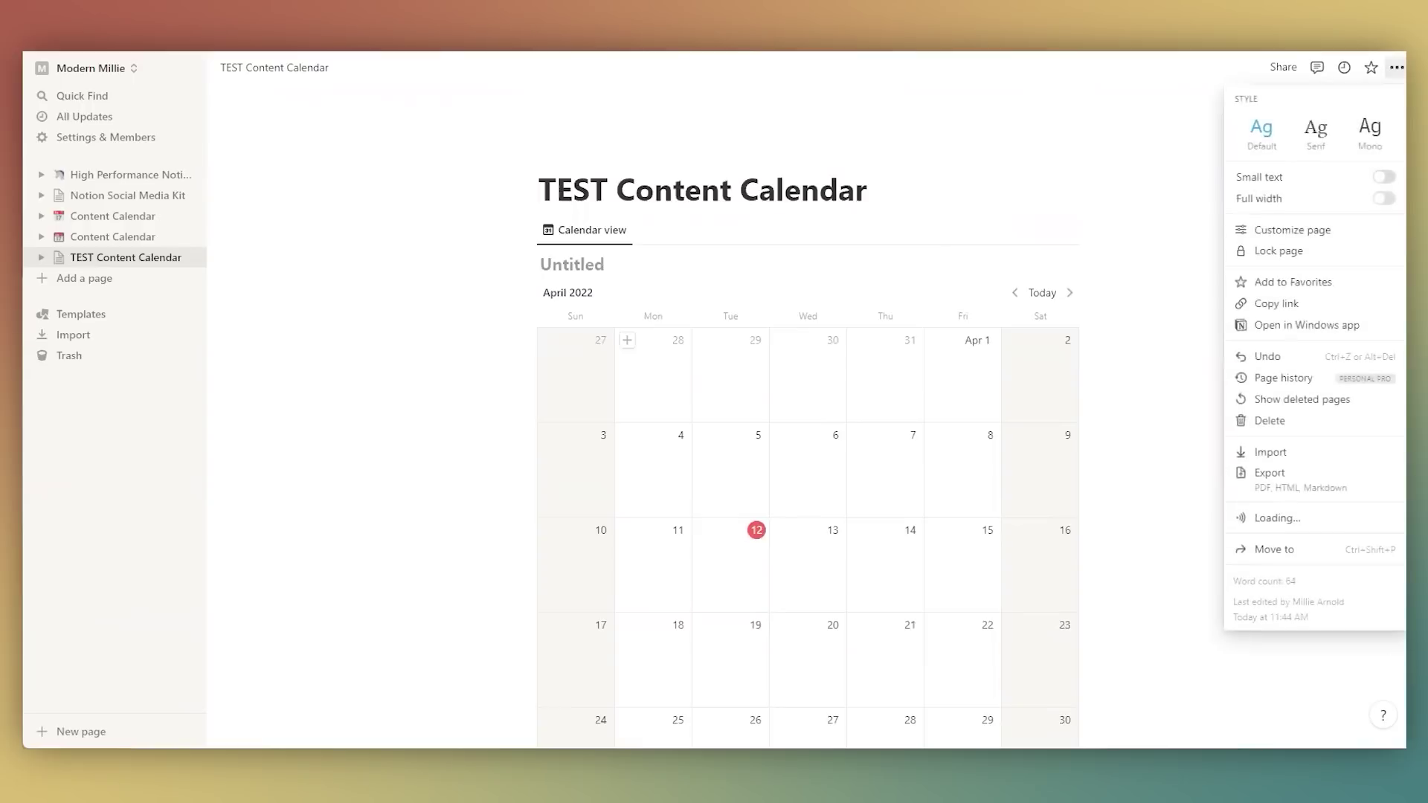
pyautogui.press('Return')
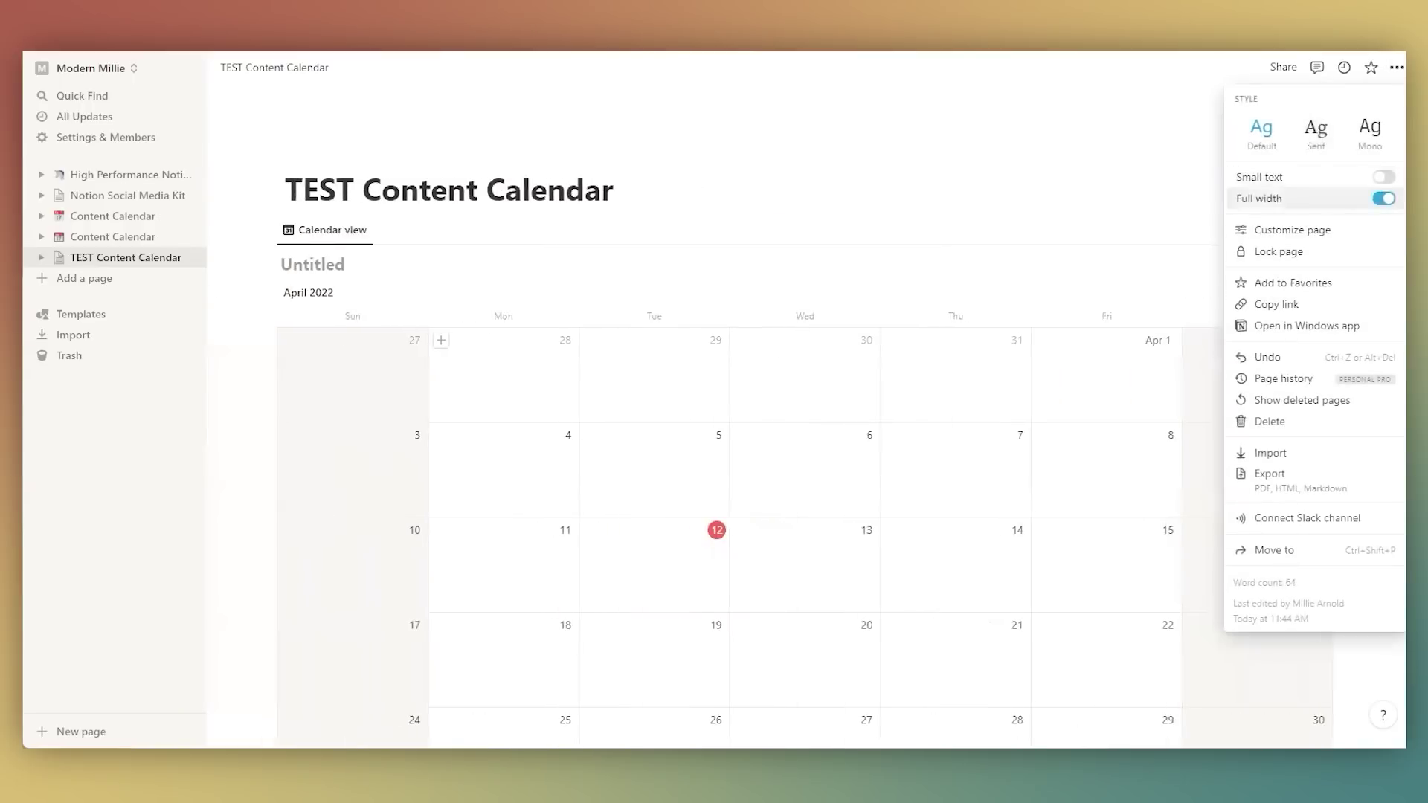
pyautogui.press('Down')
pyautogui.press('Escape')
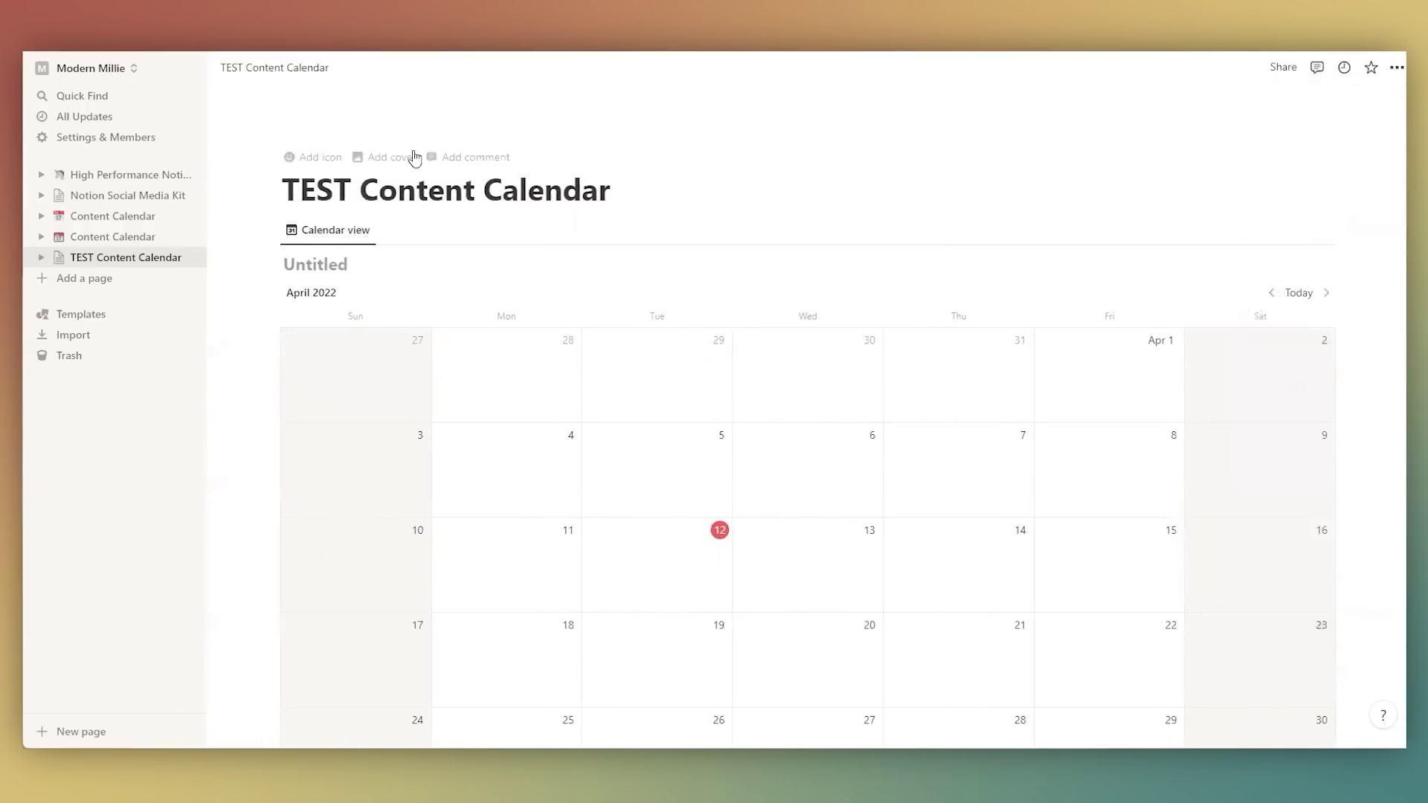
# Step: Add a page cover using an Unsplash image found with "calendar", choosing the planner photo with the coffee cup
pyautogui.click(392, 157)
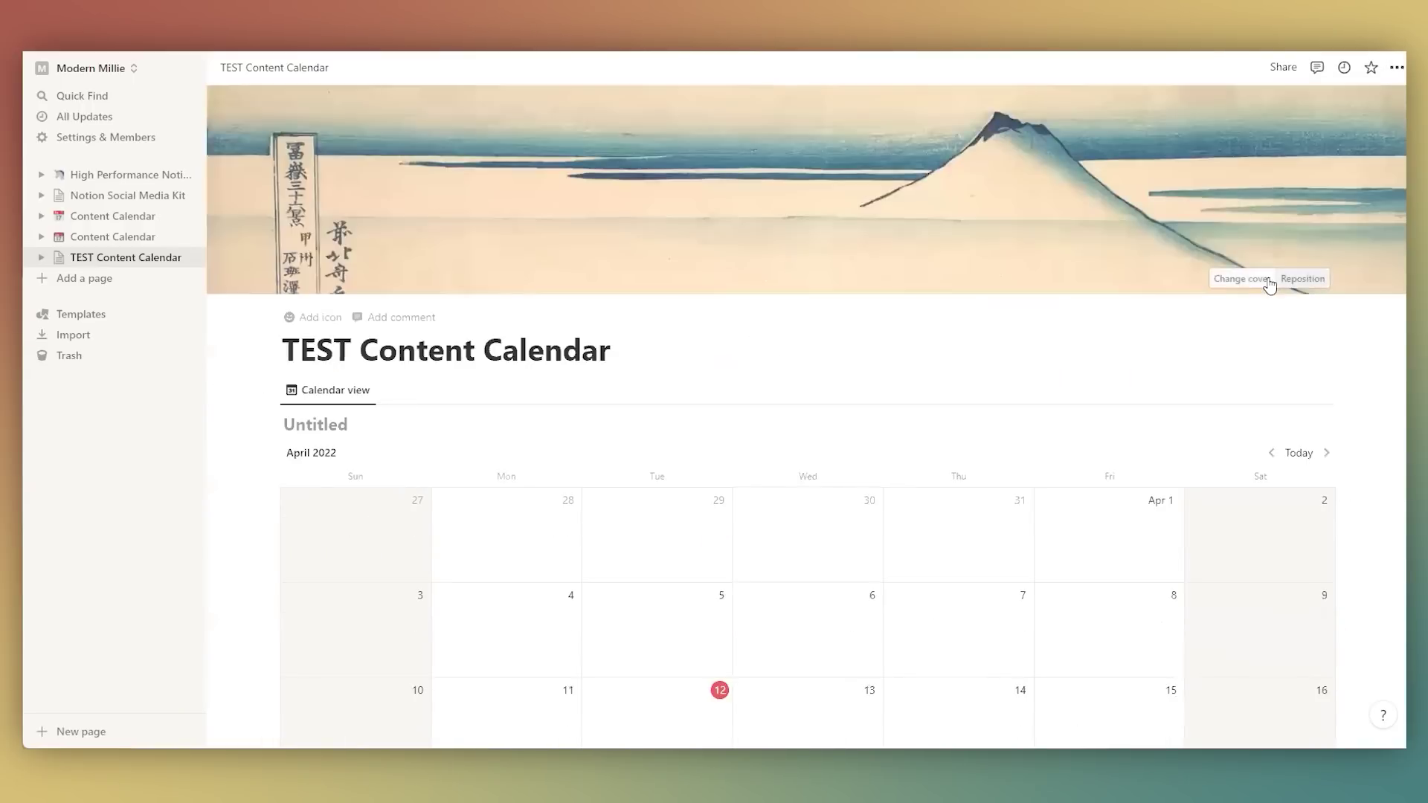
pyautogui.click(1261, 280)
pyautogui.click(1150, 316)
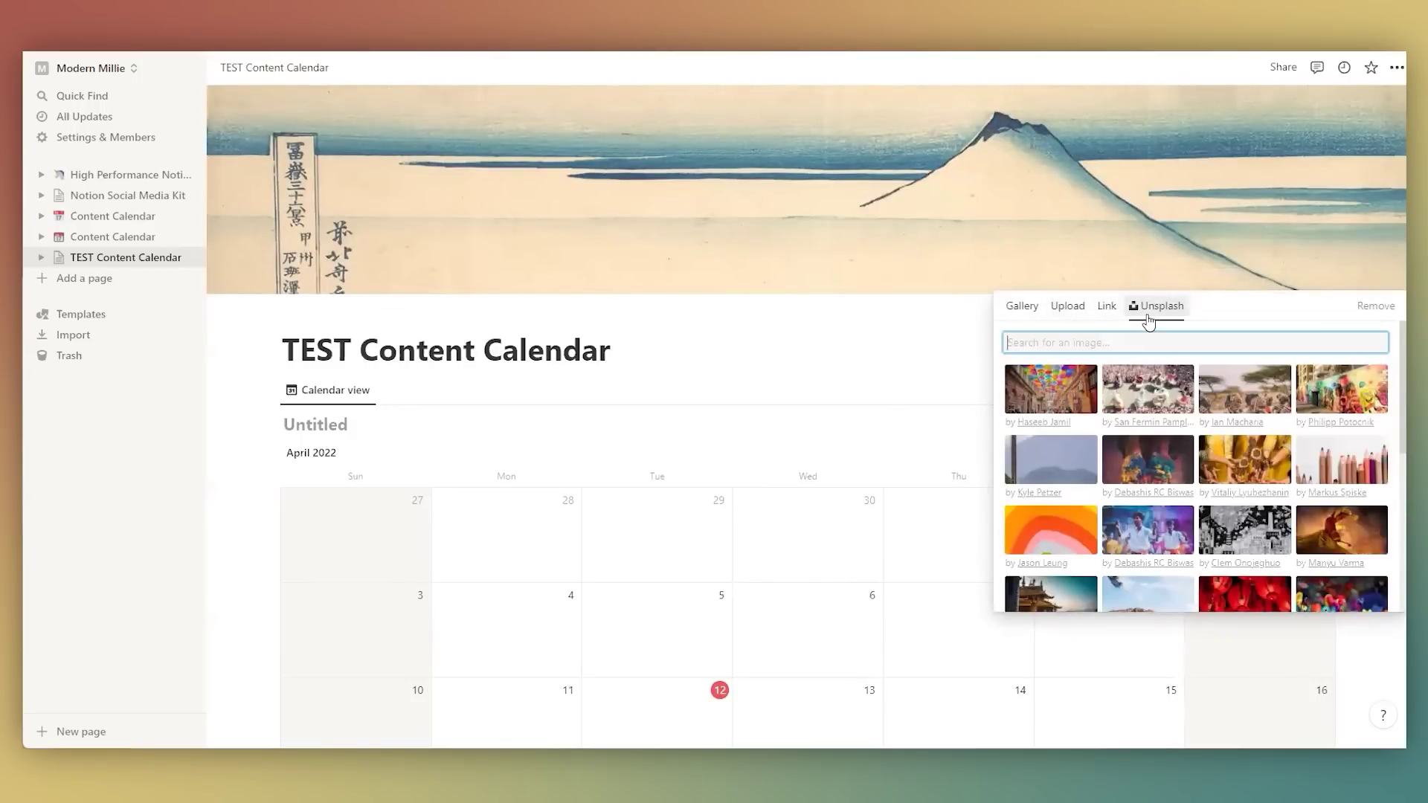
pyautogui.write('calendar')
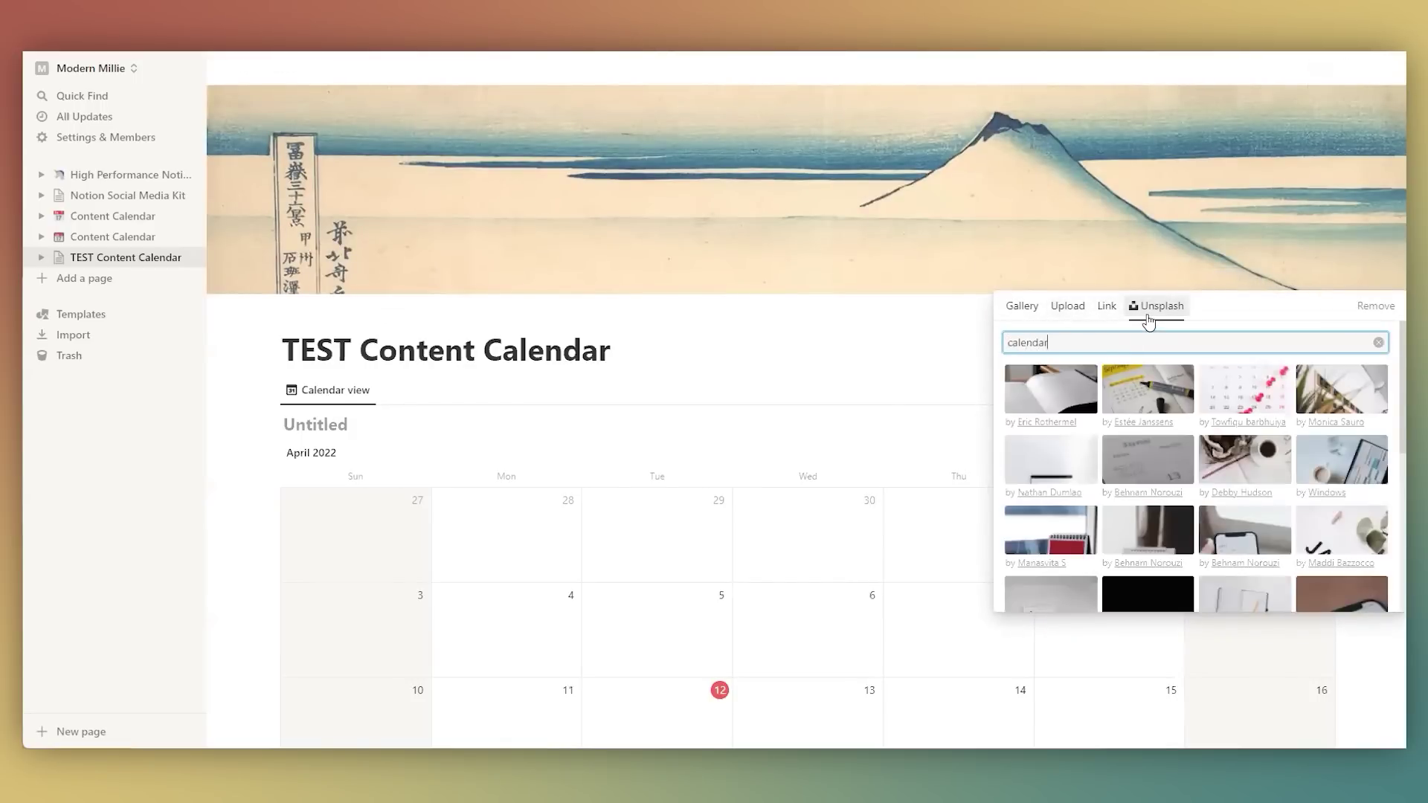
pyautogui.scroll(-1, 1249, 417)
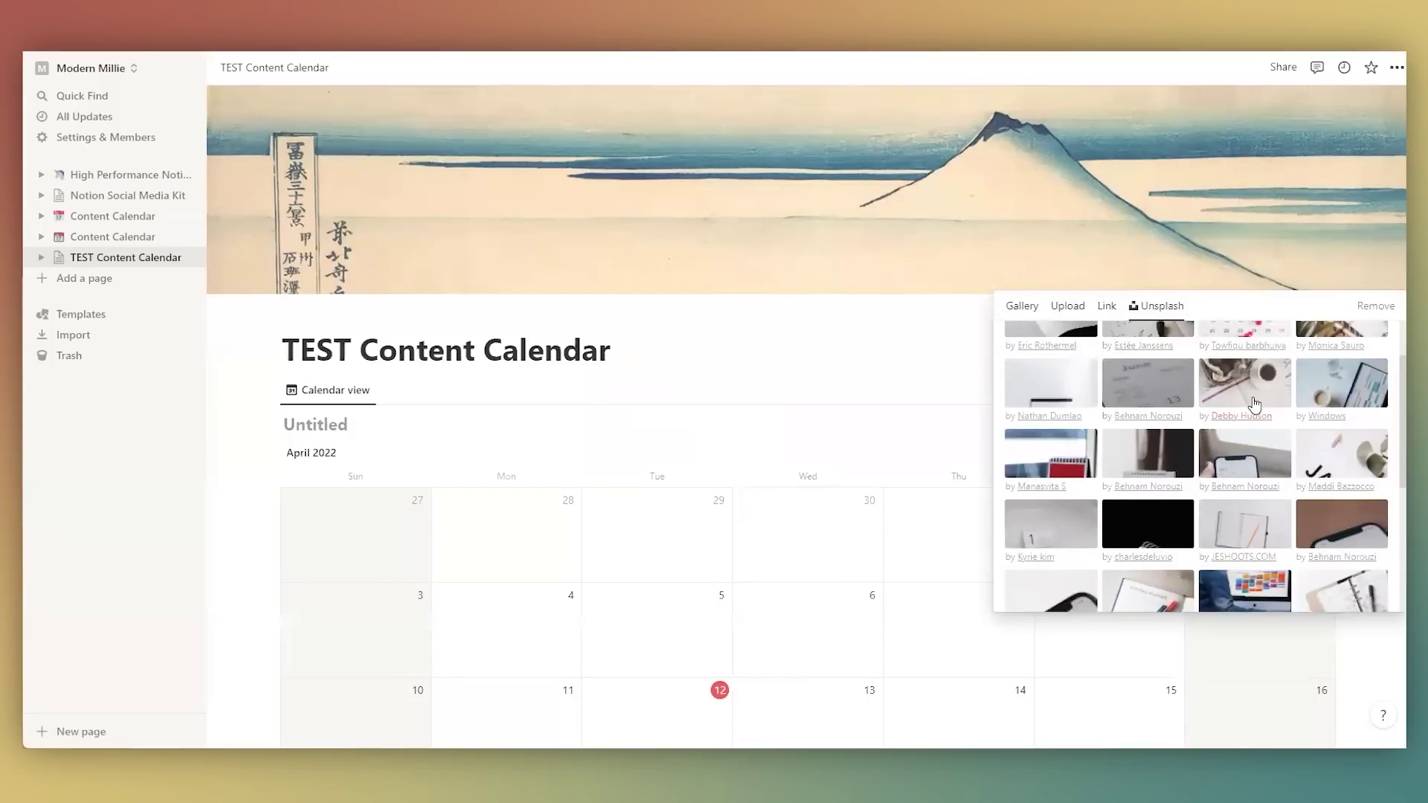
pyautogui.click(1254, 405)
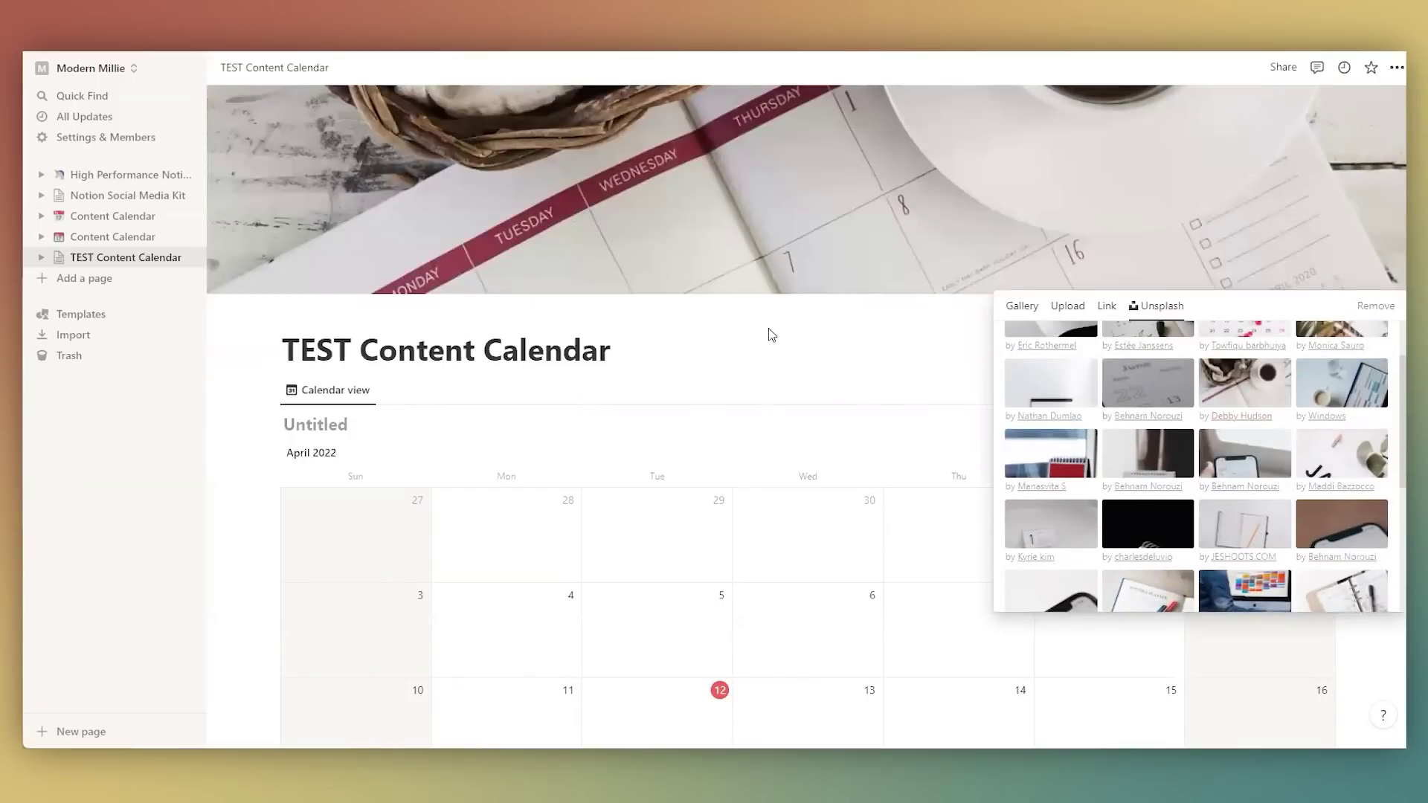
pyautogui.click(771, 335)
# Step: Add a page icon and set it to the recently used calendar emoji
pyautogui.click(308, 318)
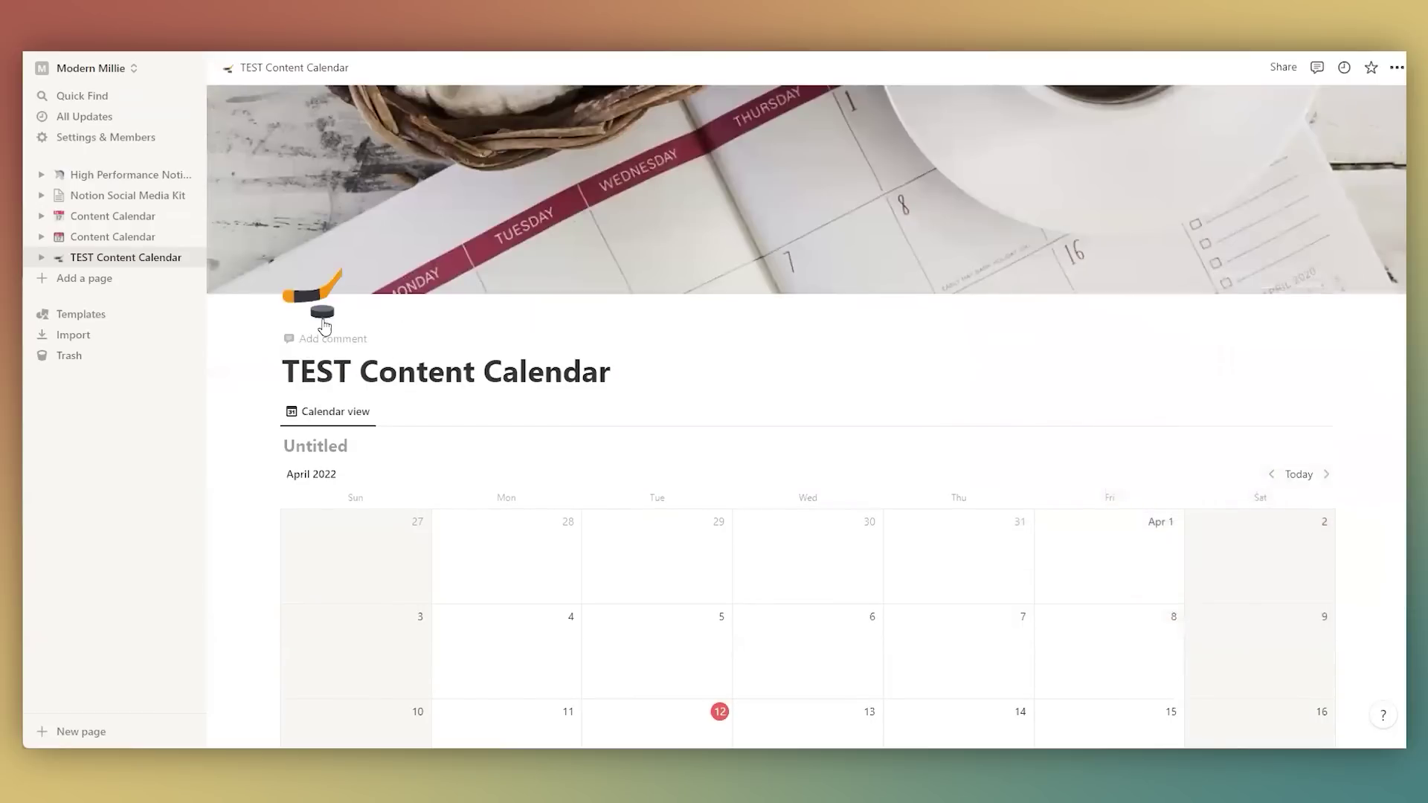
pyautogui.click(324, 305)
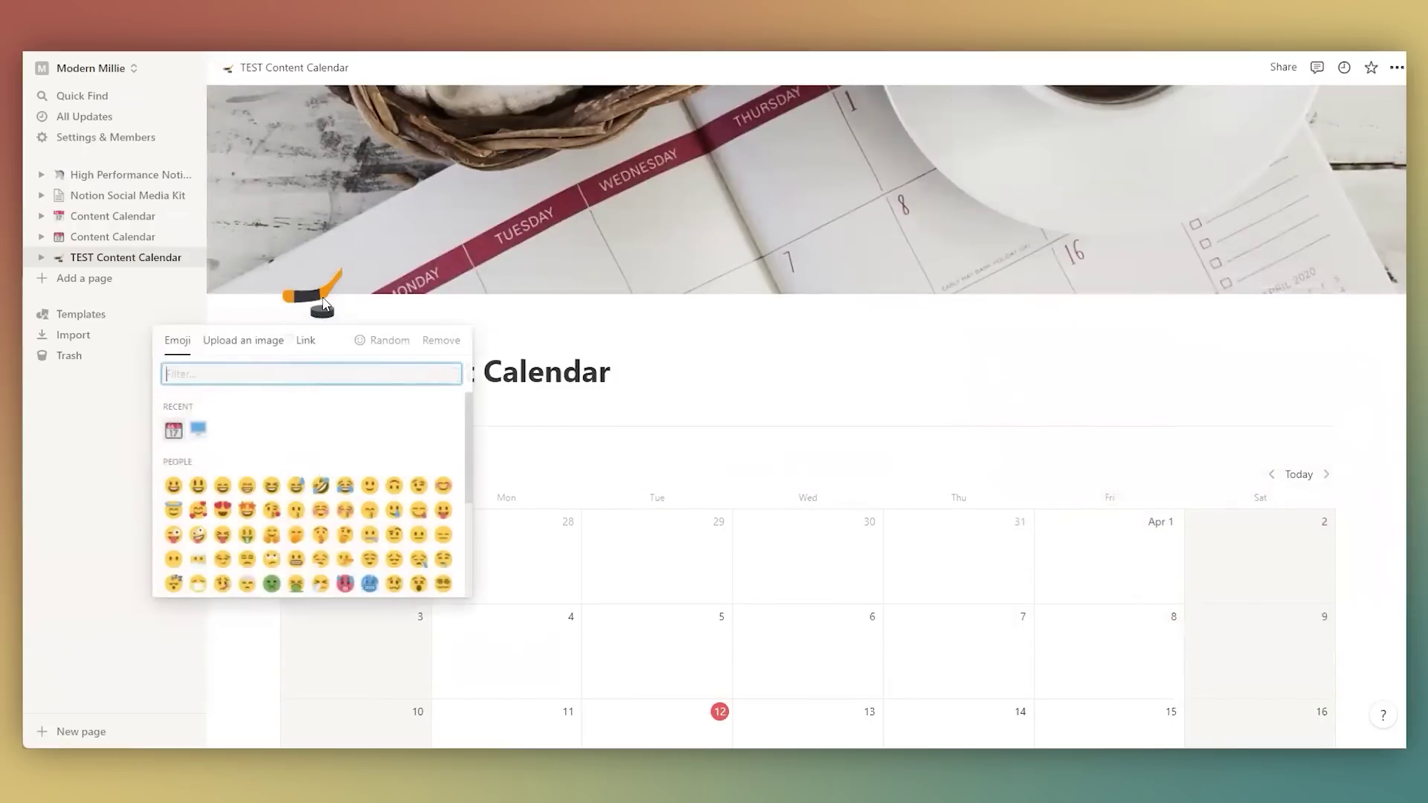
pyautogui.click(174, 430)
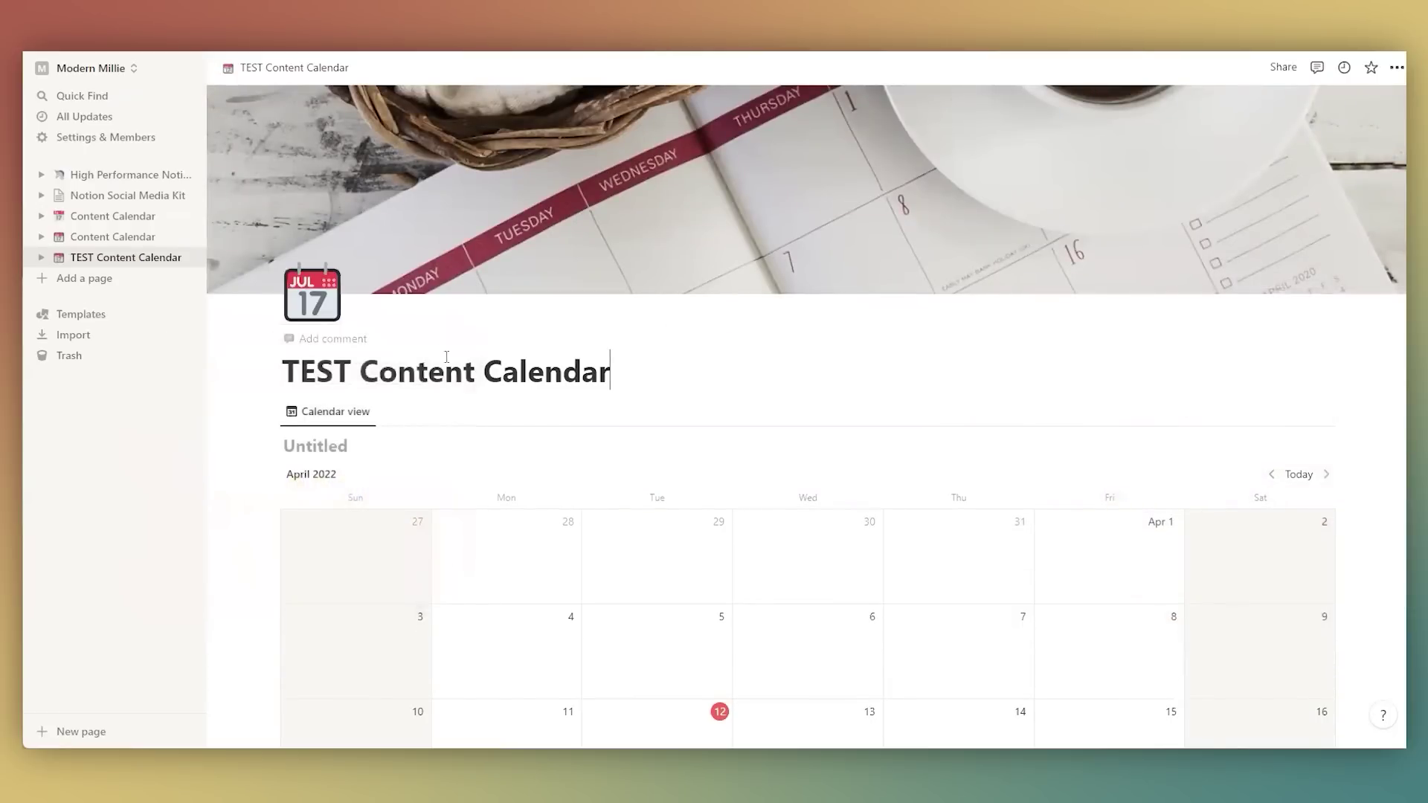
# Step: Enter "5 ways to grow your email list" as the name of the Brain Dump table's first row
pyautogui.scroll(-2, 422, 353)
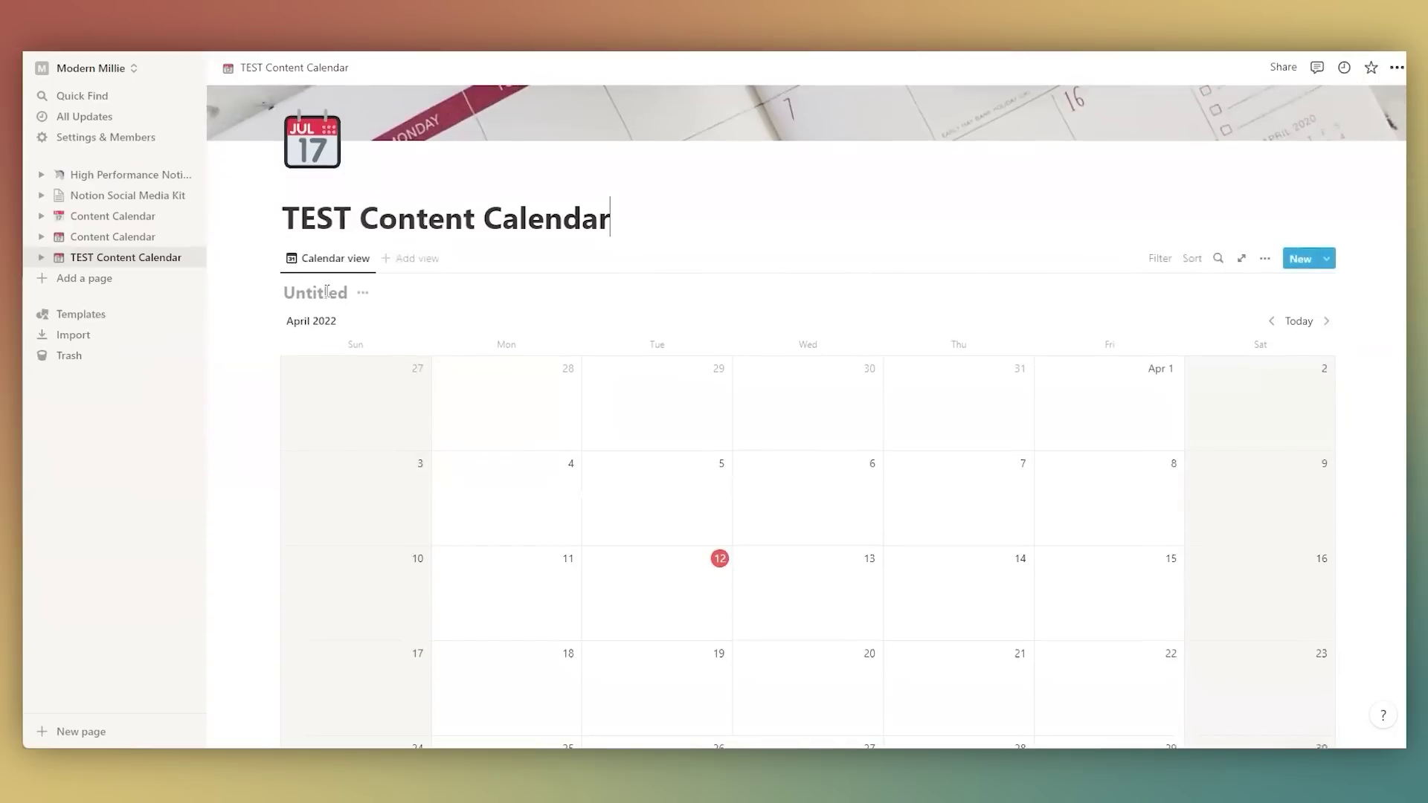
pyautogui.scroll(-7, 478, 376)
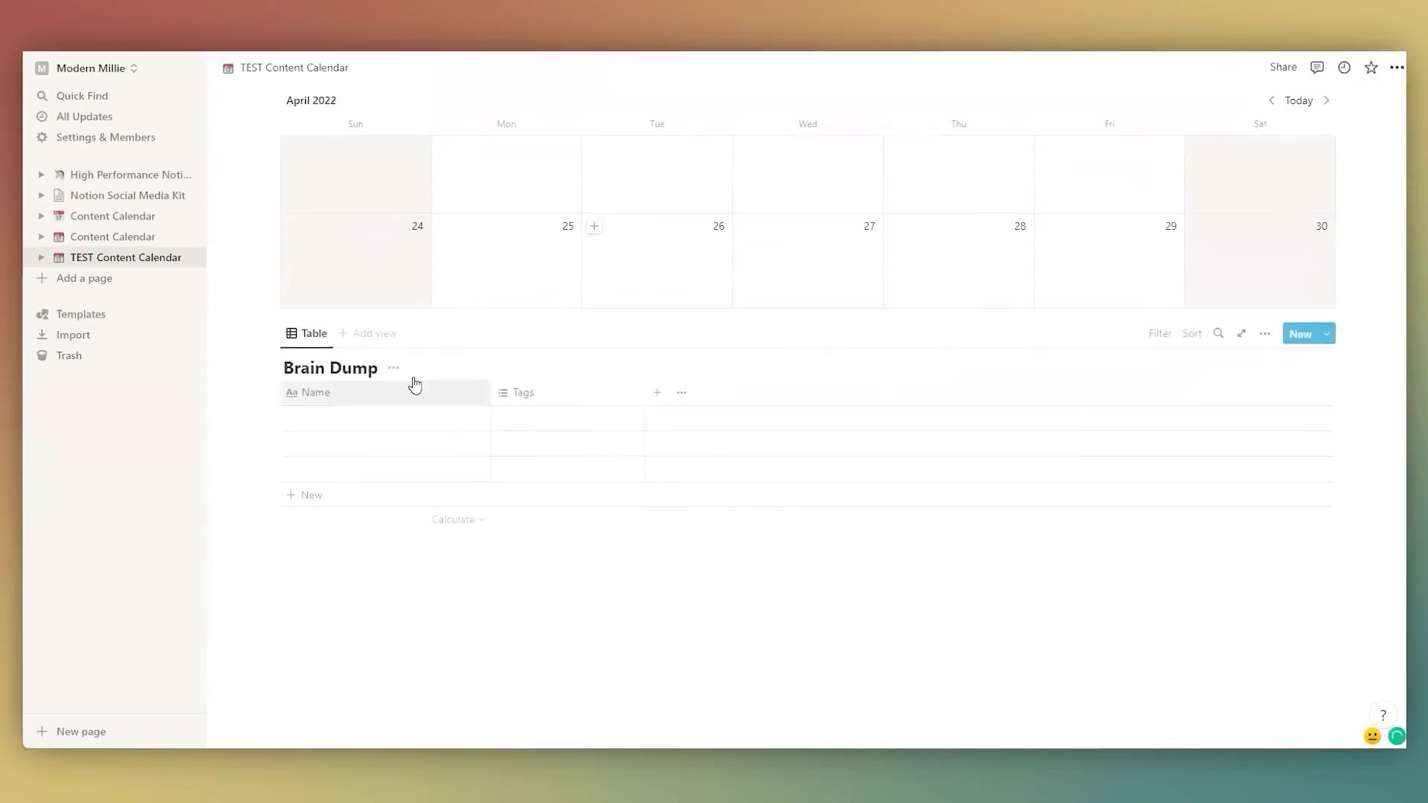
pyautogui.click(353, 419)
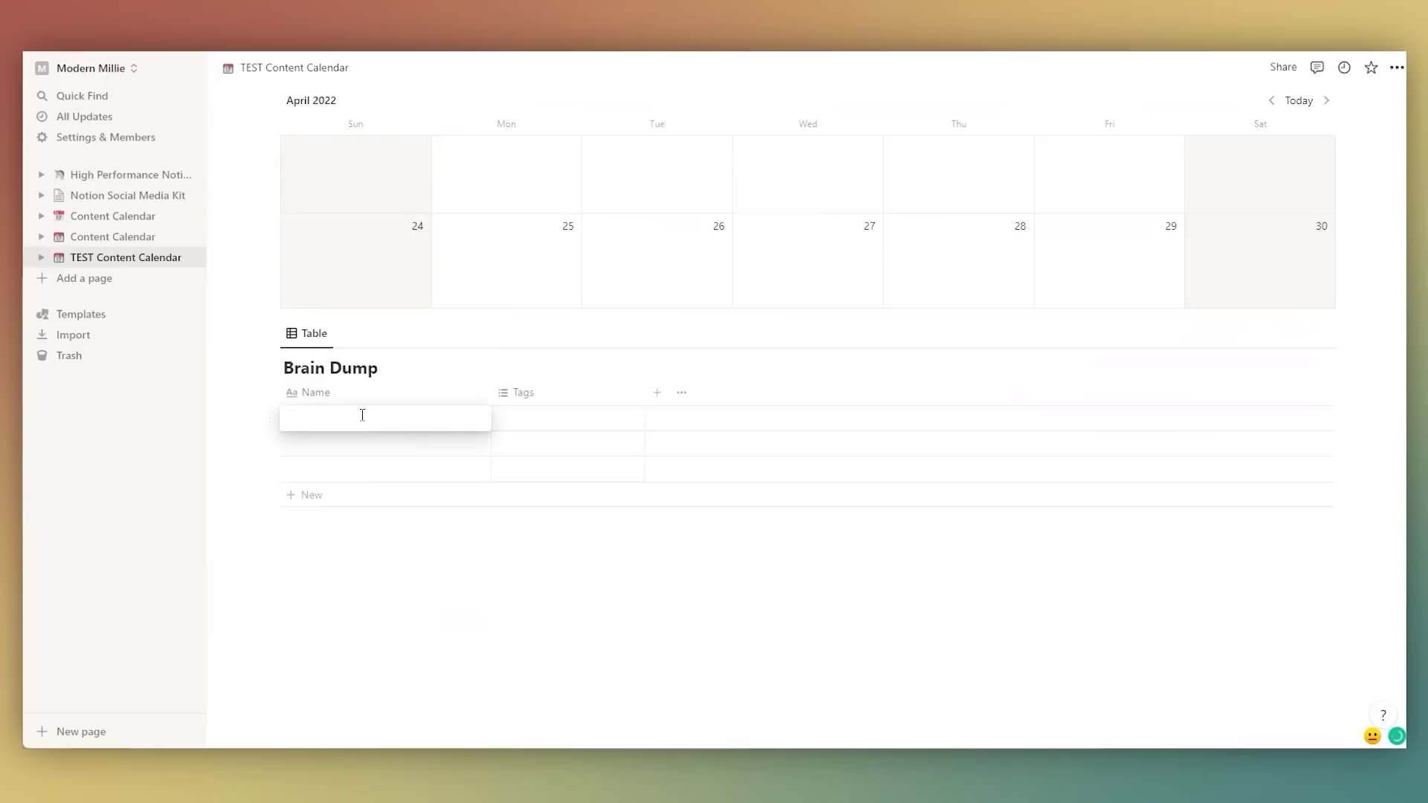
pyautogui.write('5 ways to grow your')
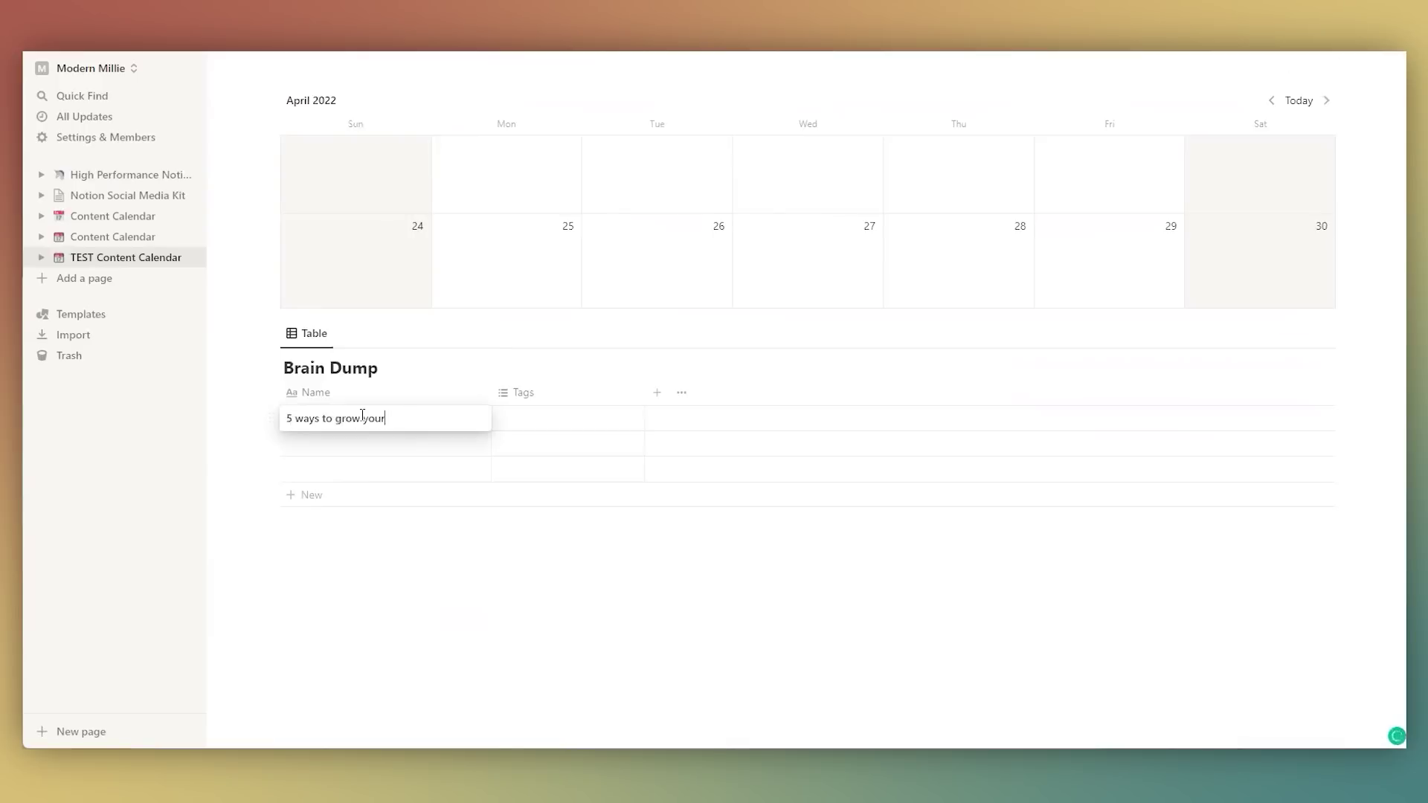
pyautogui.write(' email list')
pyautogui.press('Return')
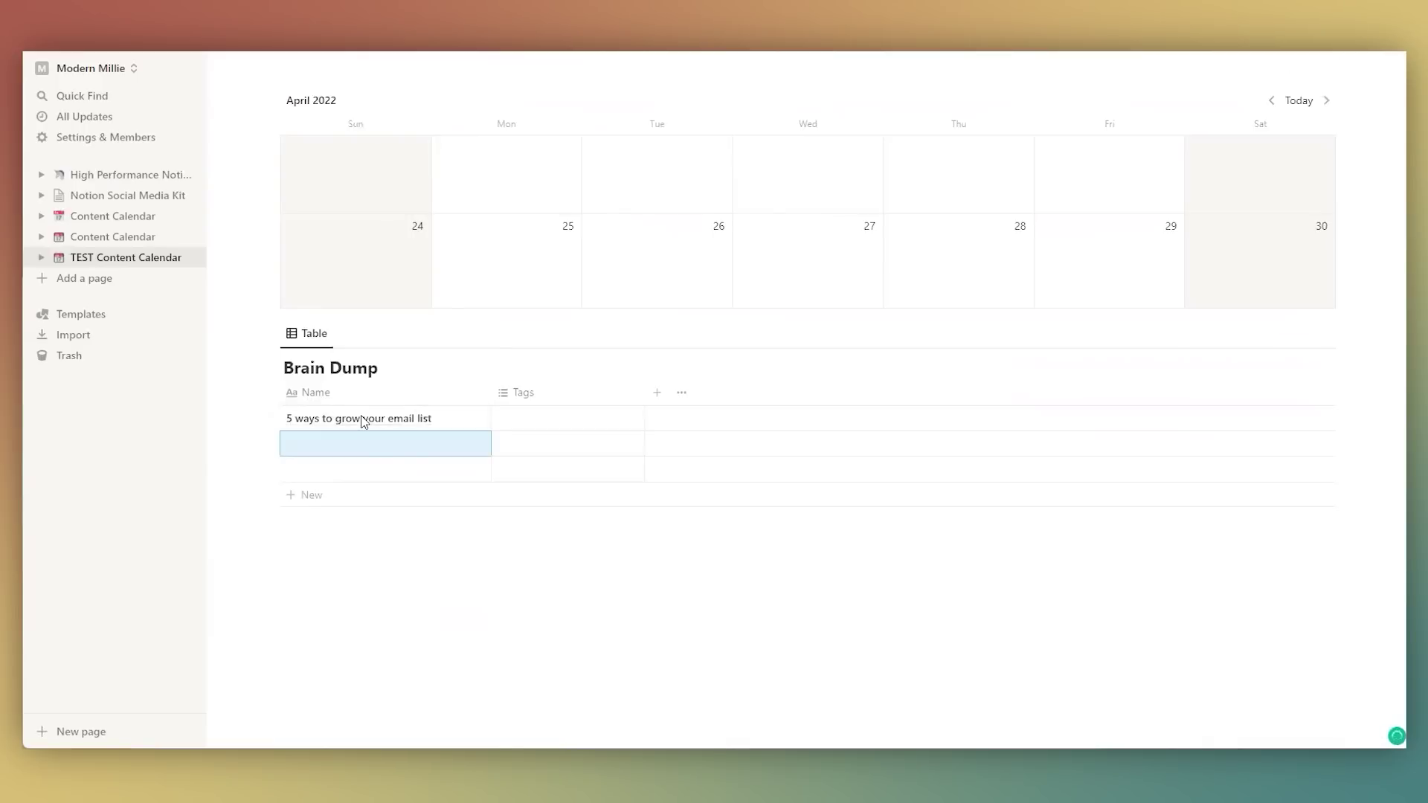
# Step: Name the Brain Dump table's second and third rows "3 Reels mistakes to stop doing" and "How I gained 10,000 in 30 days on TikTok"
pyautogui.write('3 mi')
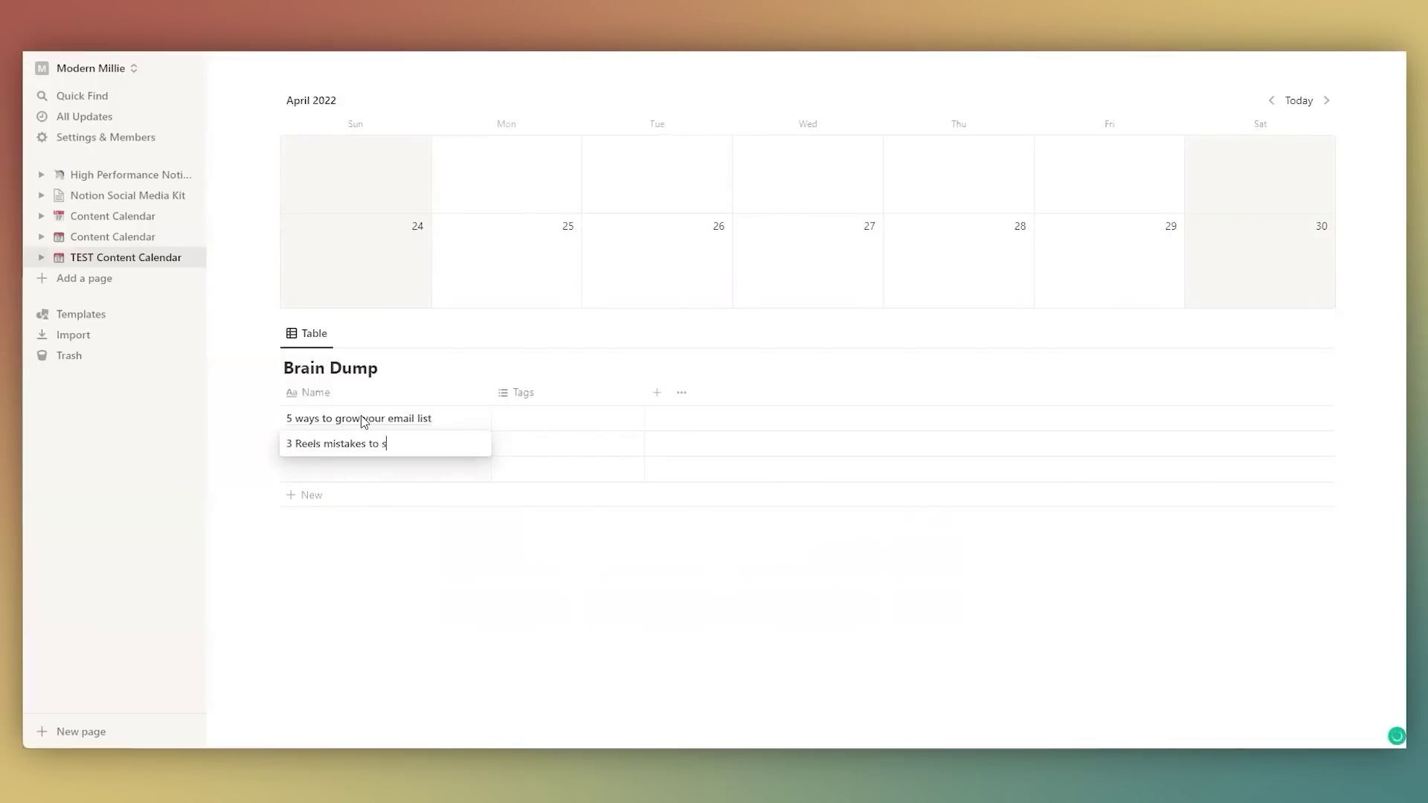
pyautogui.write('ng')
pyautogui.press('Return')
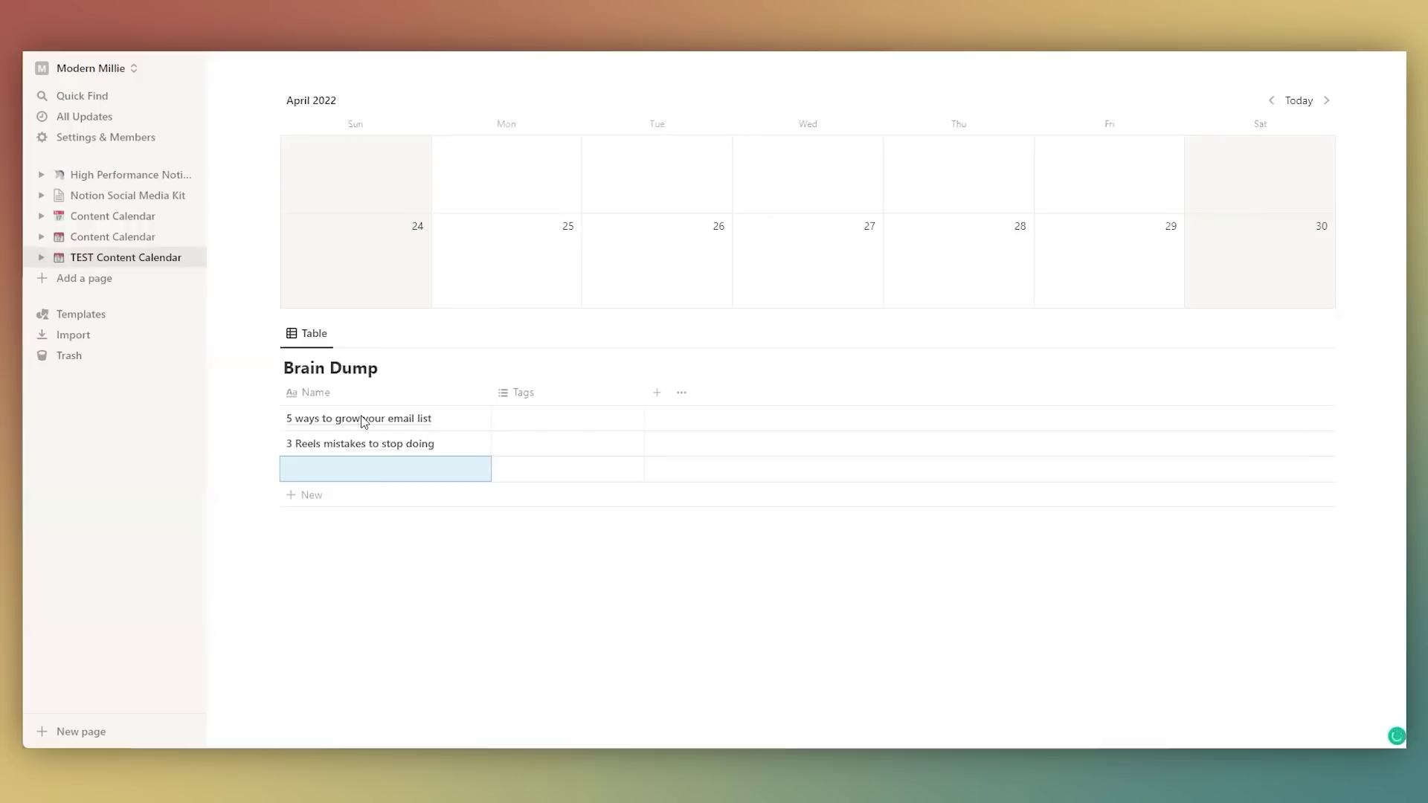
pyautogui.write('How I gained 10,000 in 30 days on')
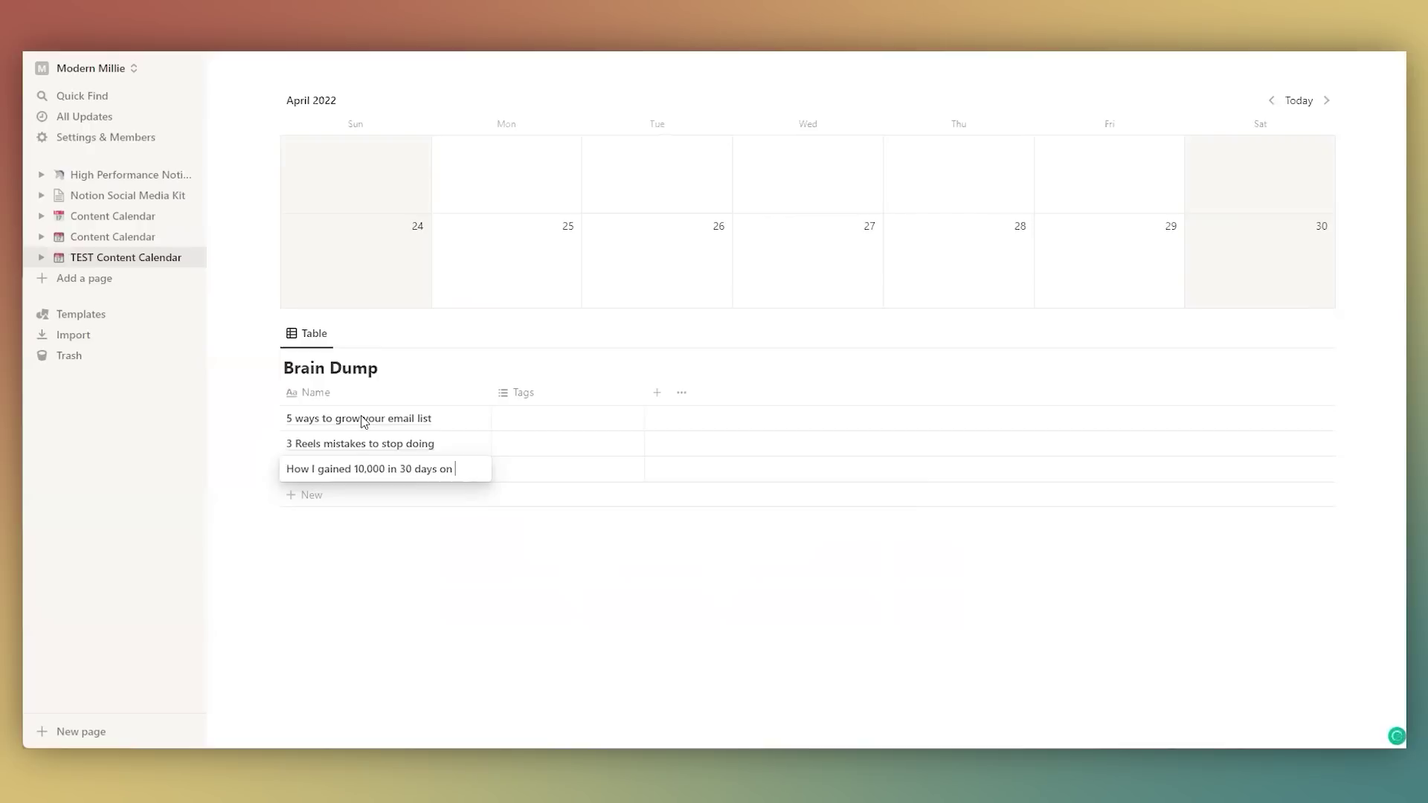
pyautogui.write('TikTok')
pyautogui.press('Return')
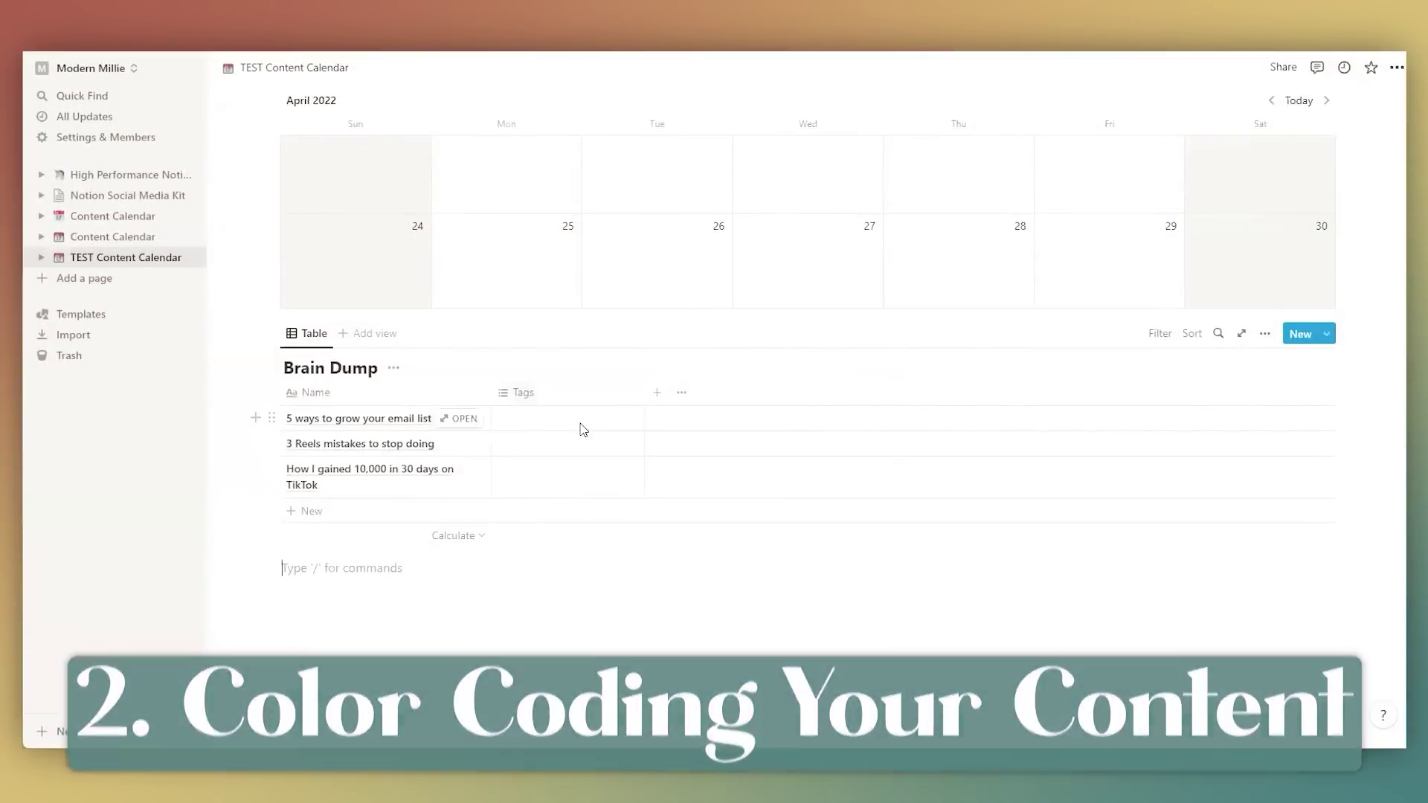
# Step: Create the tags YouTube, Instagram Carousel and TikTok on the "5 ways to grow your email list" row
pyautogui.click(574, 419)
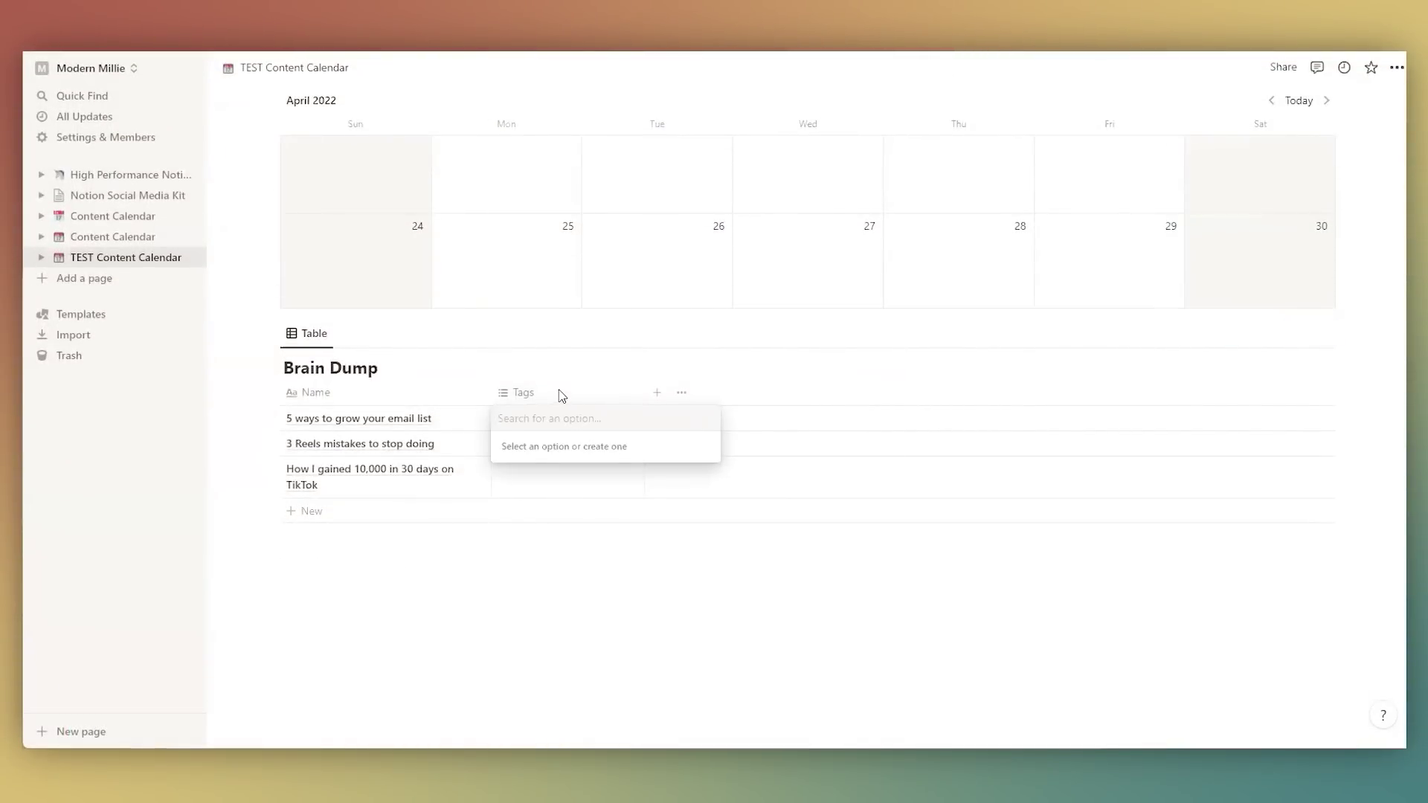
pyautogui.write('YouTube')
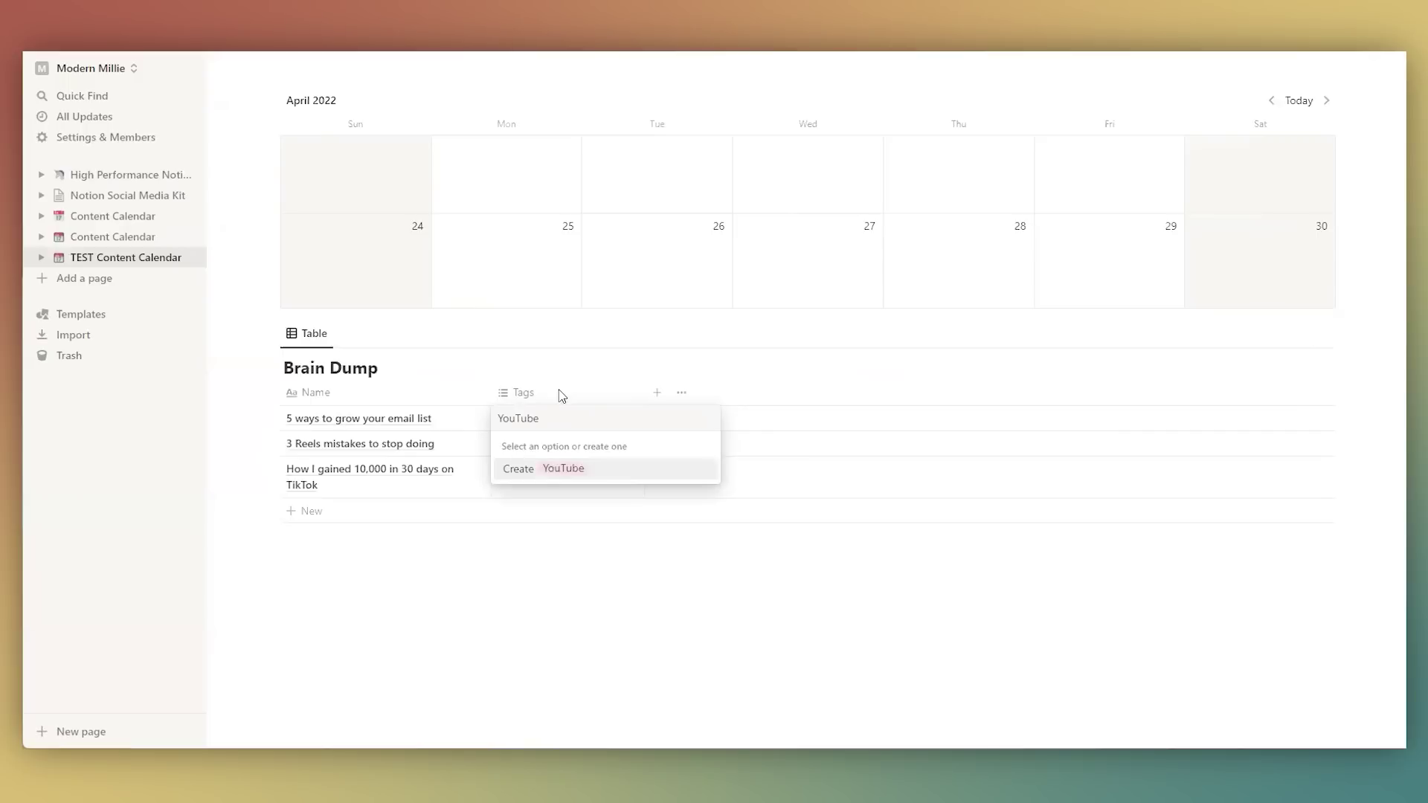
pyautogui.click(513, 469)
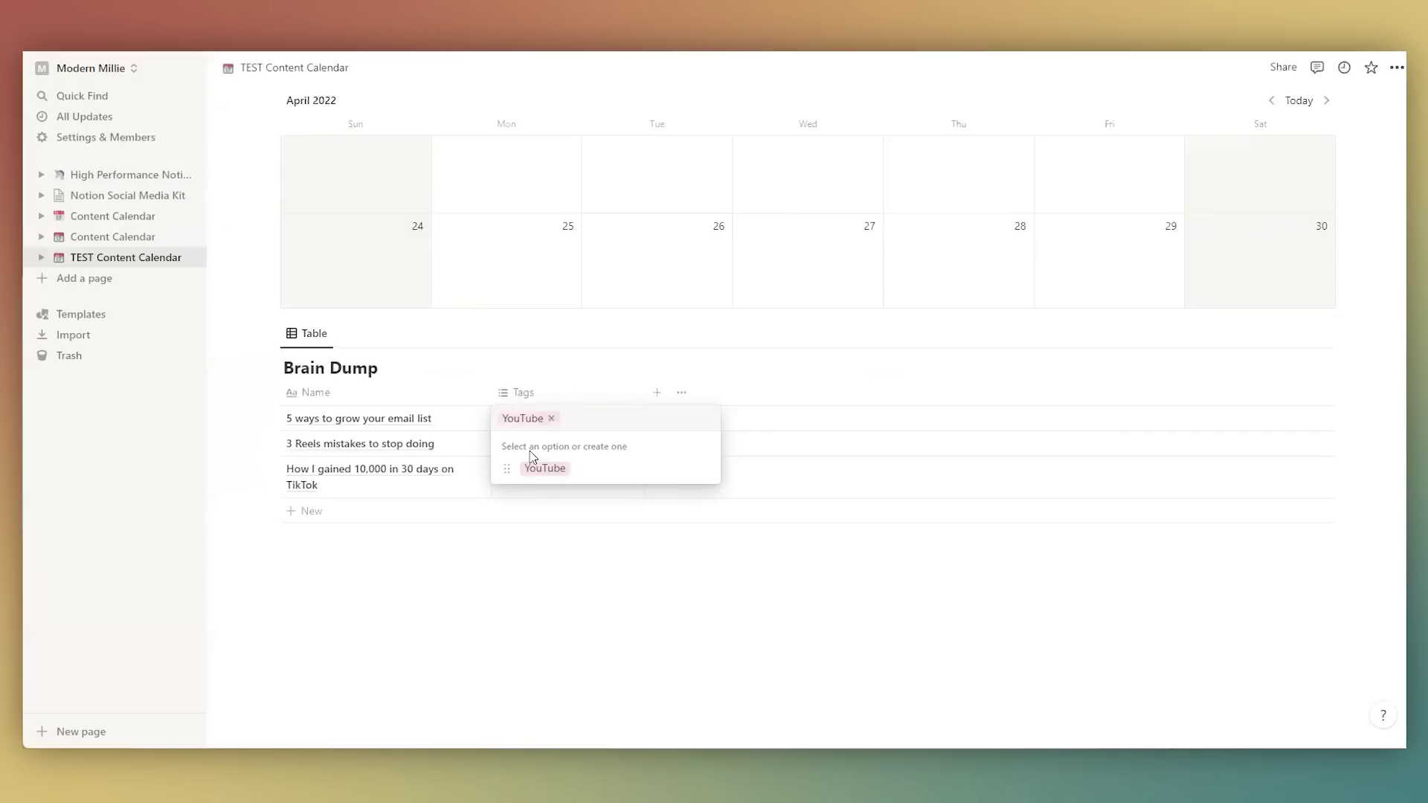
pyautogui.write('Instagram')
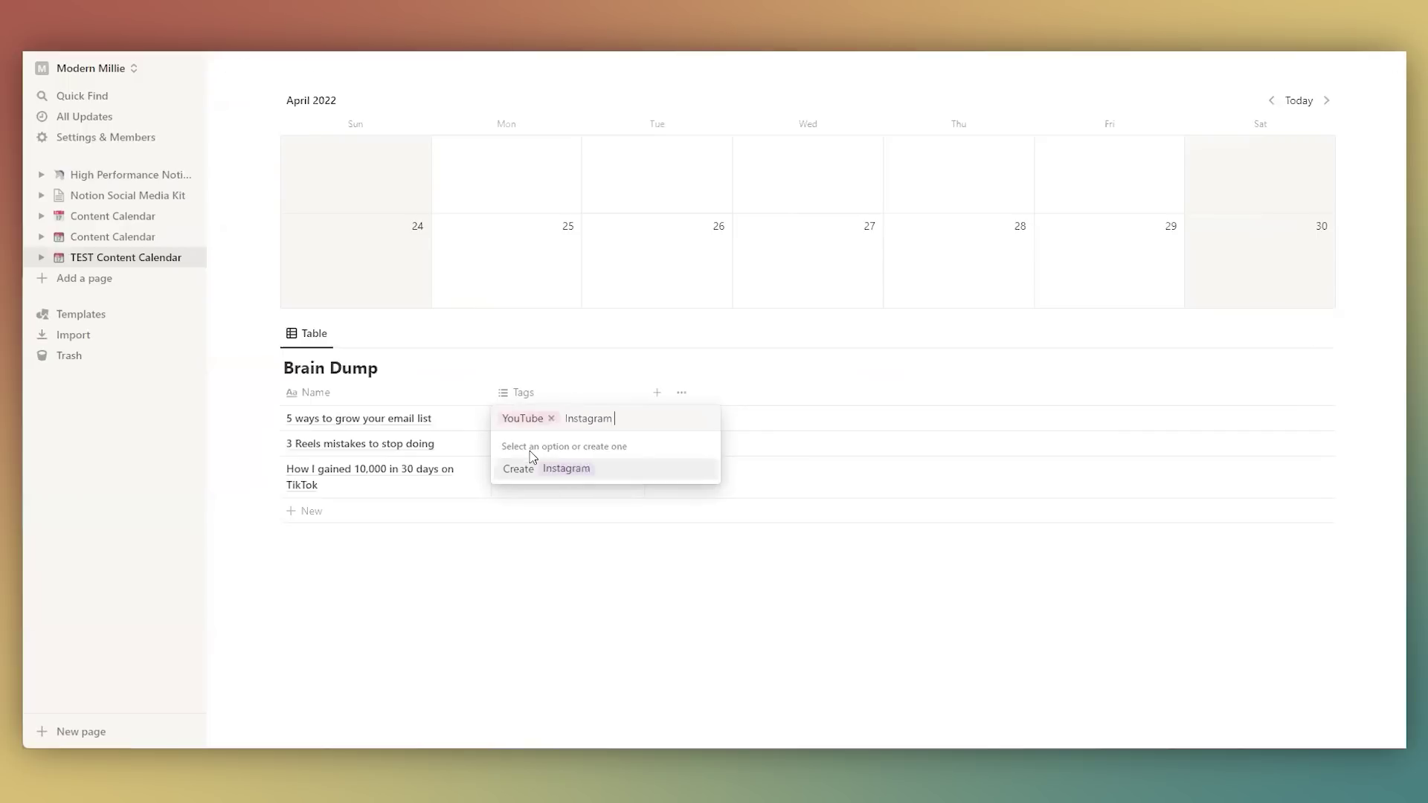
pyautogui.write(' Carousel')
pyautogui.click(532, 471)
pyautogui.write('TikTo')
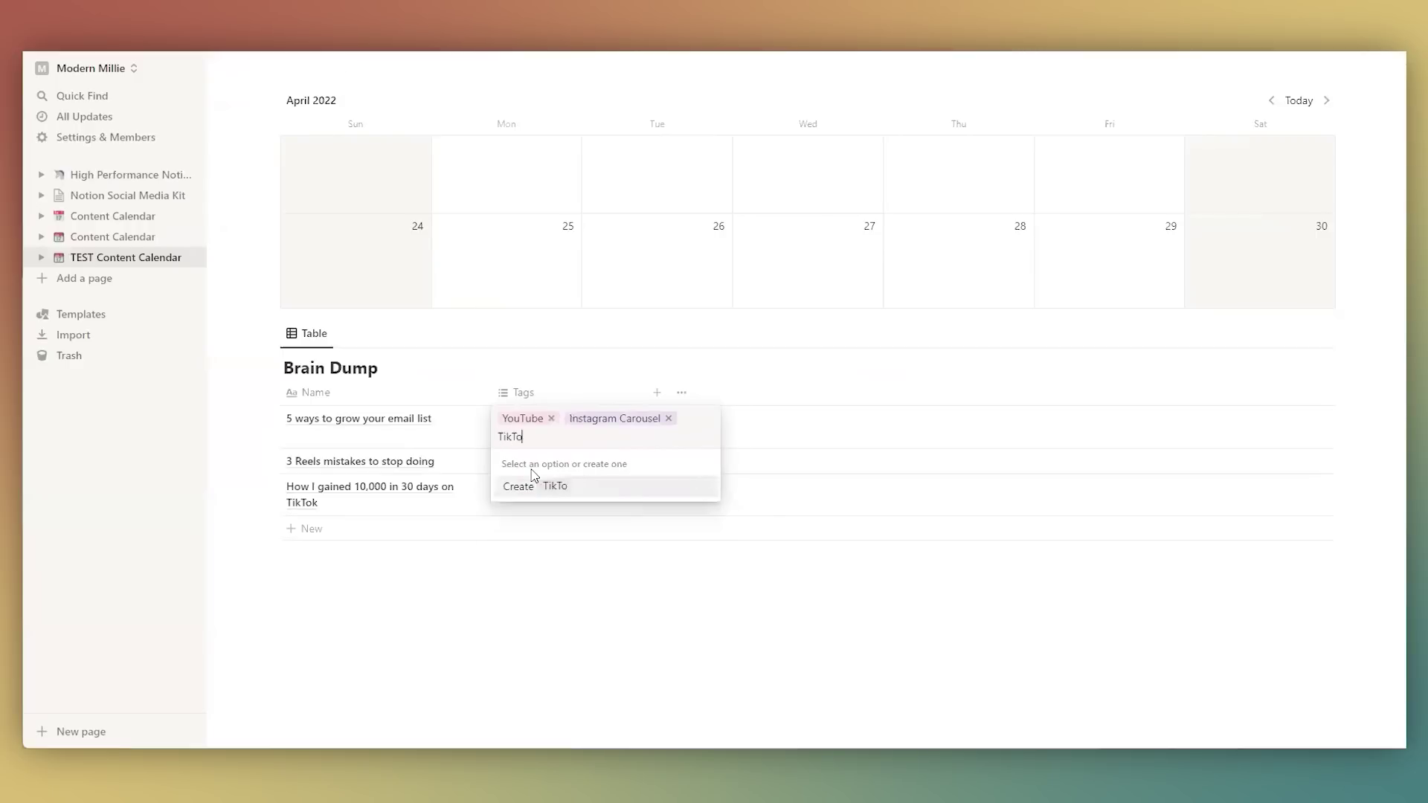
pyautogui.write('k')
pyautogui.click(534, 485)
# Step: Create the tags Blog, IG Reel, YouTube shorts and Email List on the "5 ways to grow your email list" row
pyautogui.write('Blog')
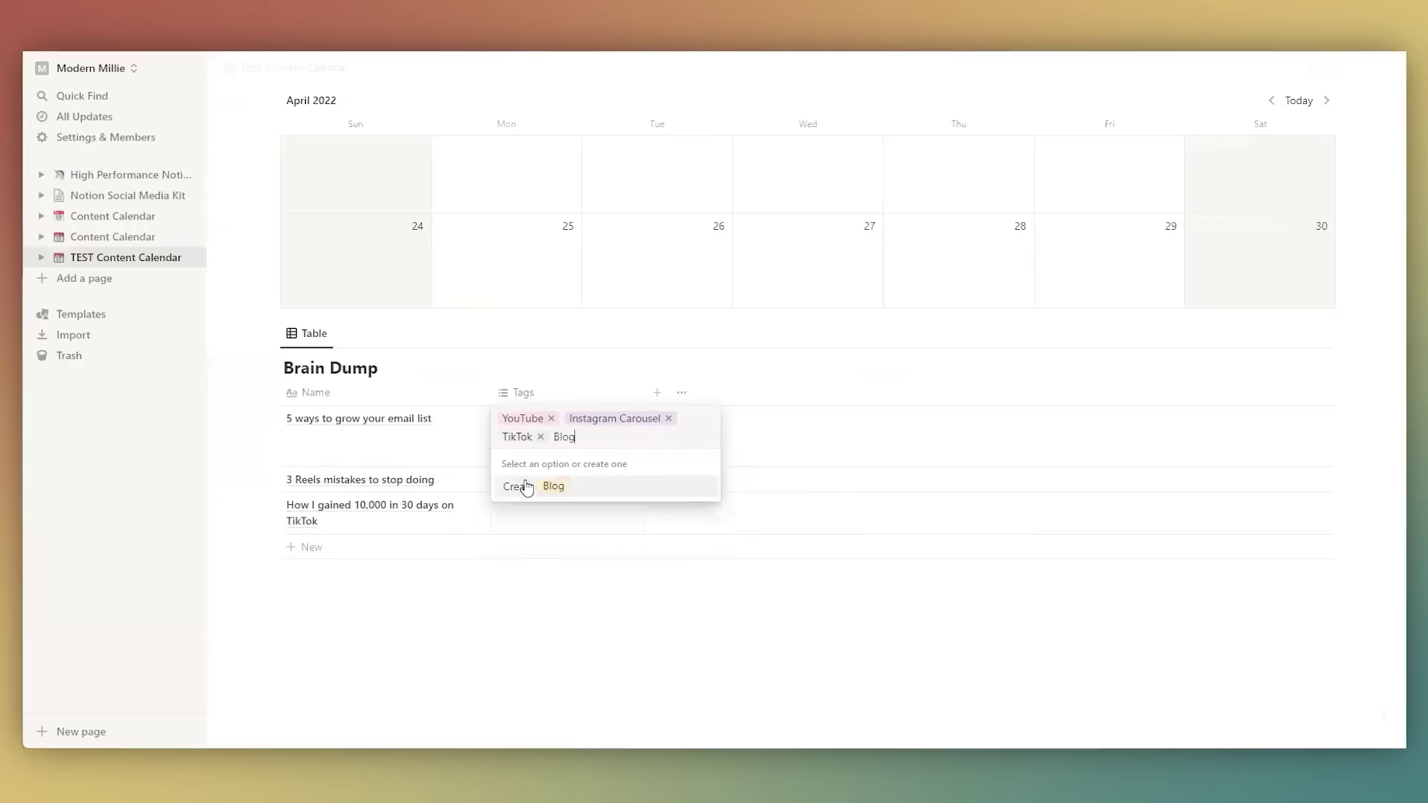
pyautogui.click(528, 488)
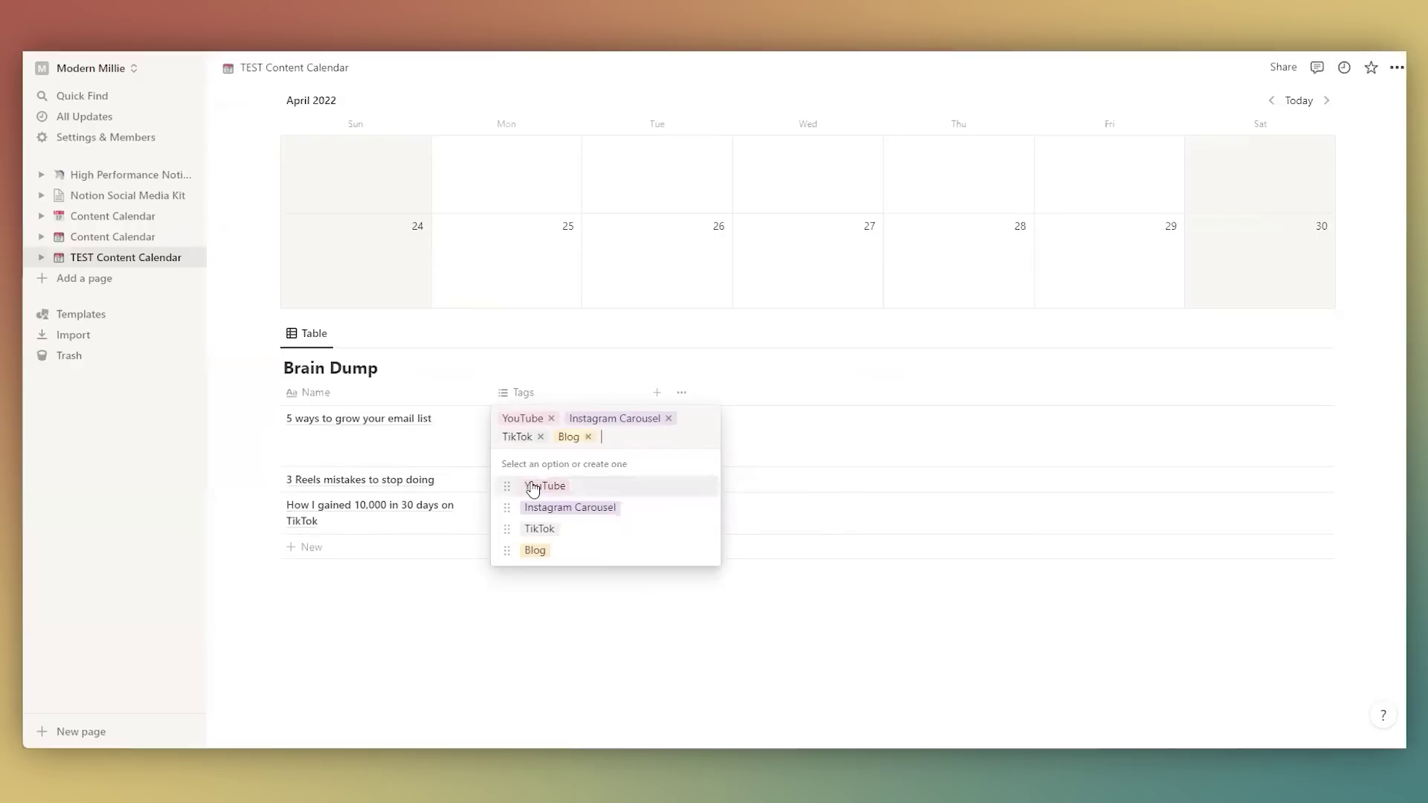
pyautogui.write('IG')
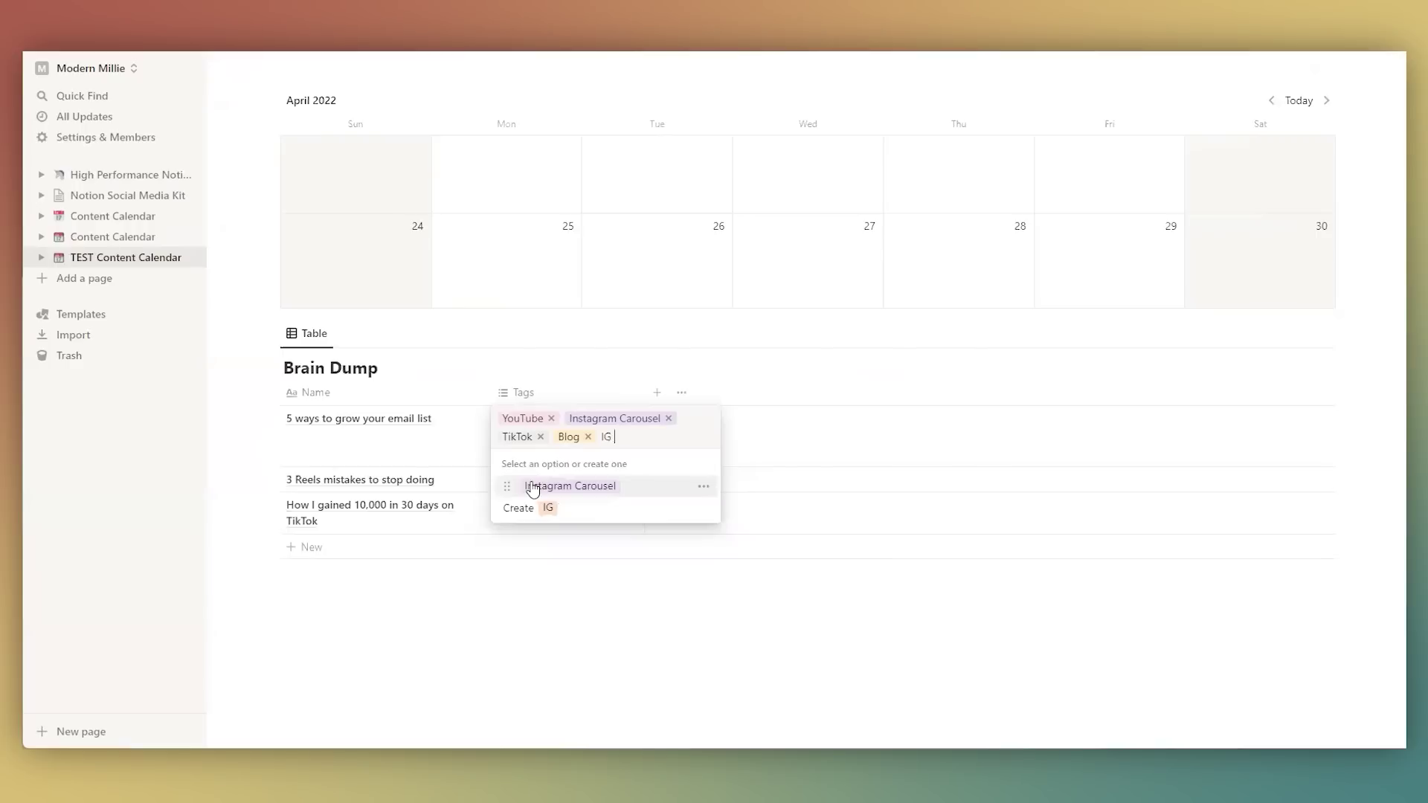
pyautogui.write(' Reel')
pyautogui.click(532, 487)
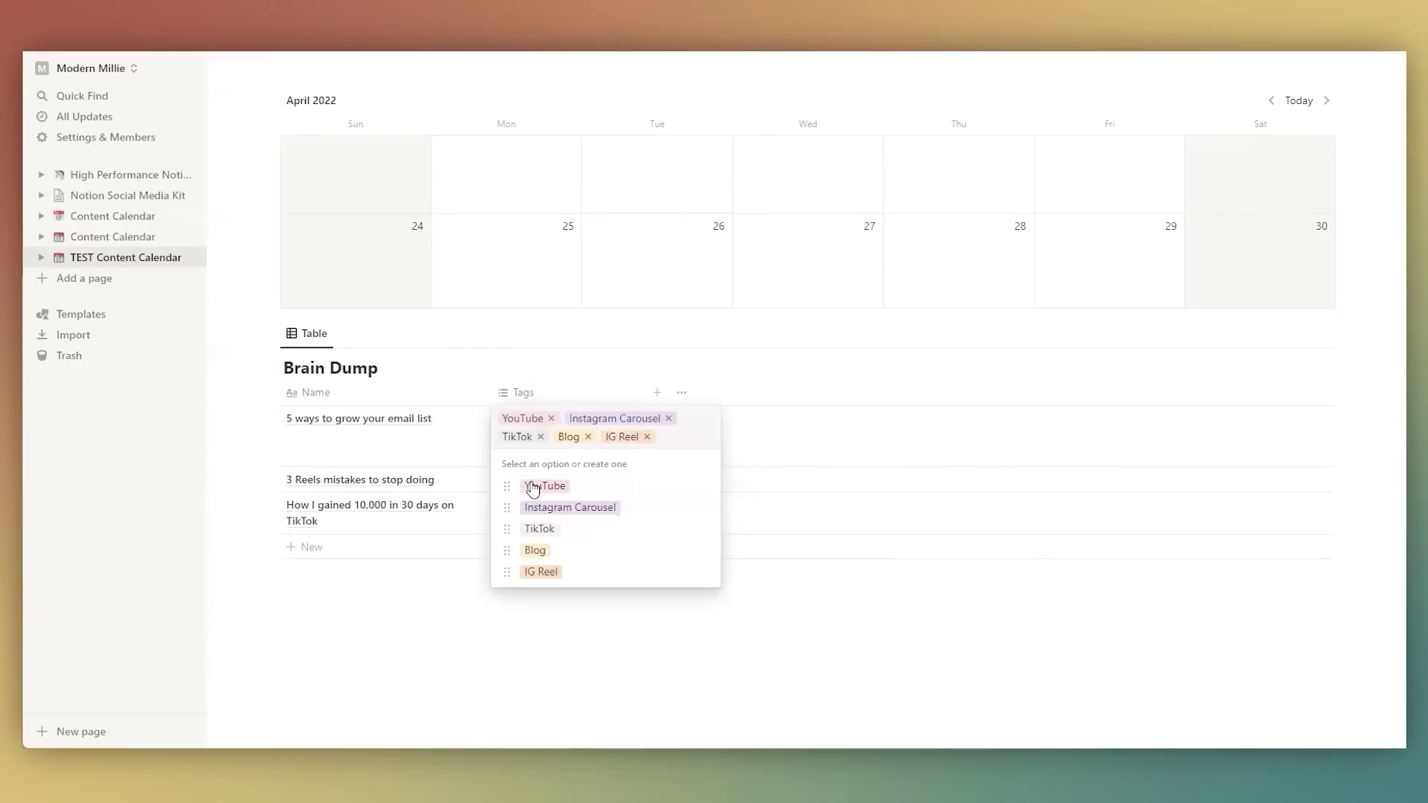
pyautogui.write('YuouTube shorts')
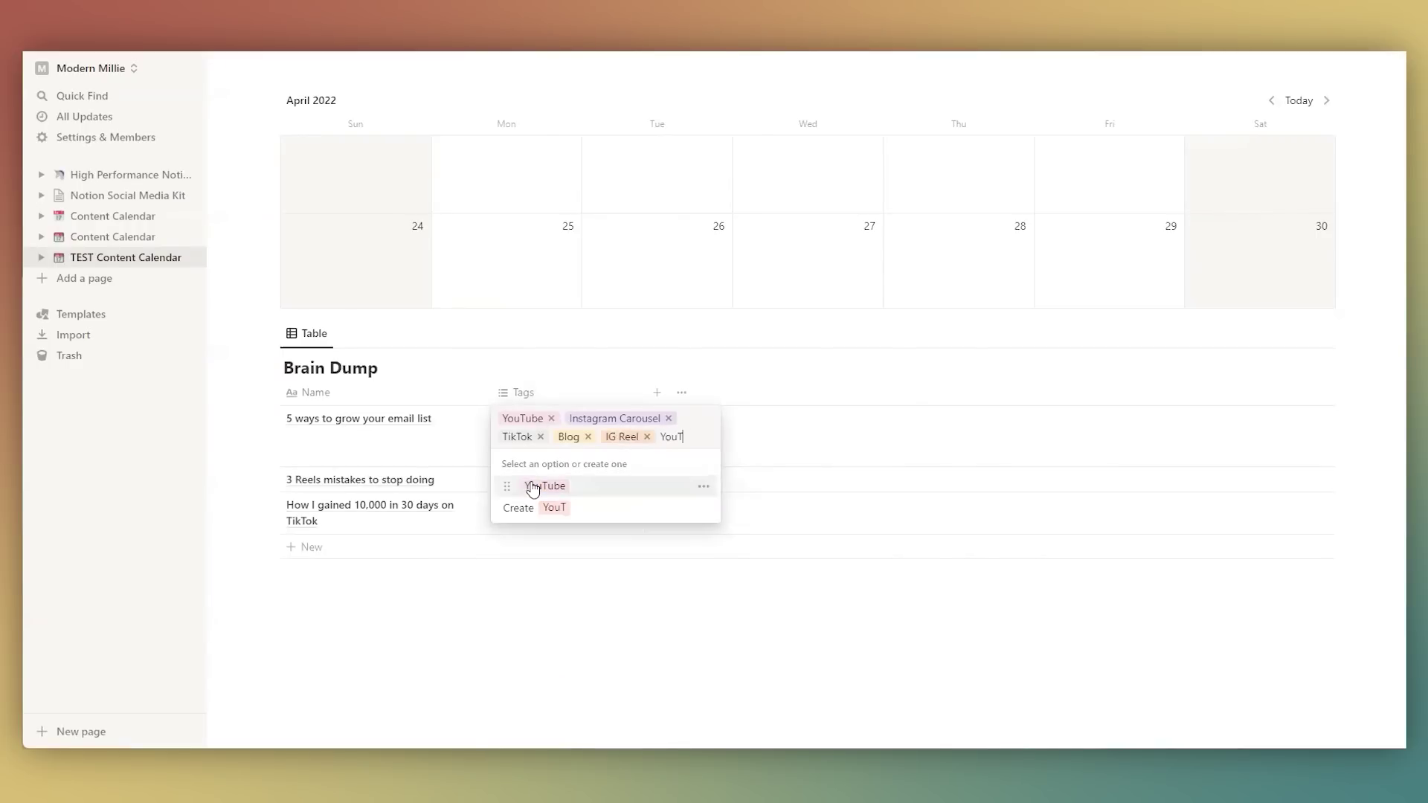
pyautogui.click(533, 488)
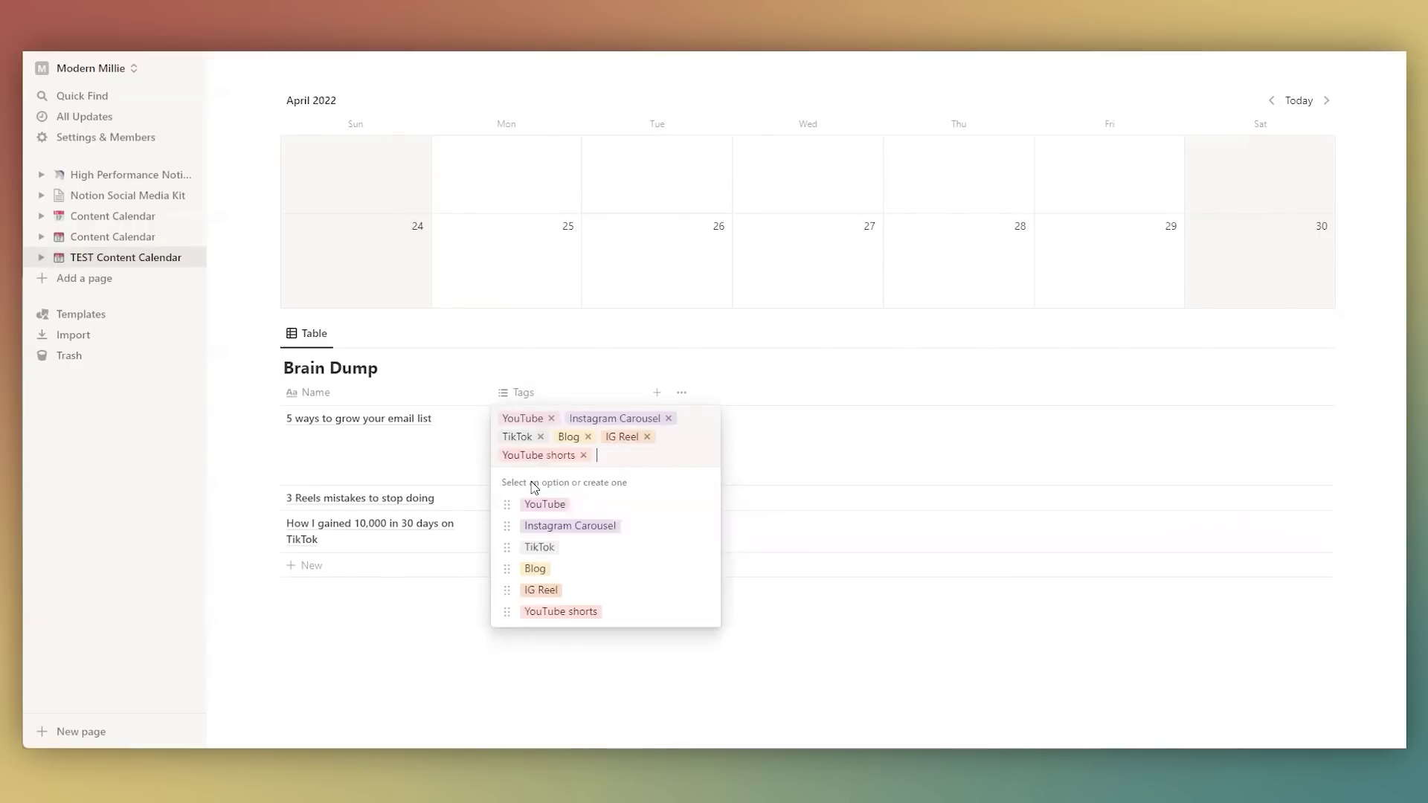
pyautogui.write('Email List')
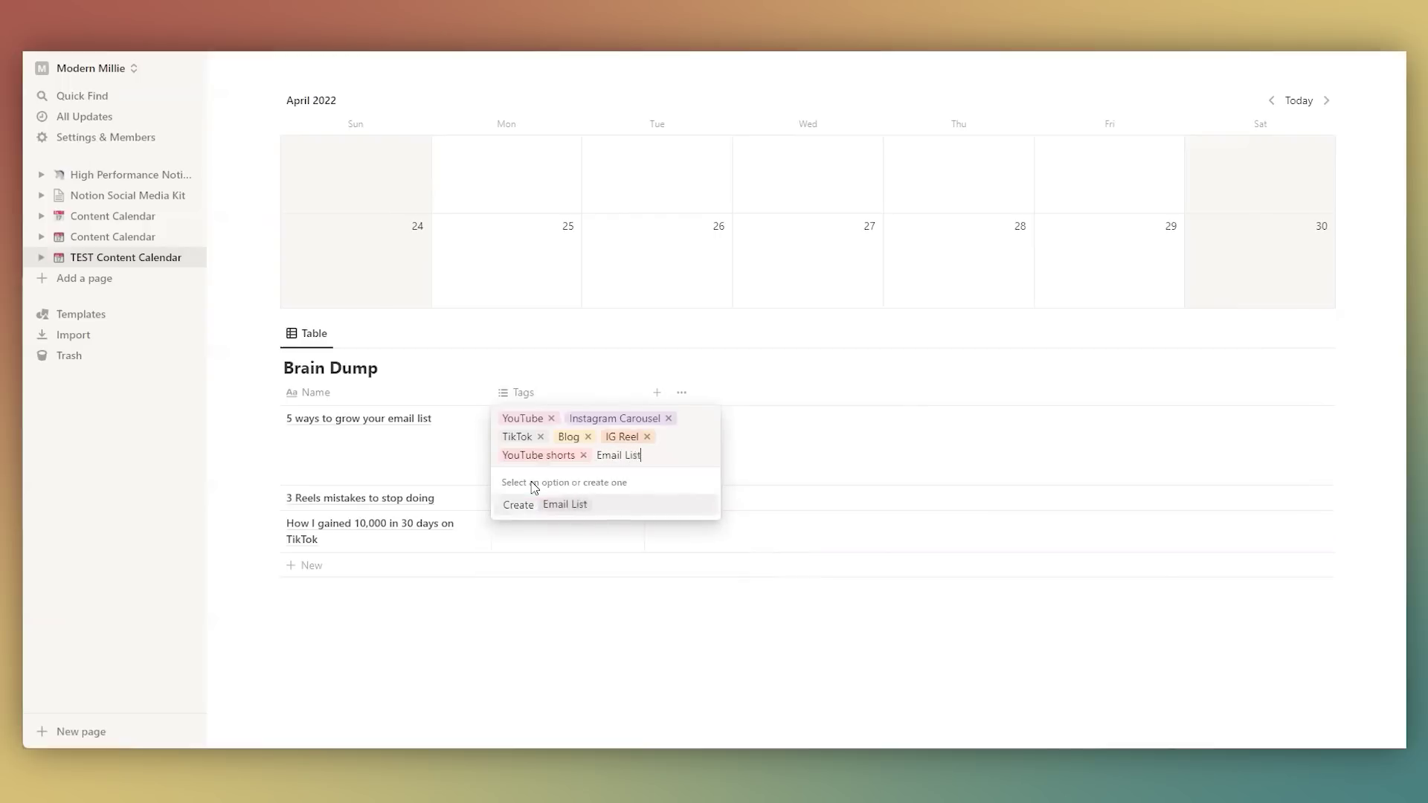
pyautogui.click(524, 506)
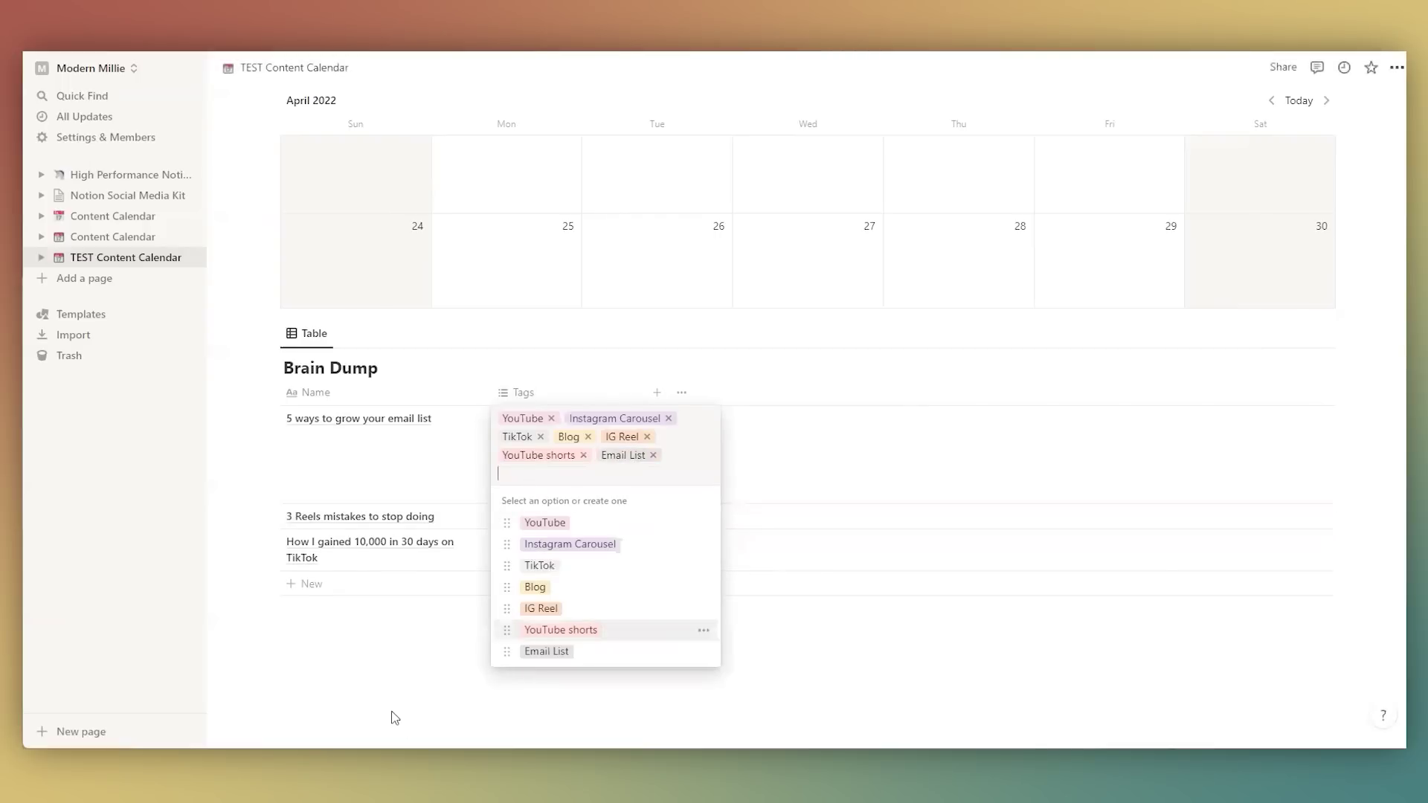
# Step: Remove every tag except Instagram Carousel from the "5 ways to grow your email list" row
pyautogui.press('Escape')
pyautogui.click(552, 493)
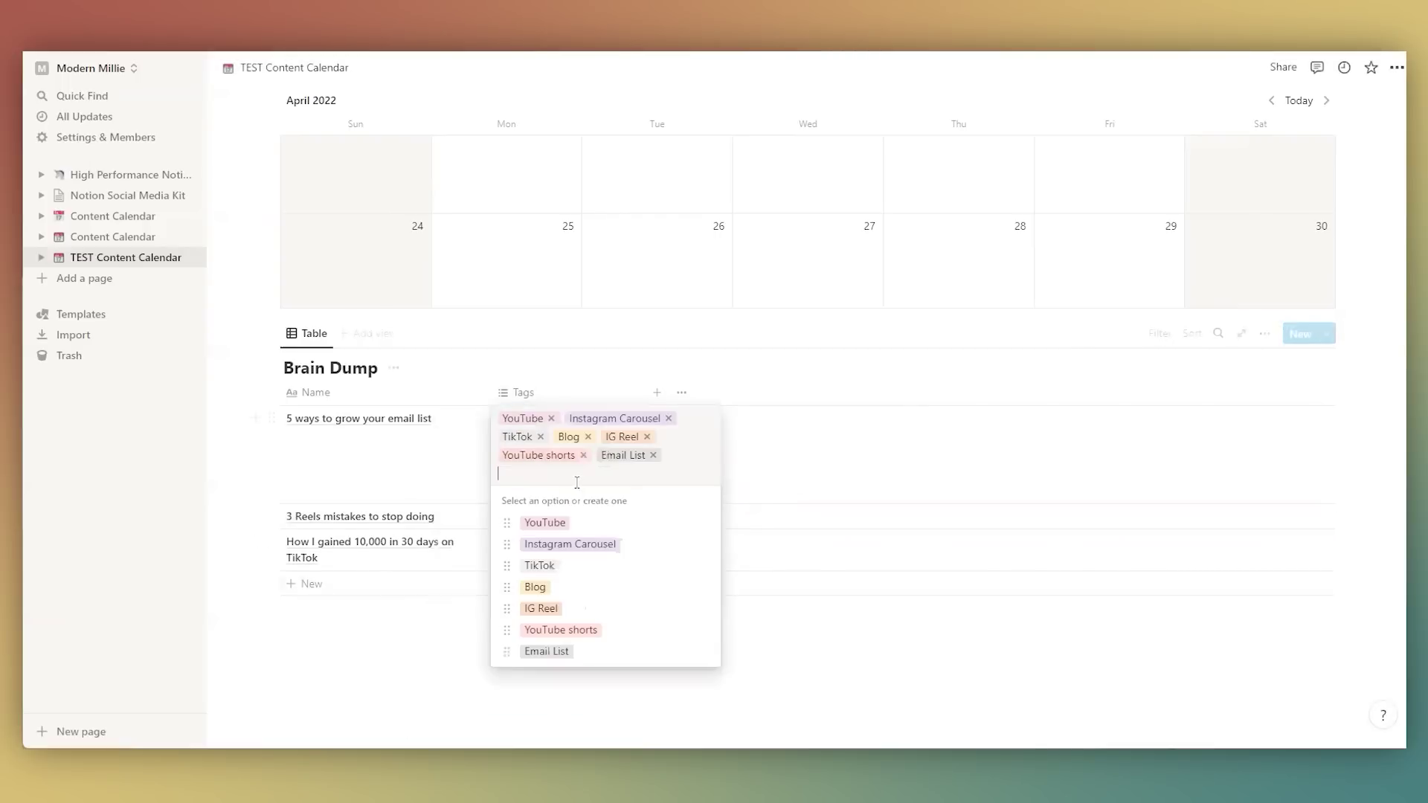
pyautogui.click(654, 455)
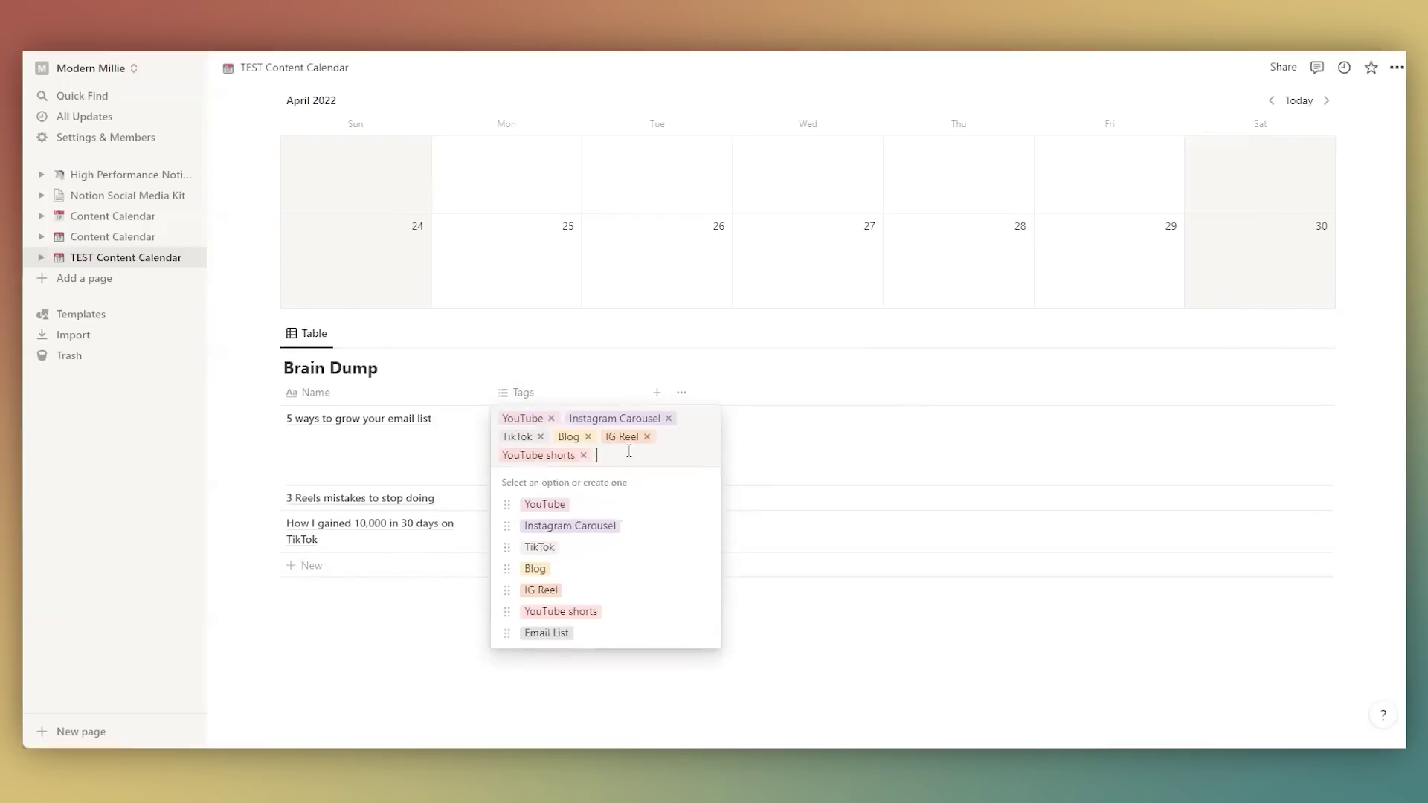
pyautogui.click(582, 456)
pyautogui.click(646, 437)
pyautogui.click(588, 437)
pyautogui.click(541, 436)
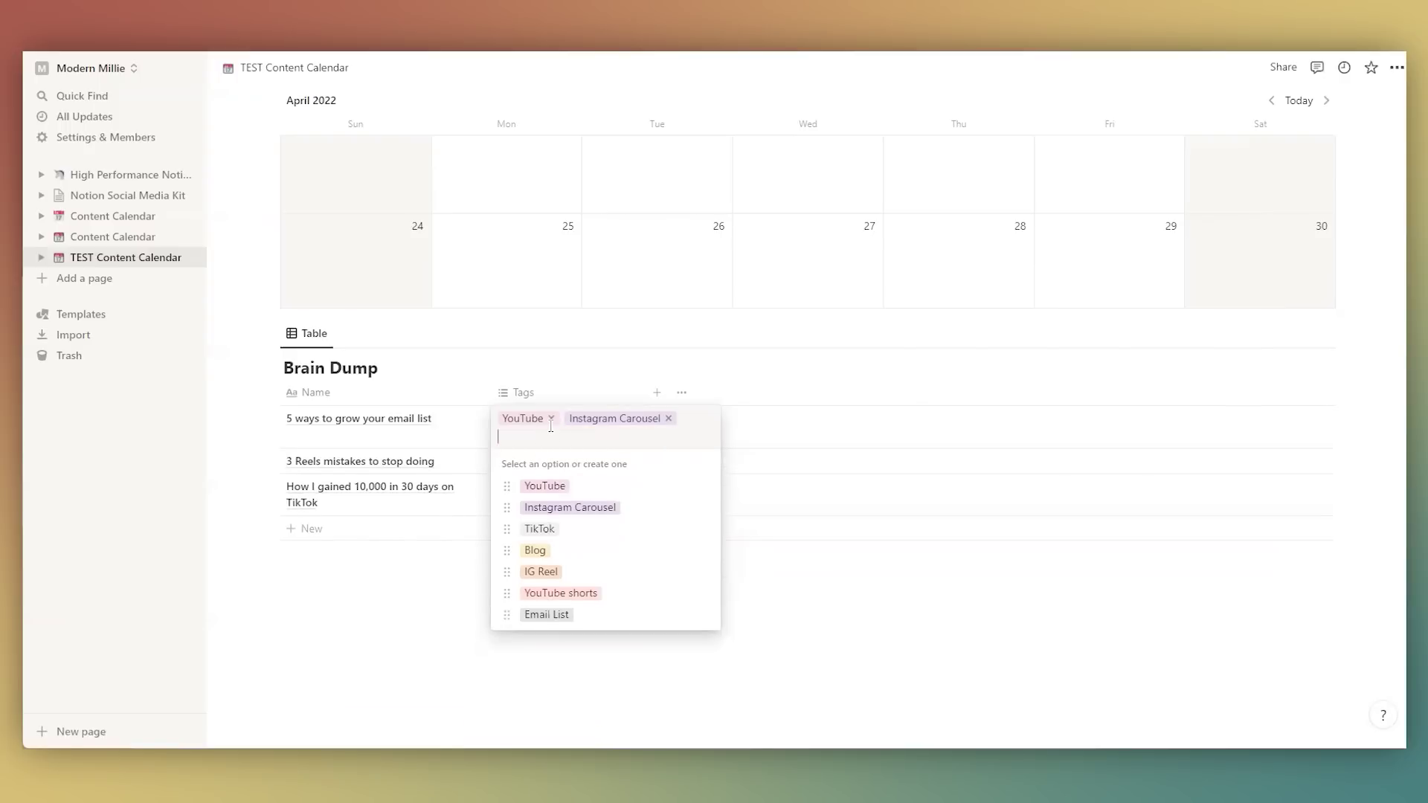
pyautogui.click(551, 418)
pyautogui.press('Escape')
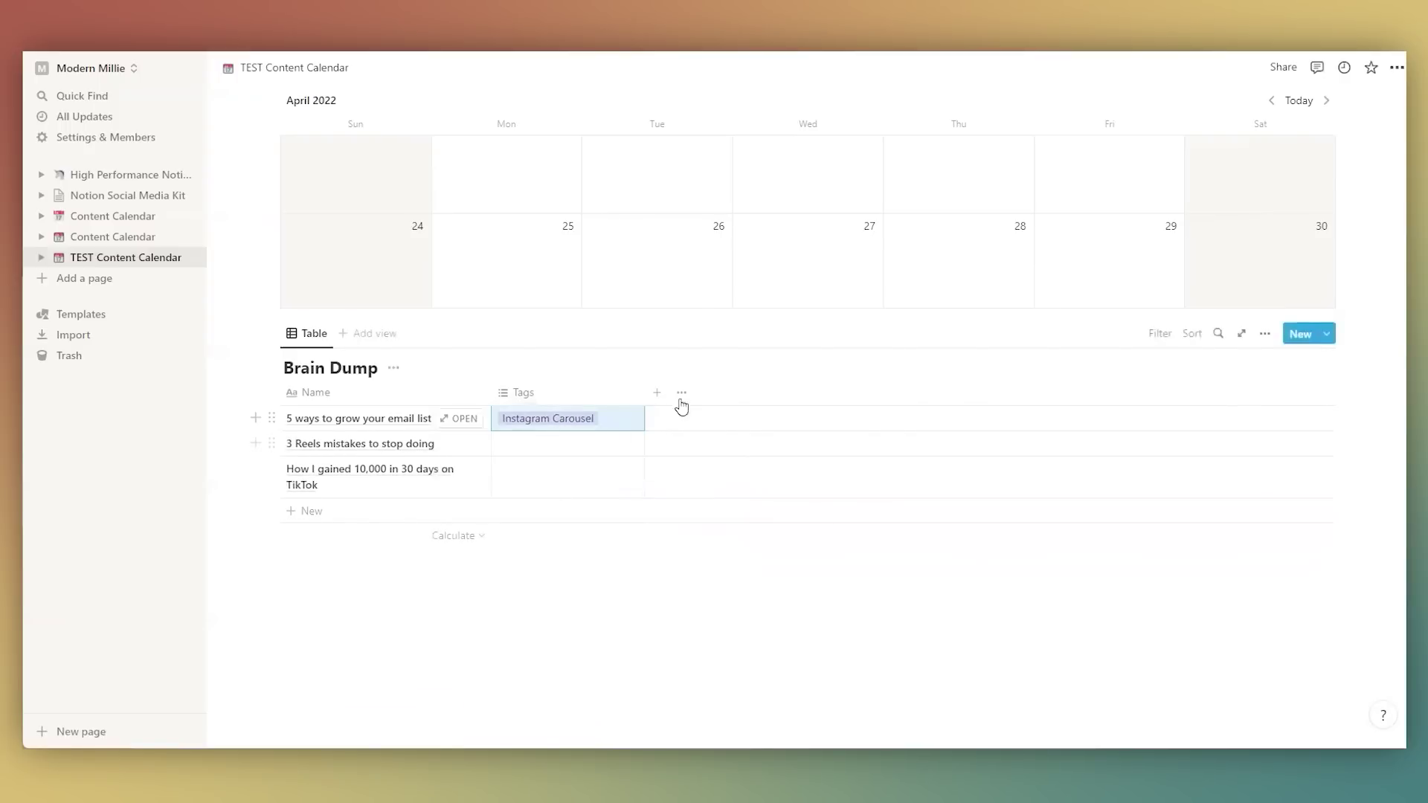
# Step: Add a Select property named Value to Brain Dump and assign a new Educational option to the first row
pyautogui.click(655, 391)
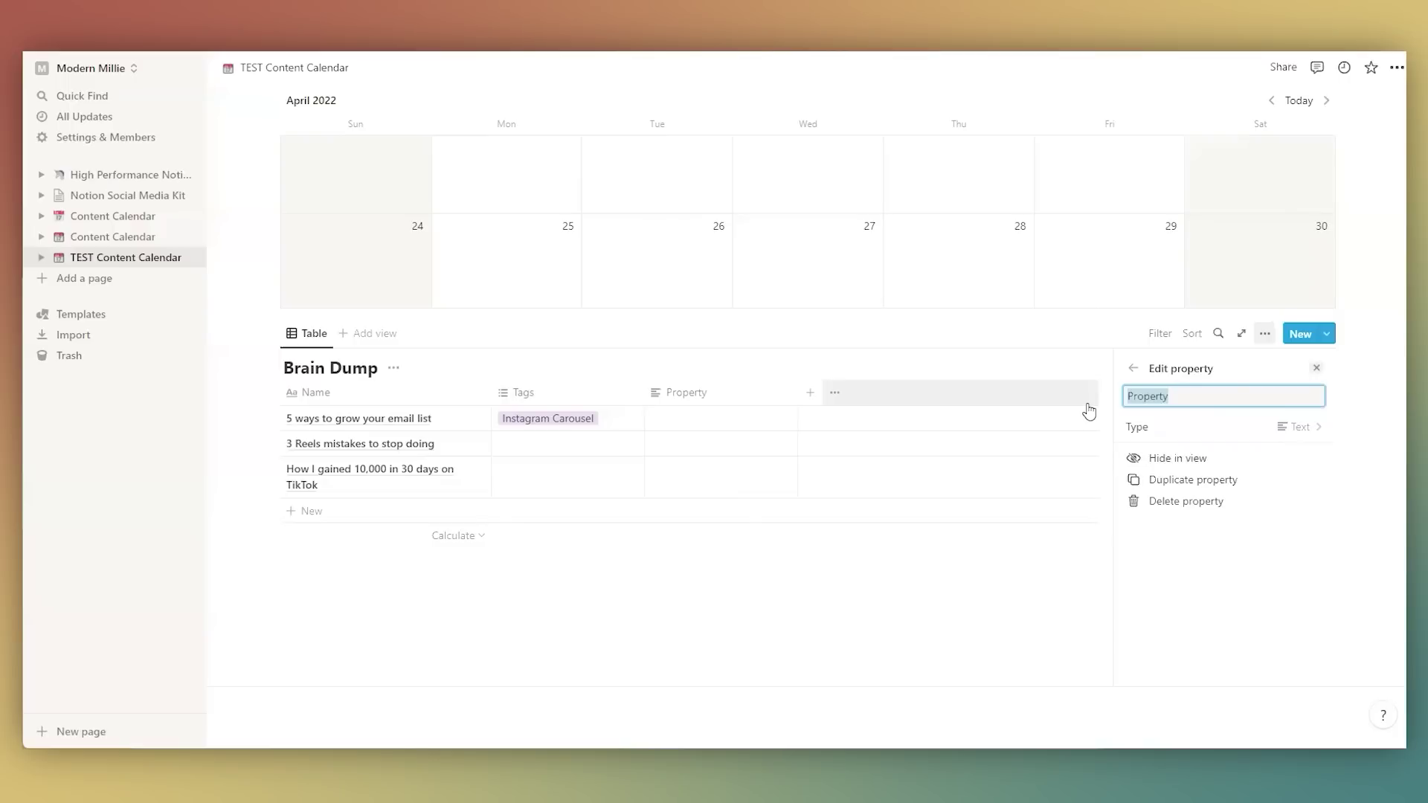
pyautogui.write('Value')
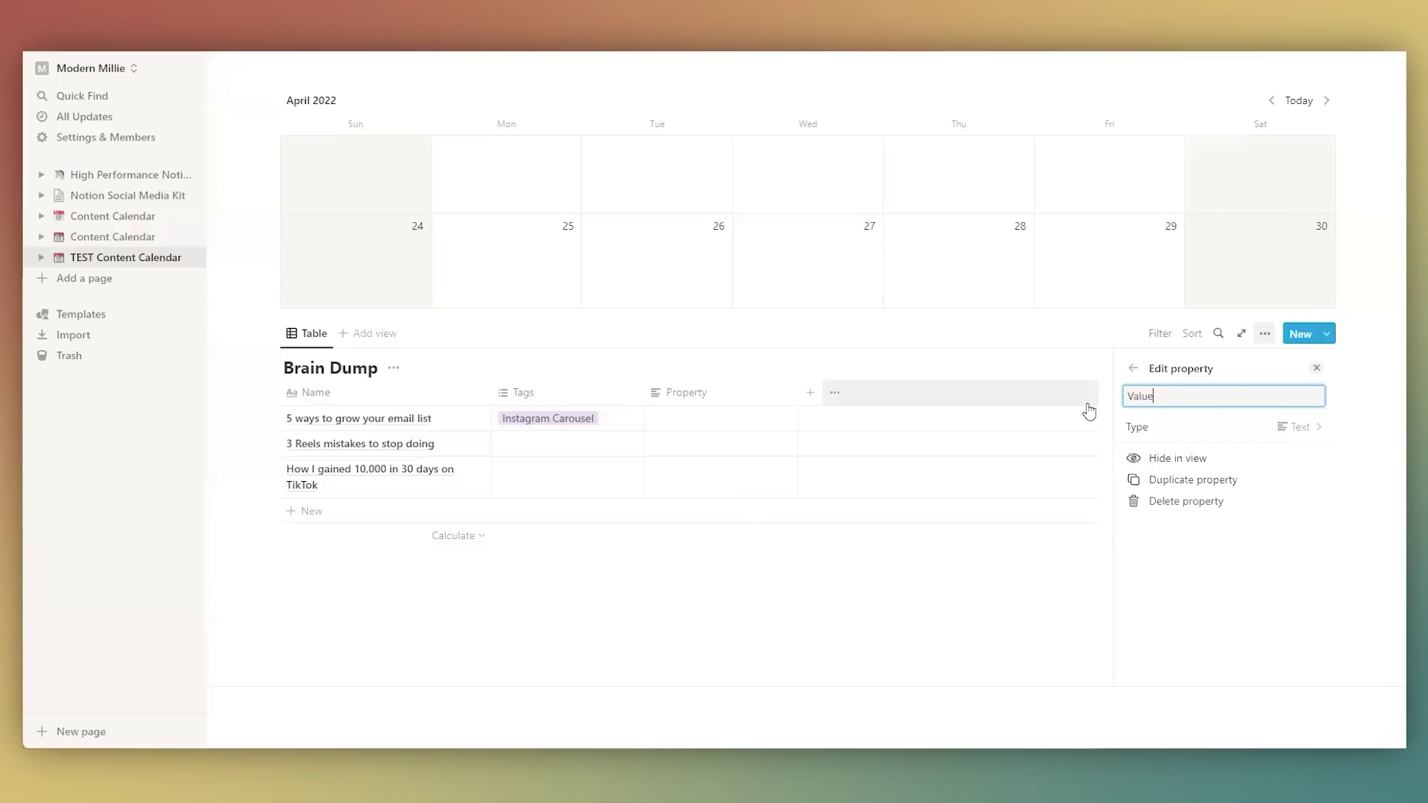
pyautogui.write('Education')
pyautogui.write('al')
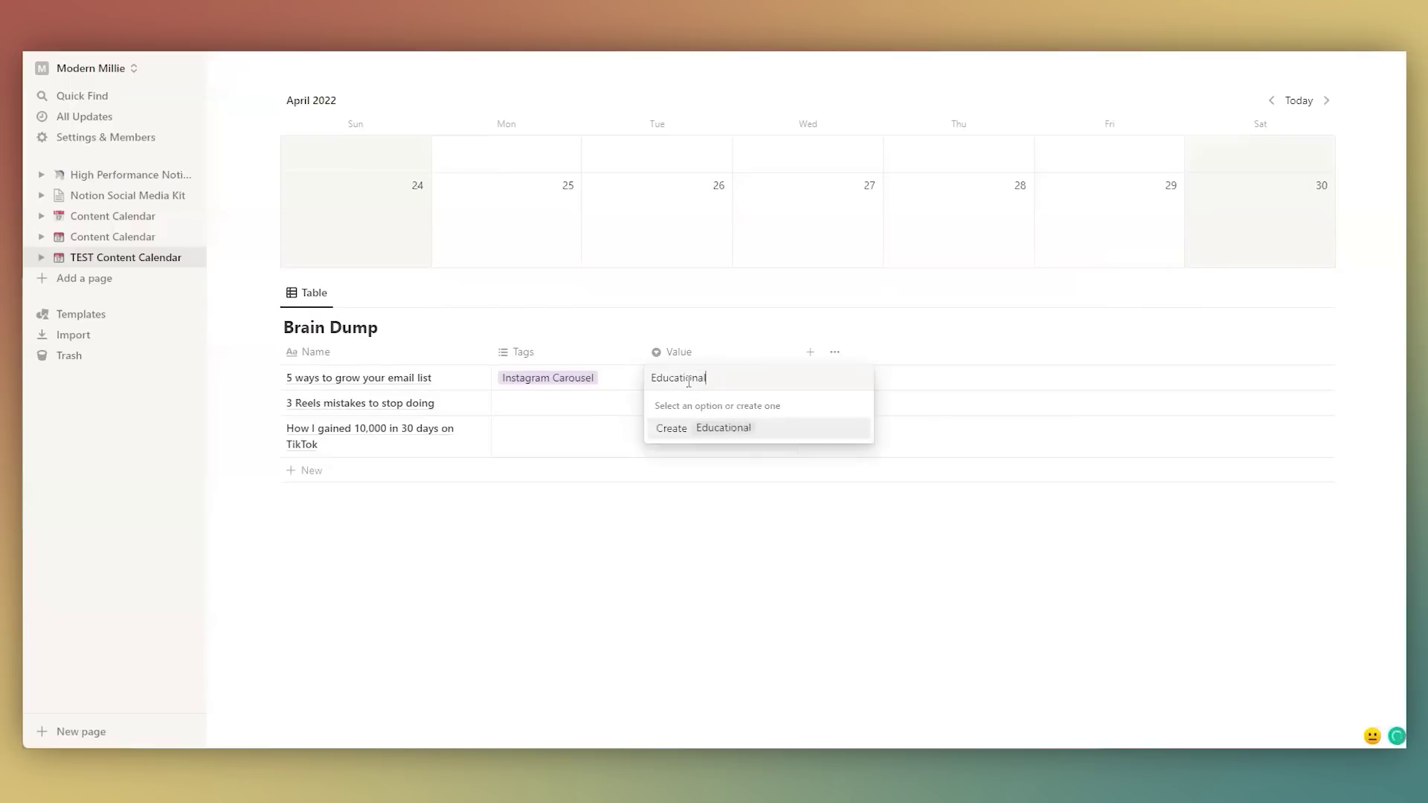
pyautogui.press('Return')
# Step: Create an Entertaining option in the Value property and assign it to the "3 Reels mistakes to stop doing" row
pyautogui.press('Down')
pyautogui.press('Return')
pyautogui.write('Entertain')
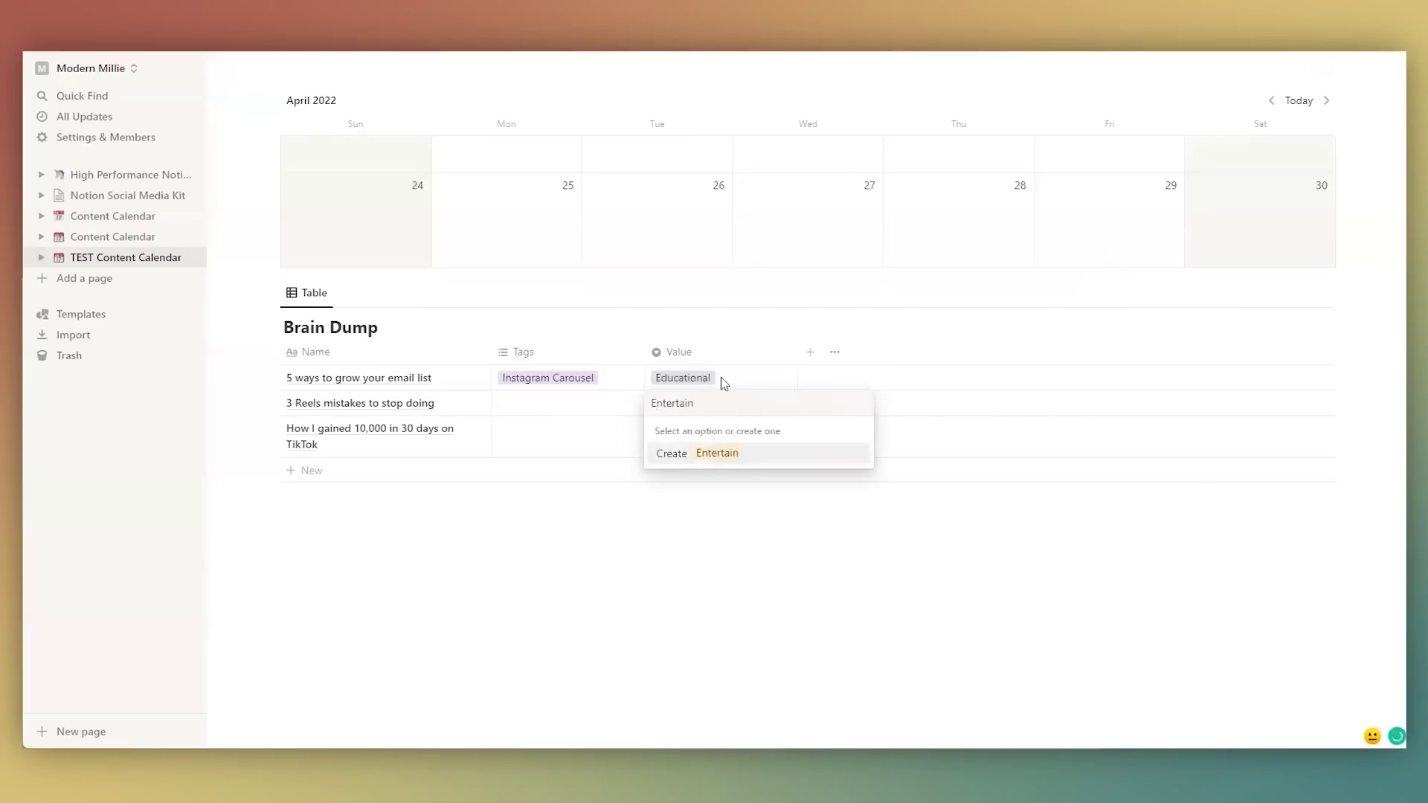
pyautogui.write('ing')
pyautogui.press('Return')
# Step: Create a Relatable option in the Value property on the "How I gained 10,000 in 30 days on TikTok" row
pyautogui.press('Down')
pyautogui.press('Return')
pyautogui.write('Relatable')
pyautogui.press('Return')
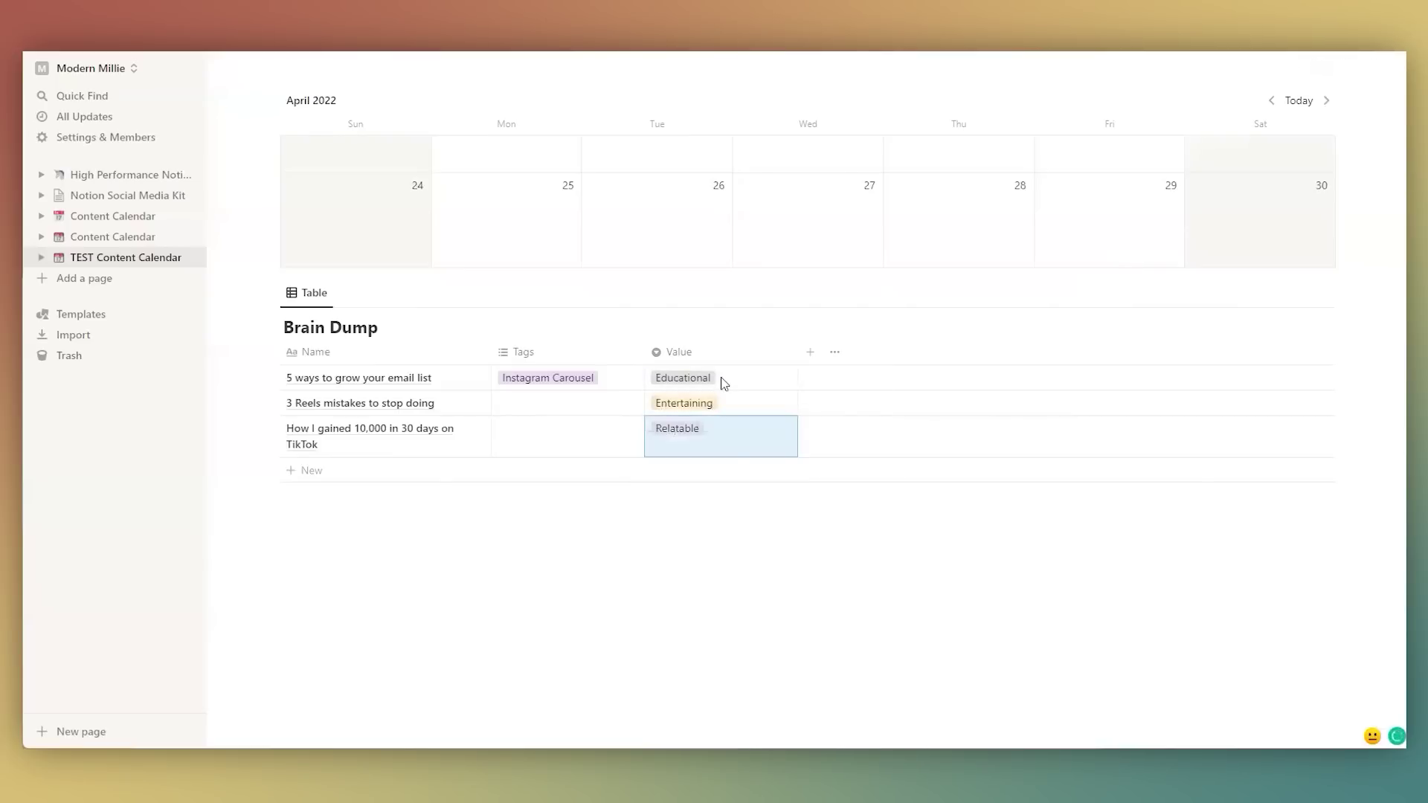
# Step: Set the Value of the "How I gained 10,000 in 30 days on TikTok" row to a new Inspirational option
pyautogui.press('Up')
pyautogui.press('Return')
pyautogui.press('Escape')
pyautogui.press('Down')
pyautogui.press('Return')
pyautogui.write('Inspirational')
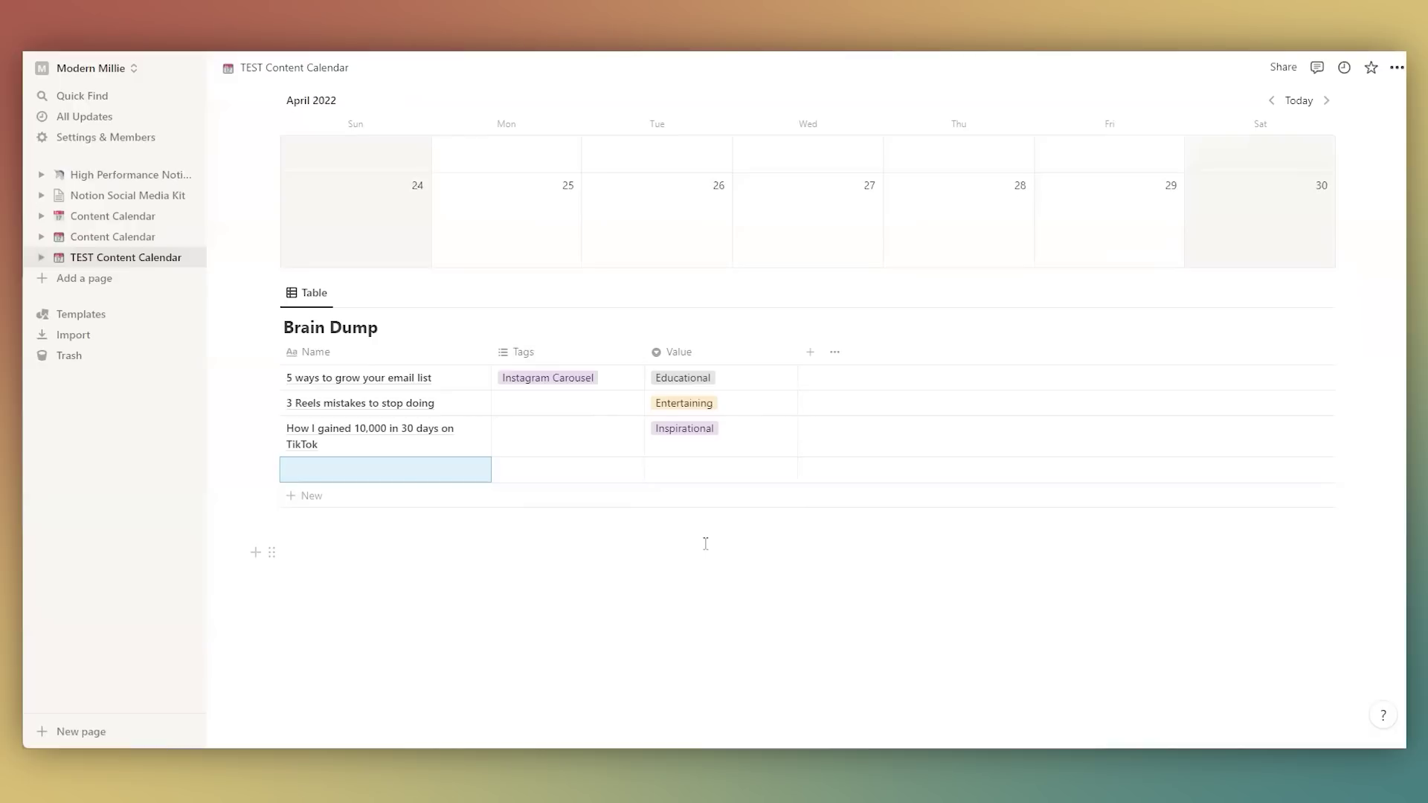
# Step: Add another property after Value in the Brain Dump table and set its type to Date
pyautogui.scroll(2, 704, 529)
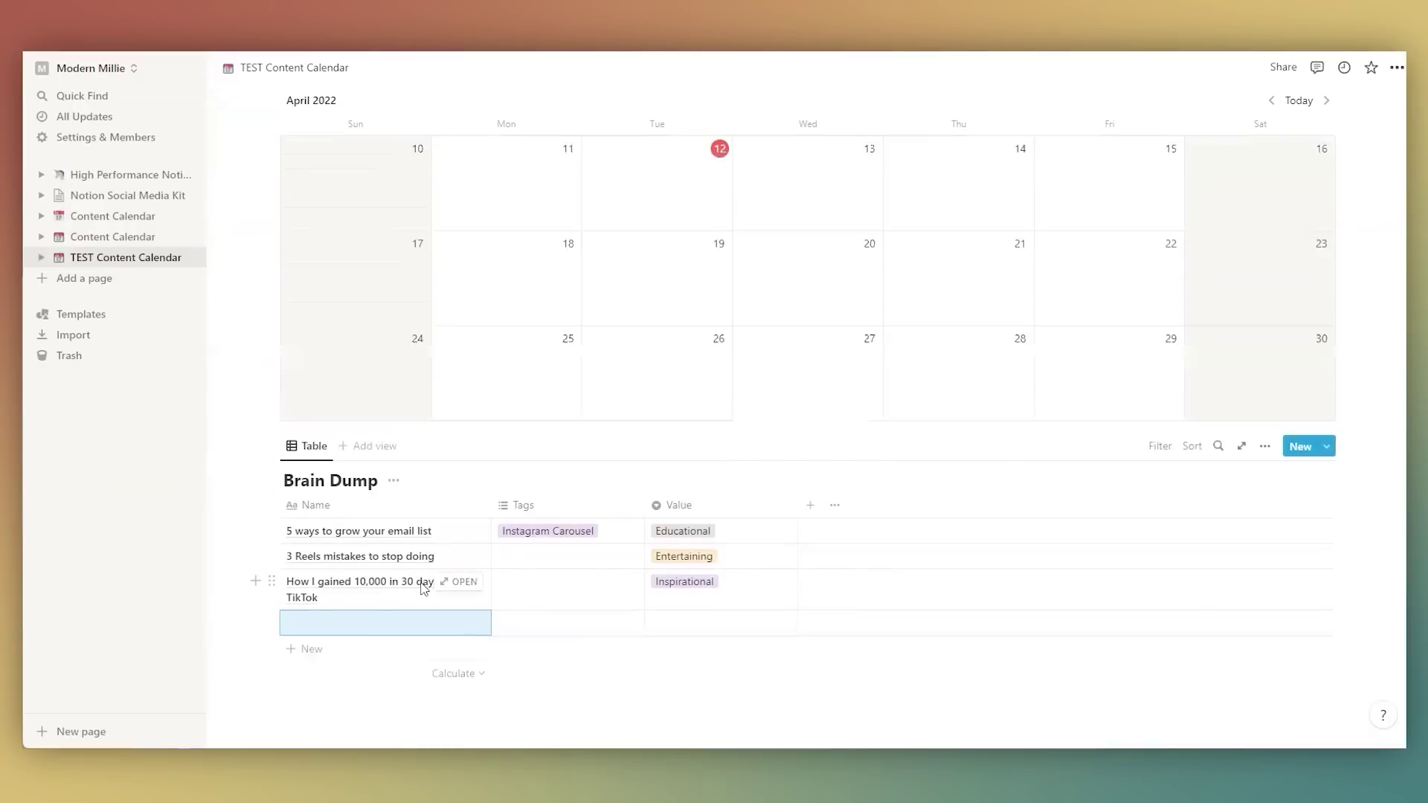
pyautogui.scroll(-1, 423, 587)
pyautogui.click(246, 480)
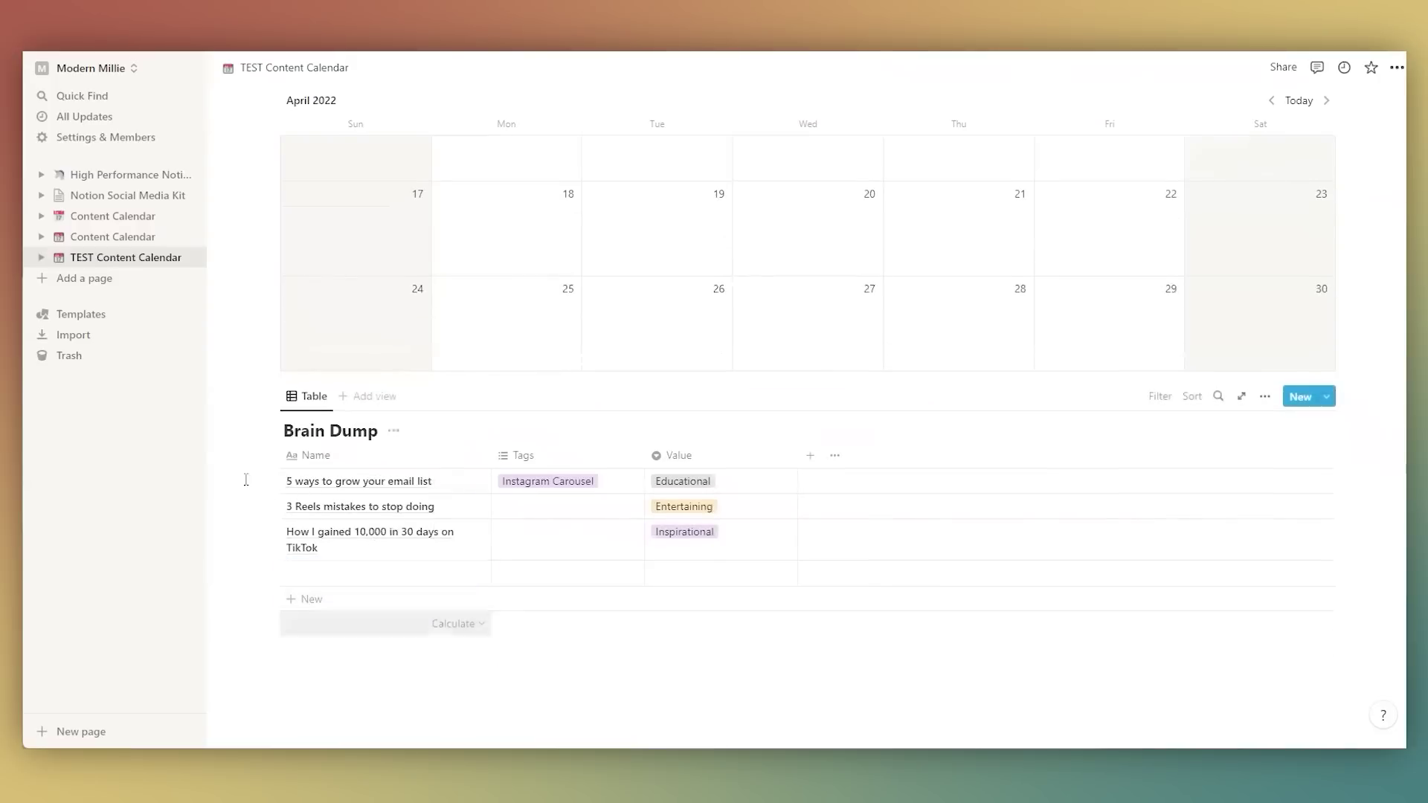
pyautogui.click(810, 455)
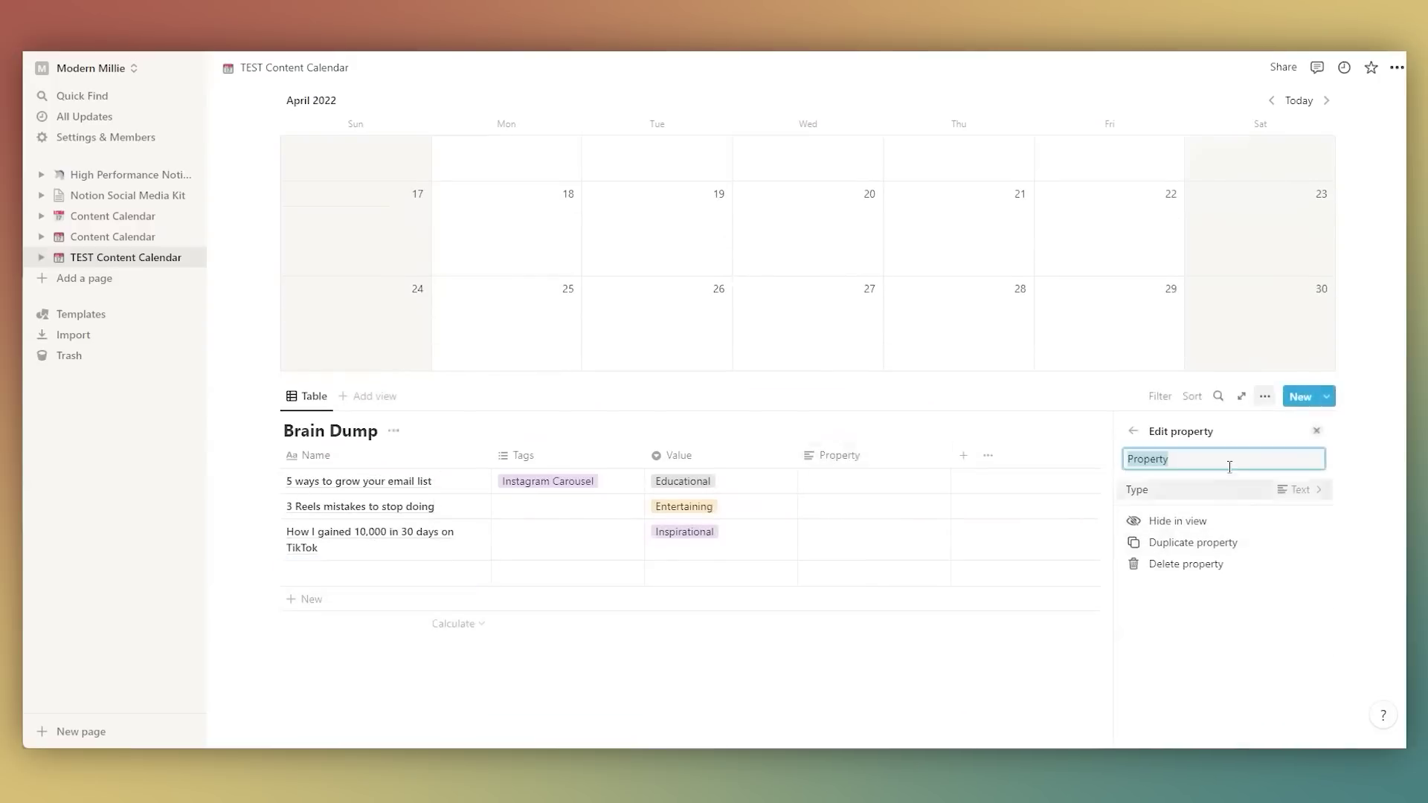
pyautogui.click(1252, 490)
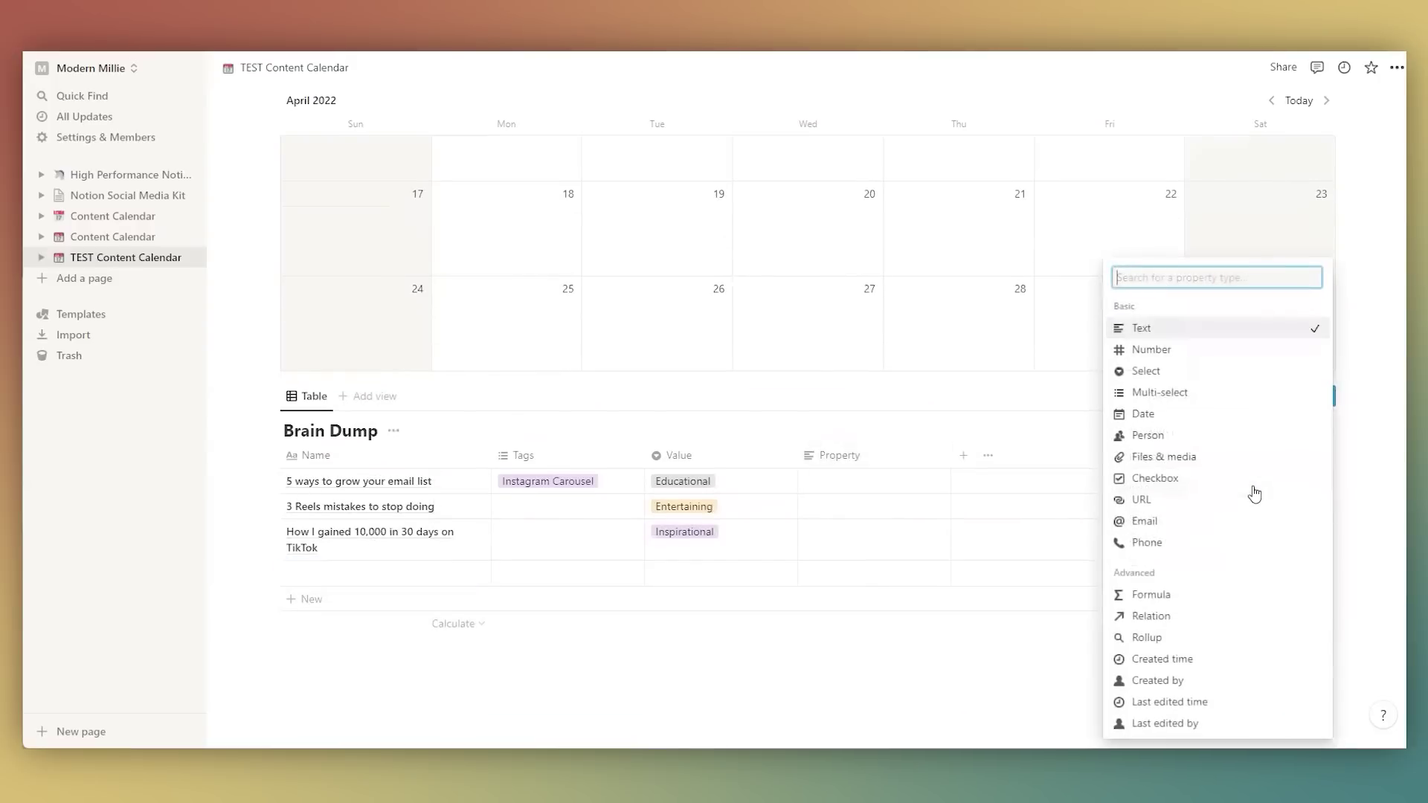
pyautogui.click(1213, 414)
pyautogui.click(1013, 663)
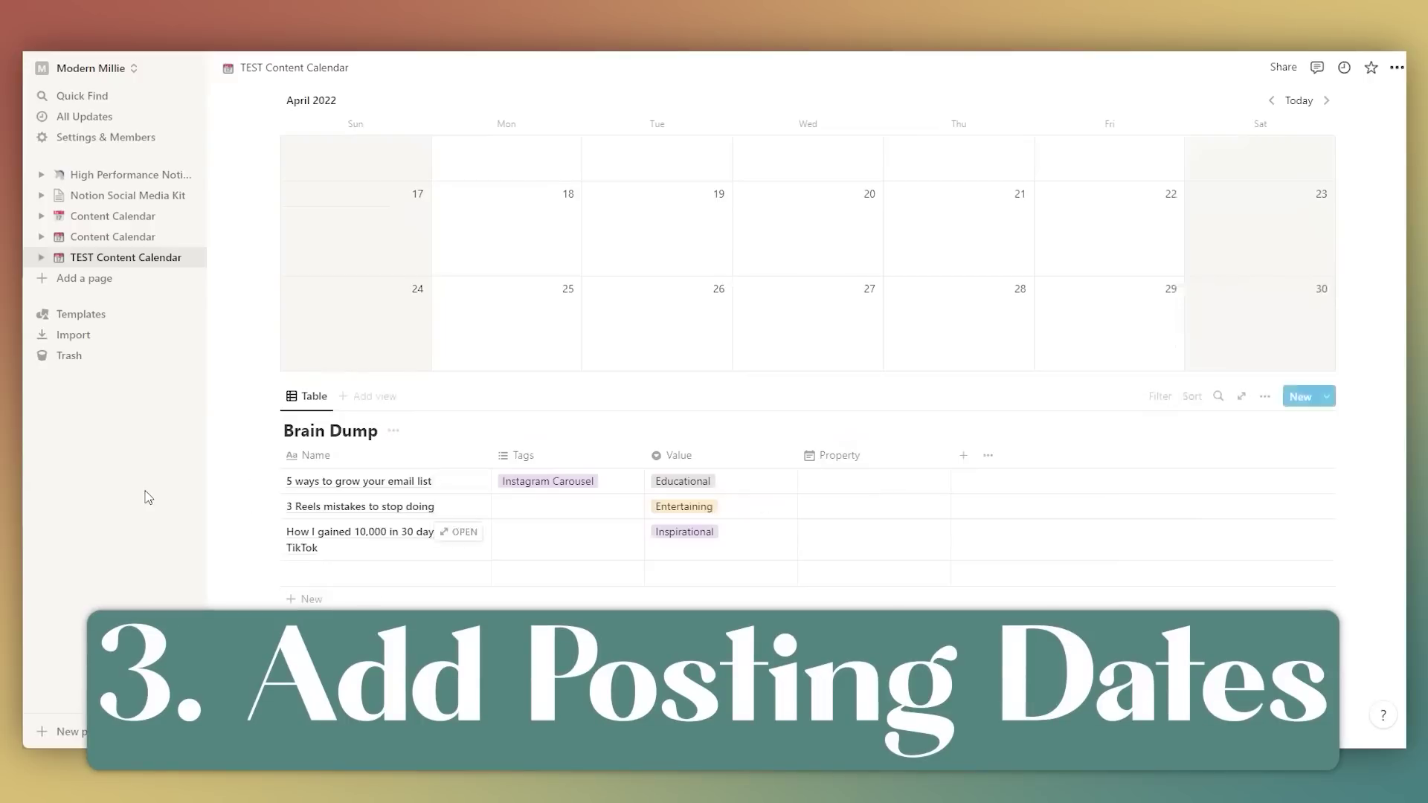
# Step: Move the three Brain Dump ideas in row order onto the calendar, on April 18, April 20 and April 22, 2022
pyautogui.moveTo(267, 481); pyautogui.dragTo(465, 230)
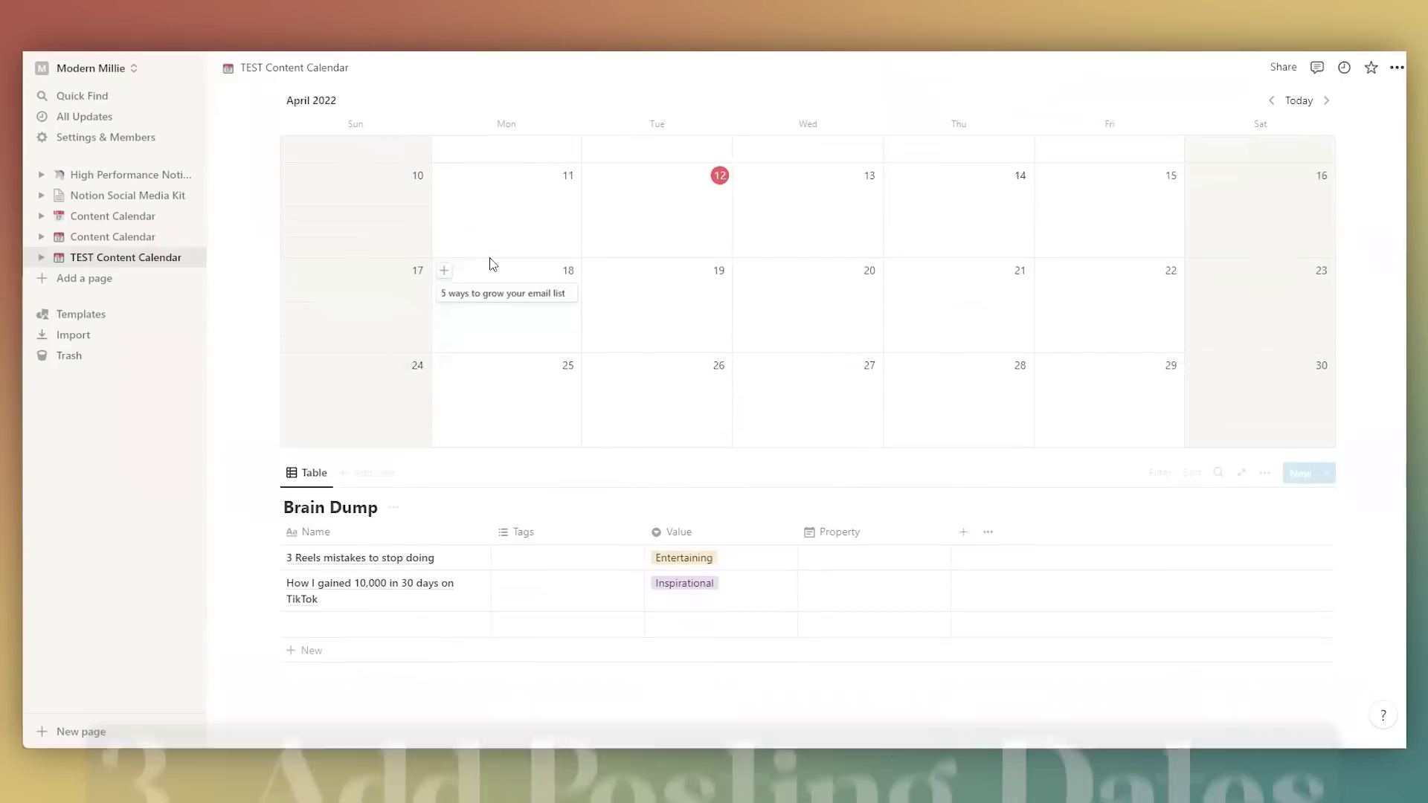
pyautogui.moveTo(274, 555); pyautogui.dragTo(818, 238)
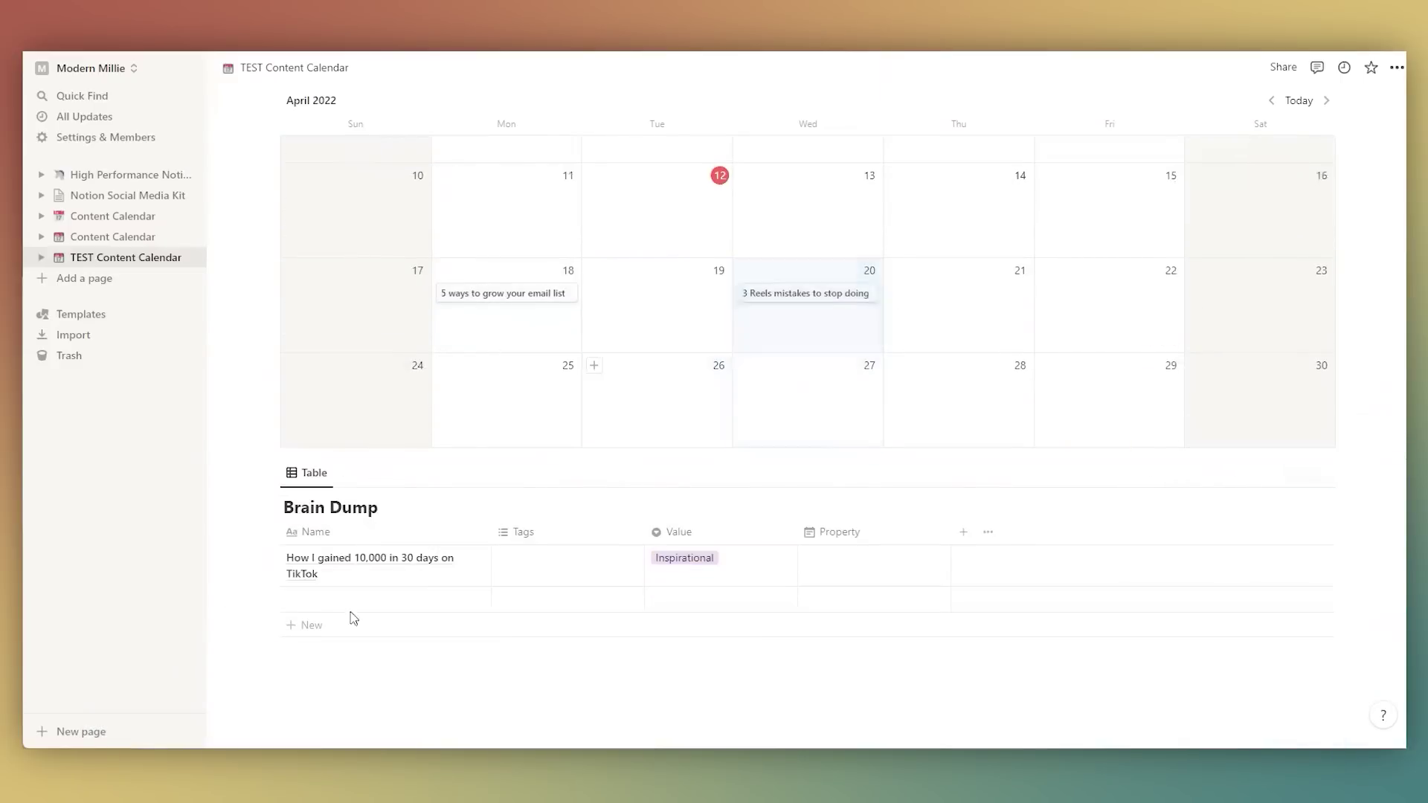
pyautogui.moveTo(273, 559); pyautogui.dragTo(1057, 308)
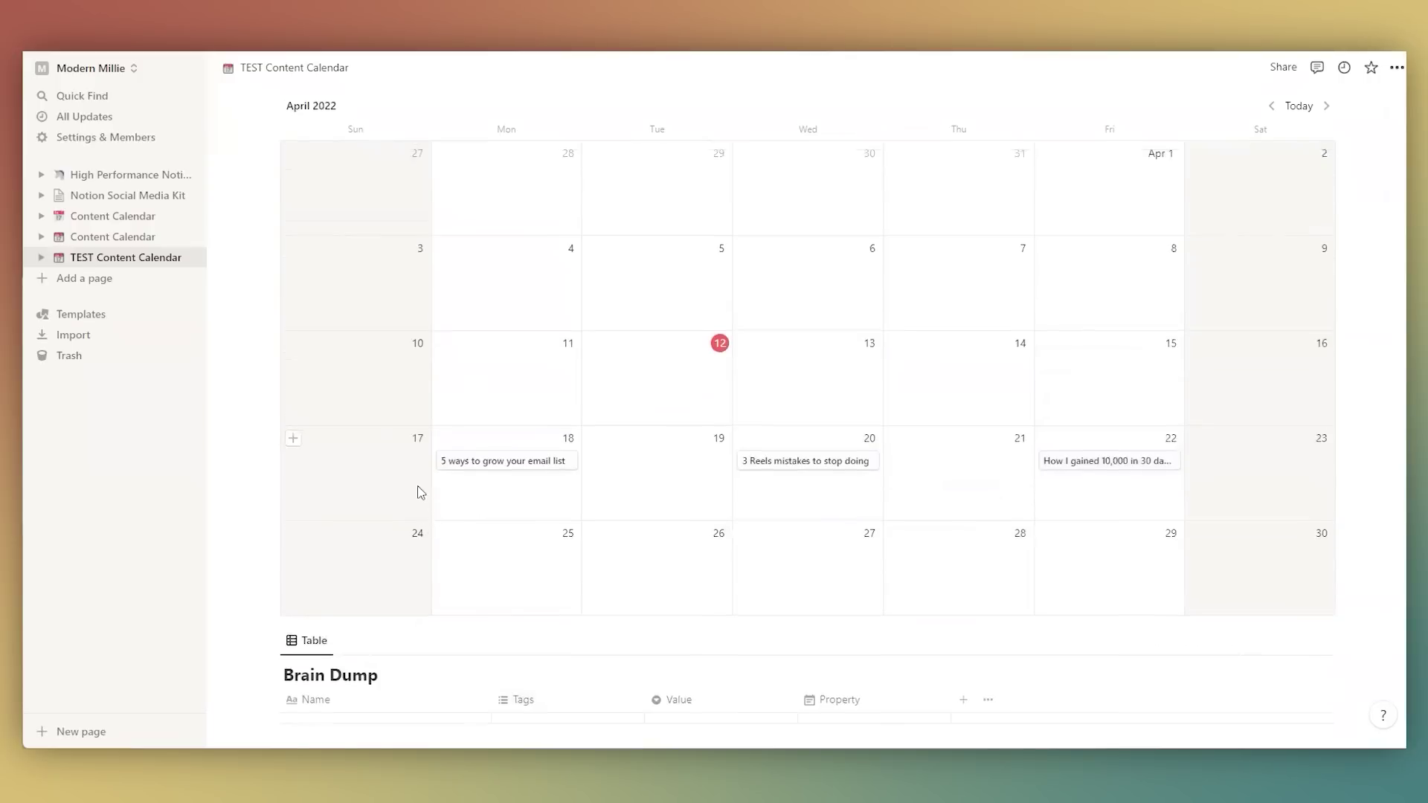
pyautogui.scroll(3, 417, 485)
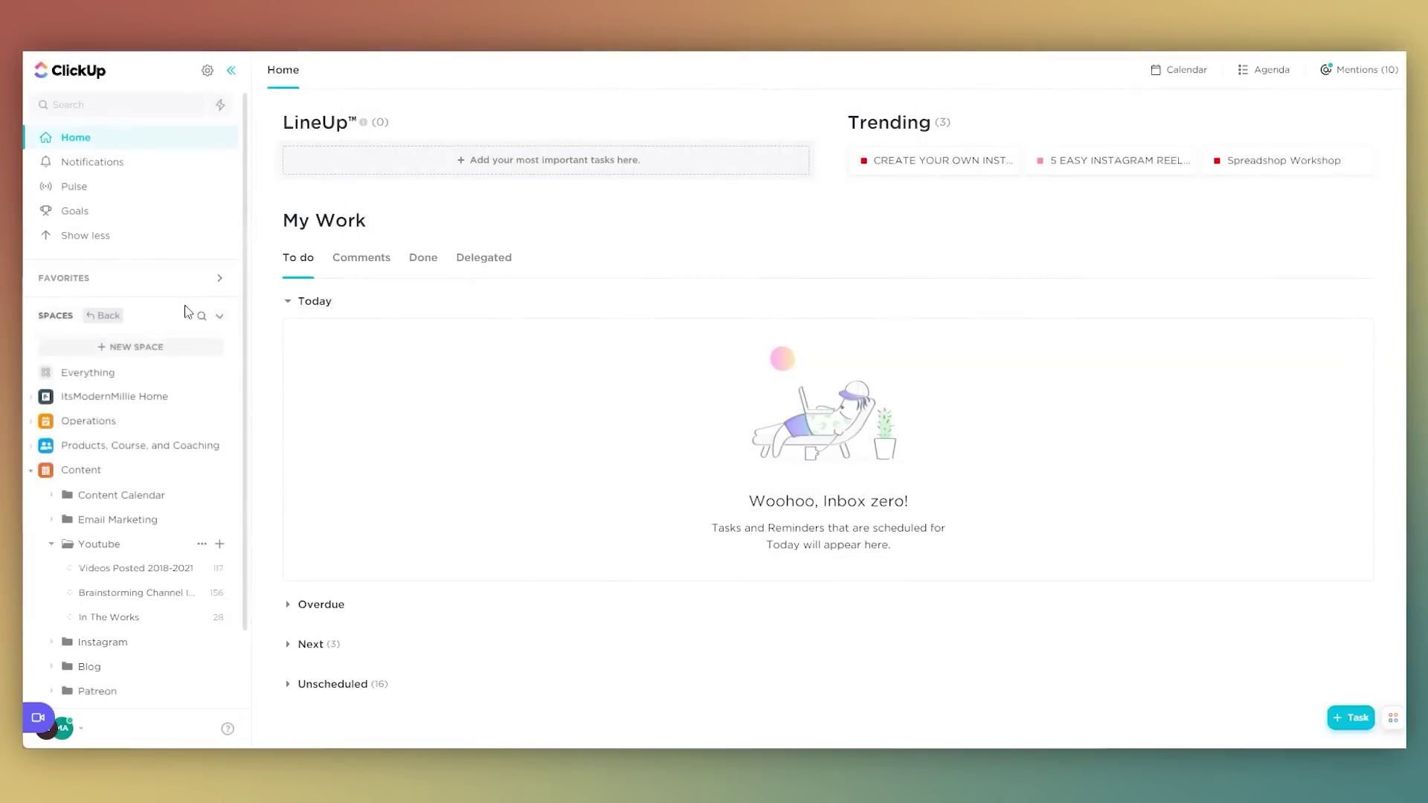
# Step: Switch to ClickUp and show the Social Calendar list from the Content Calendar folder in Calendar view, collapsing the Youtube folder
pyautogui.scroll(-1, 114, 320)
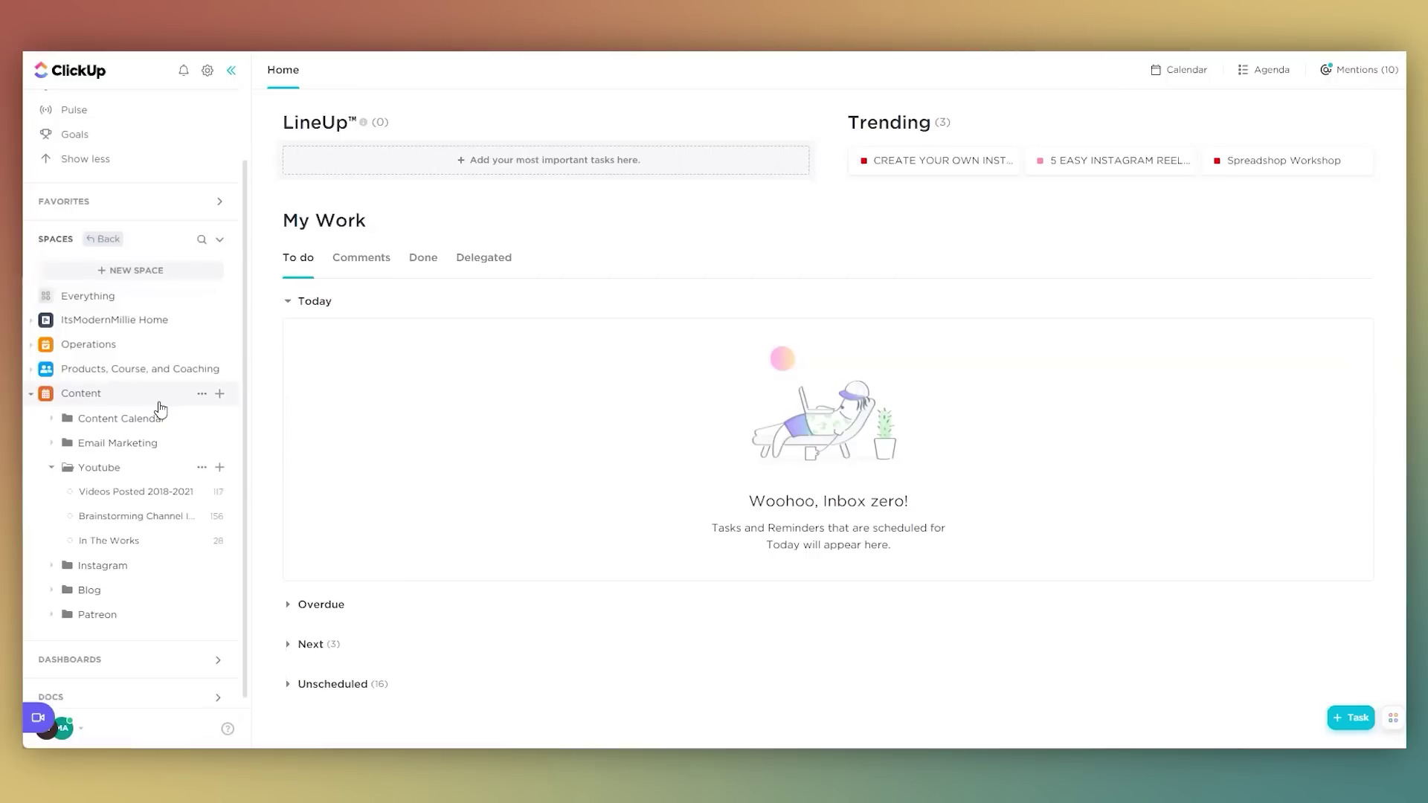
pyautogui.click(52, 467)
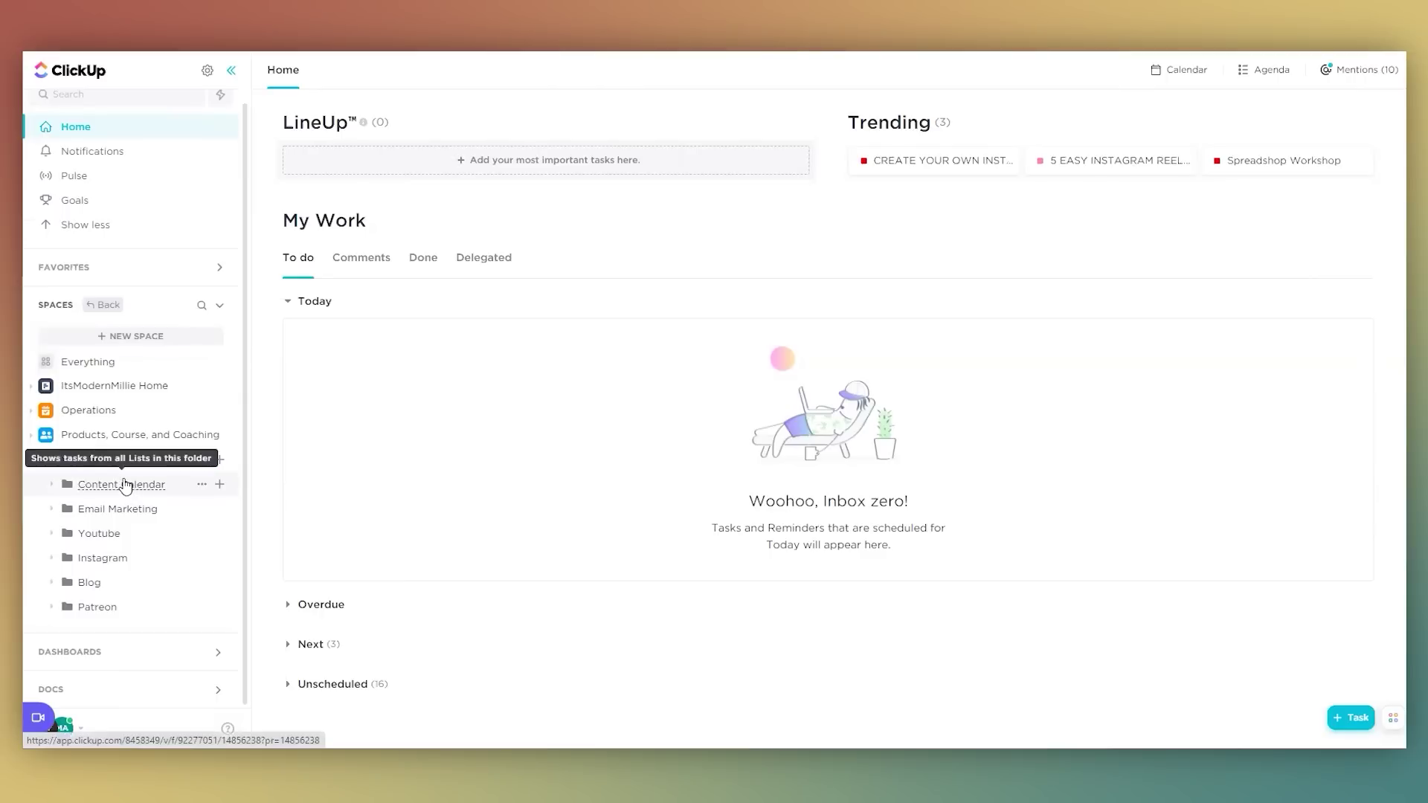
pyautogui.click(51, 484)
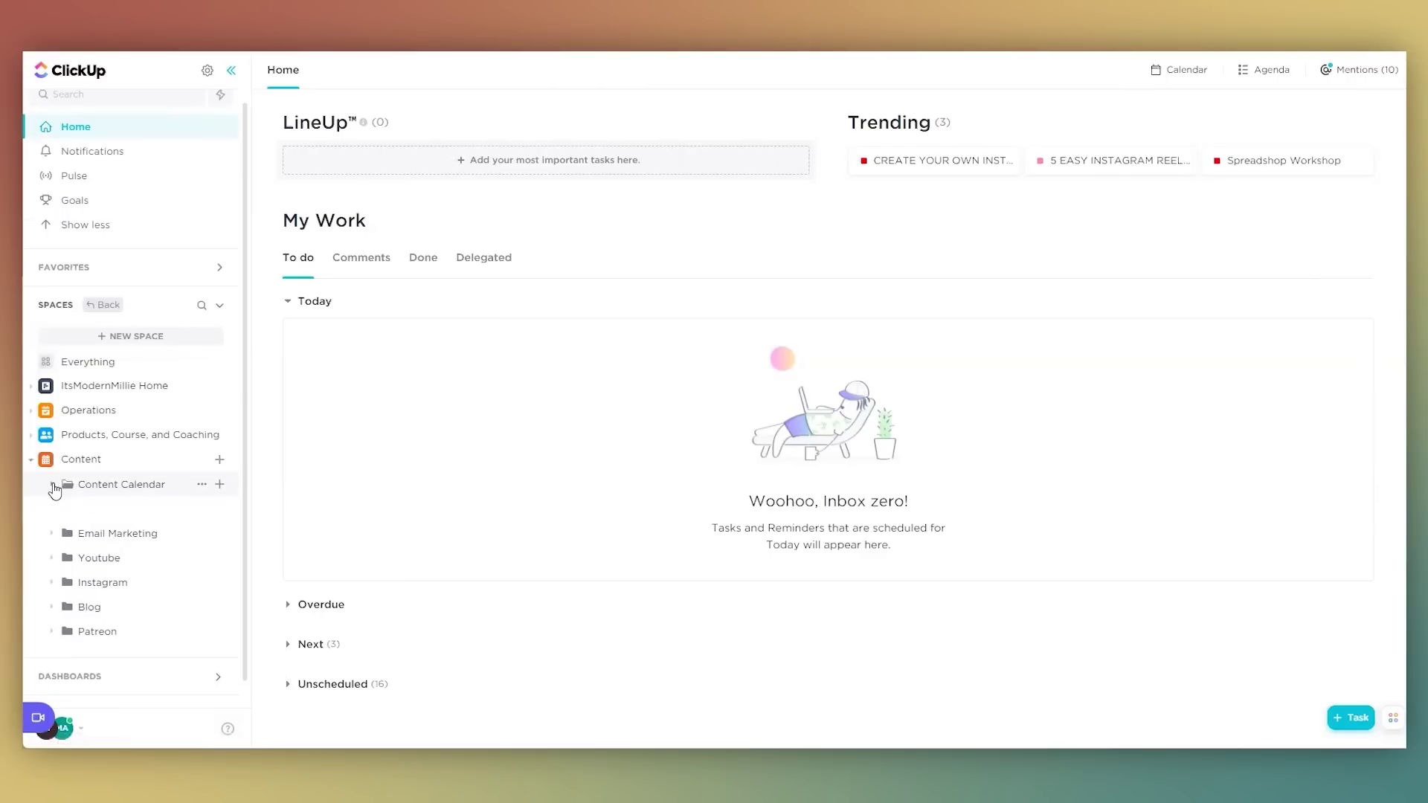
pyautogui.click(113, 510)
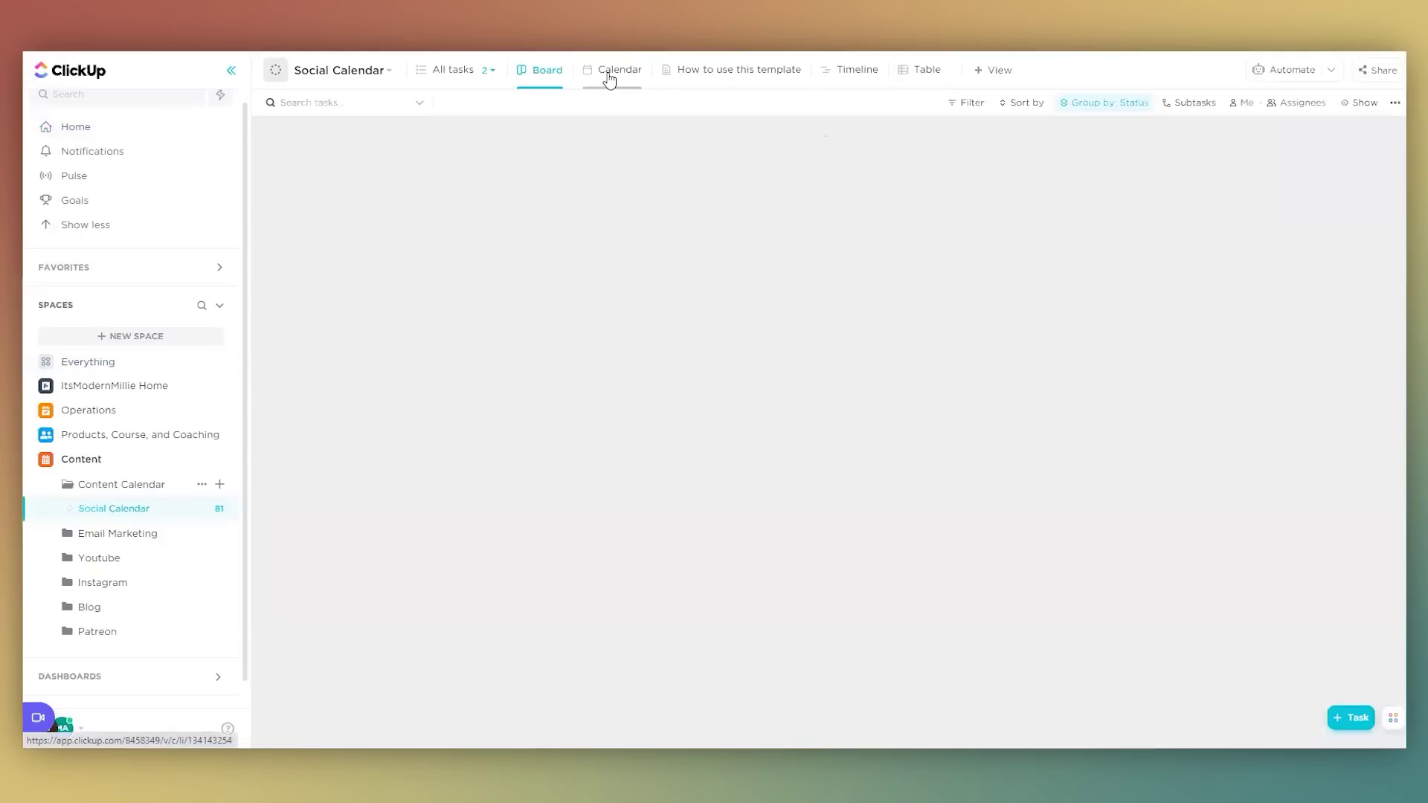
pyautogui.click(606, 73)
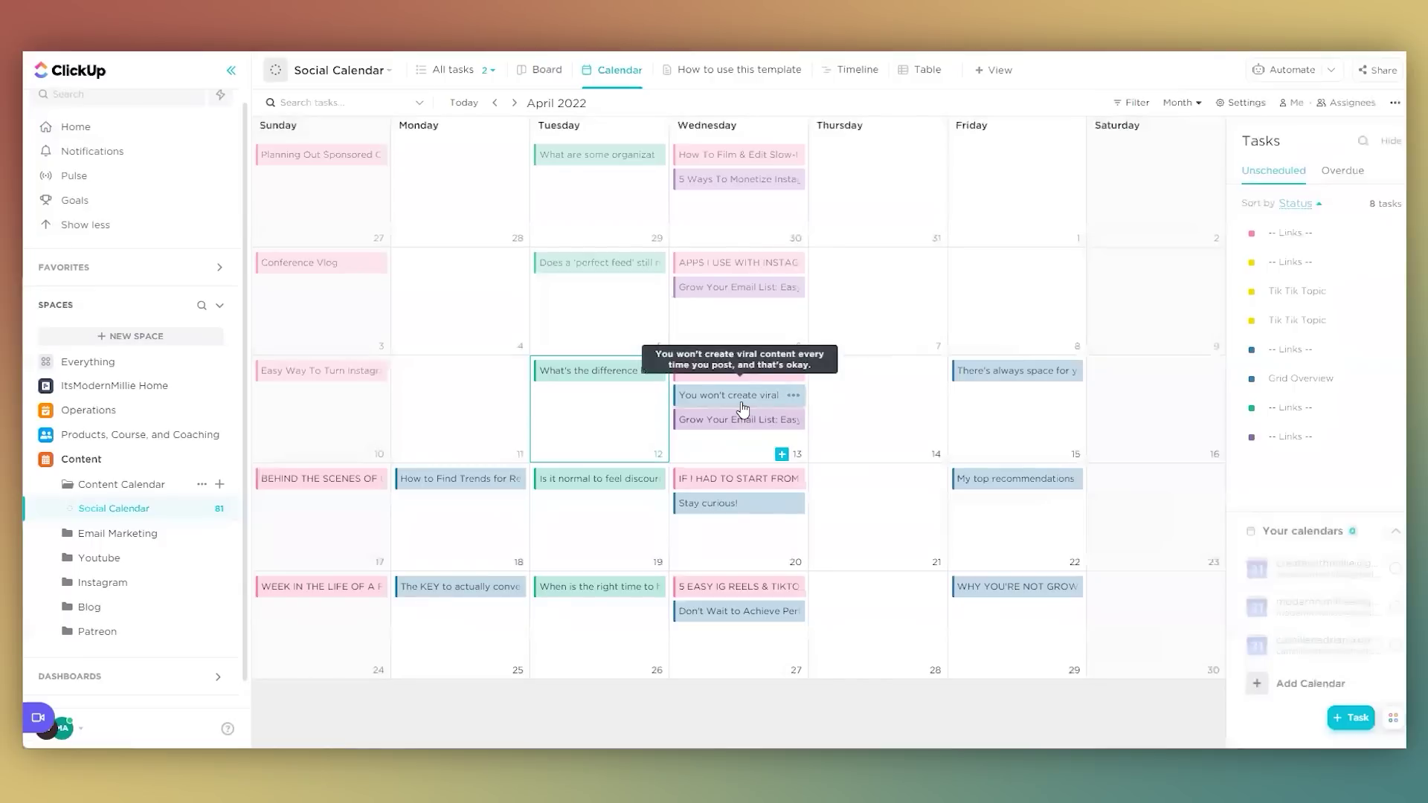
# Step: Show the Social Calendar as a Board and look through the cards in the Email column
pyautogui.click(531, 69)
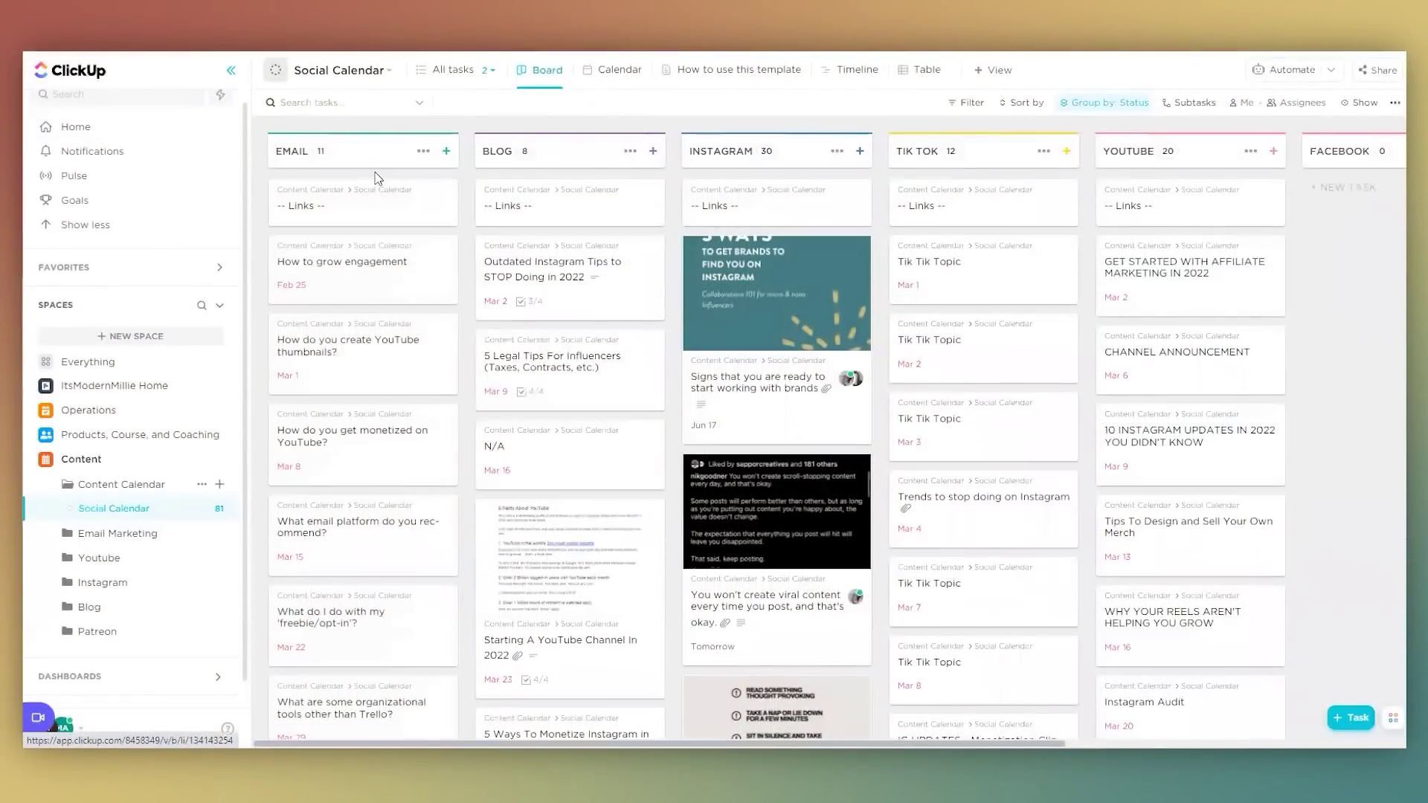
pyautogui.scroll(-7, 375, 201)
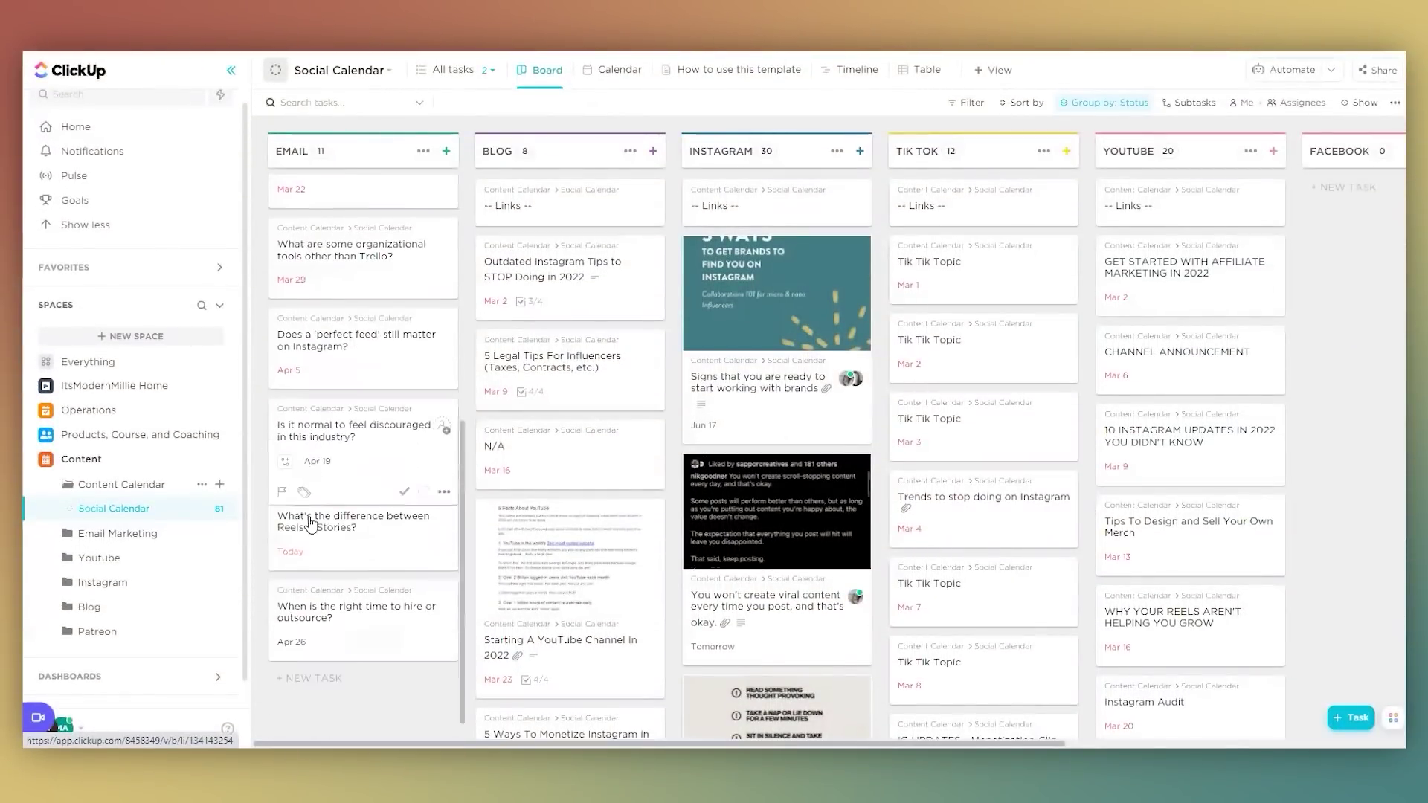
pyautogui.scroll(7, 320, 266)
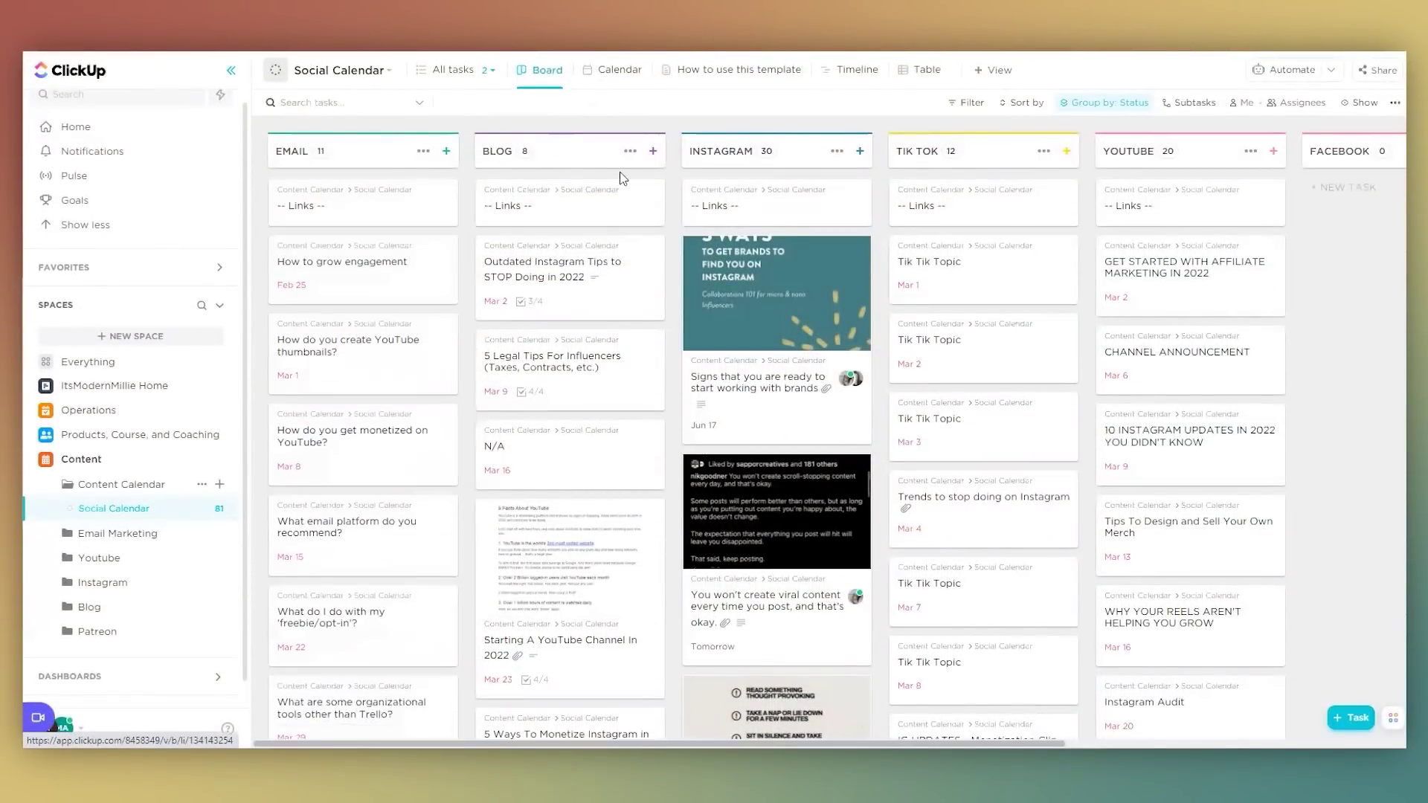
# Step: Open the "Stay curious!" task from the Instagram column and expand its full description
pyautogui.scroll(-1, 580, 204)
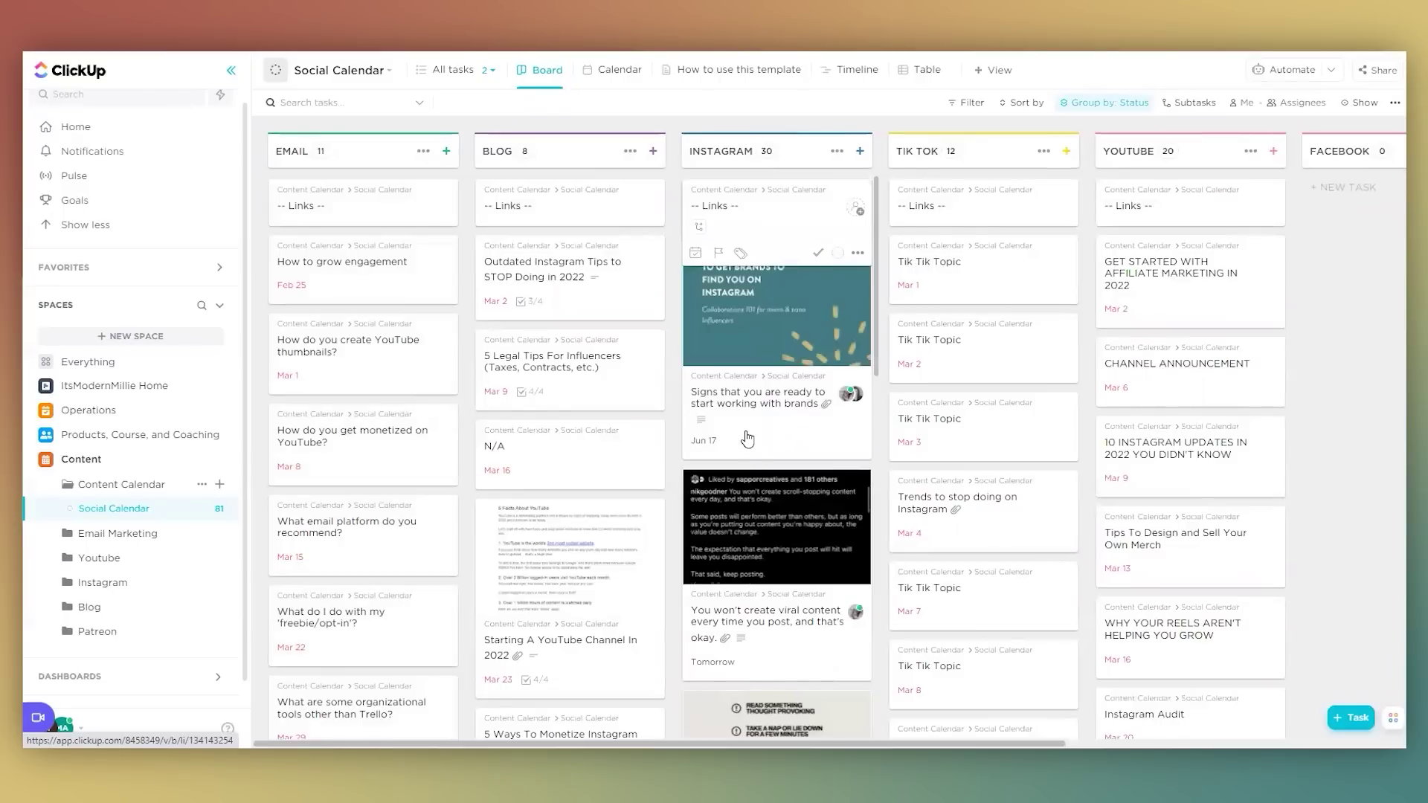
pyautogui.scroll(-6, 733, 444)
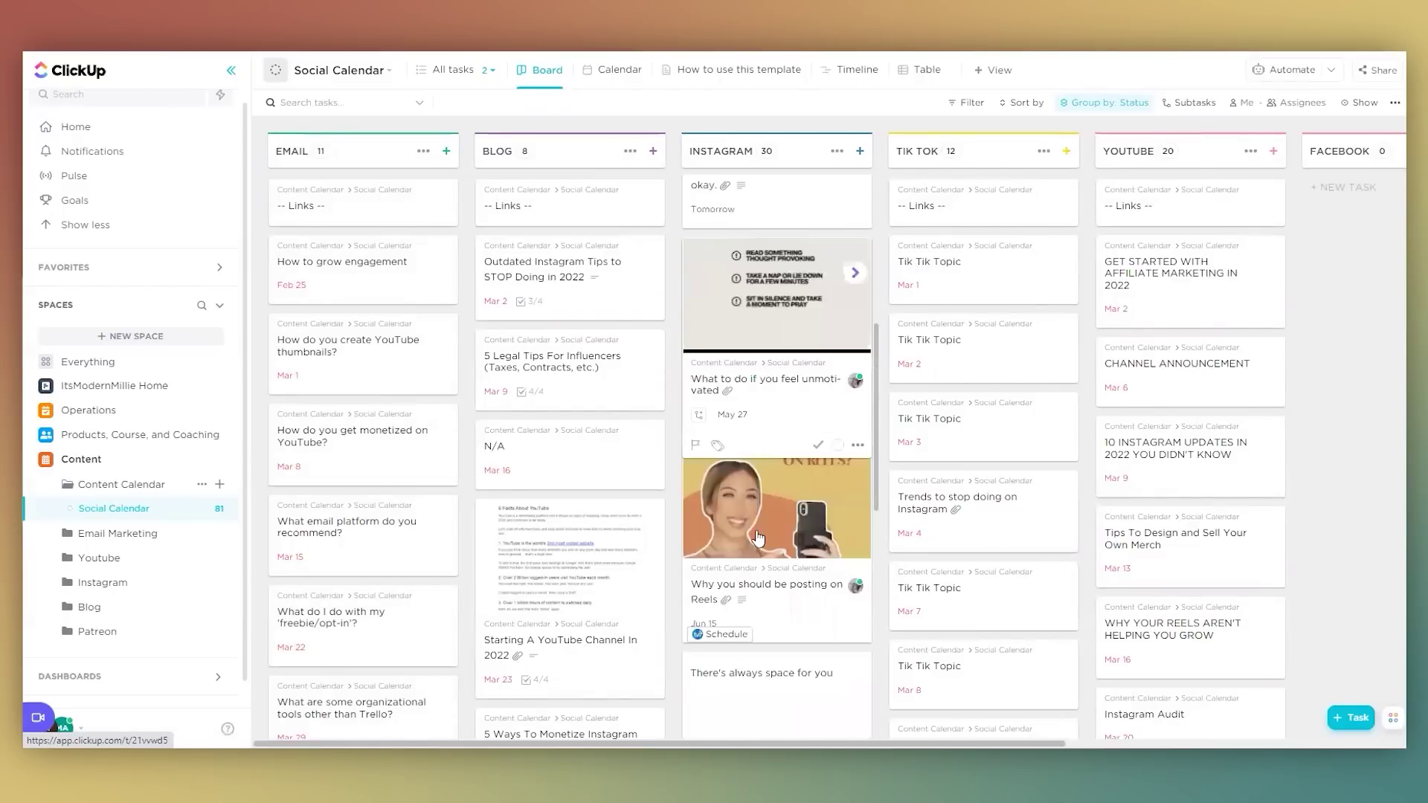
pyautogui.scroll(-5, 757, 537)
pyautogui.click(818, 301)
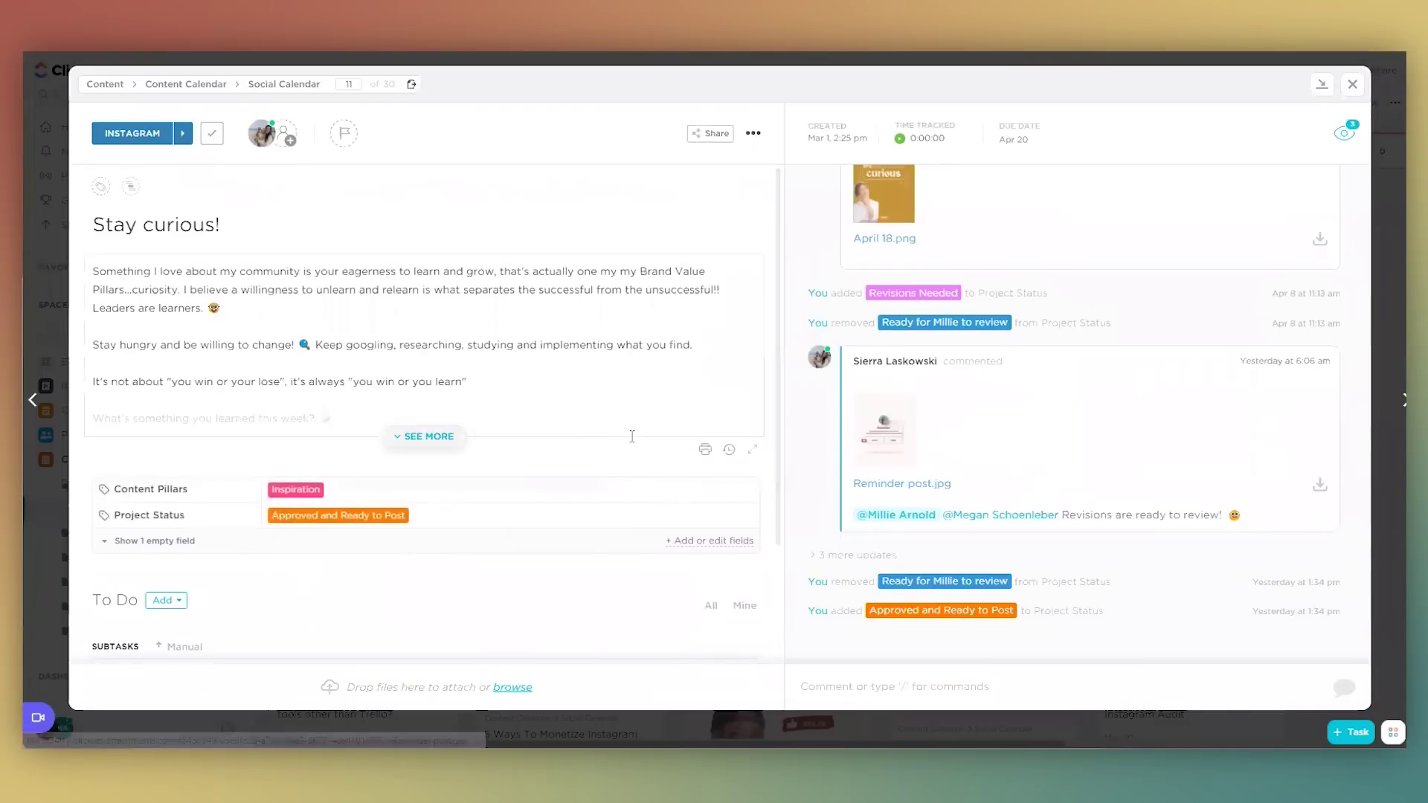
pyautogui.click(439, 439)
# Step: Review the activity history of the "Stay curious!" task and preview its Reminder post.jpg attachment
pyautogui.scroll(2, 886, 362)
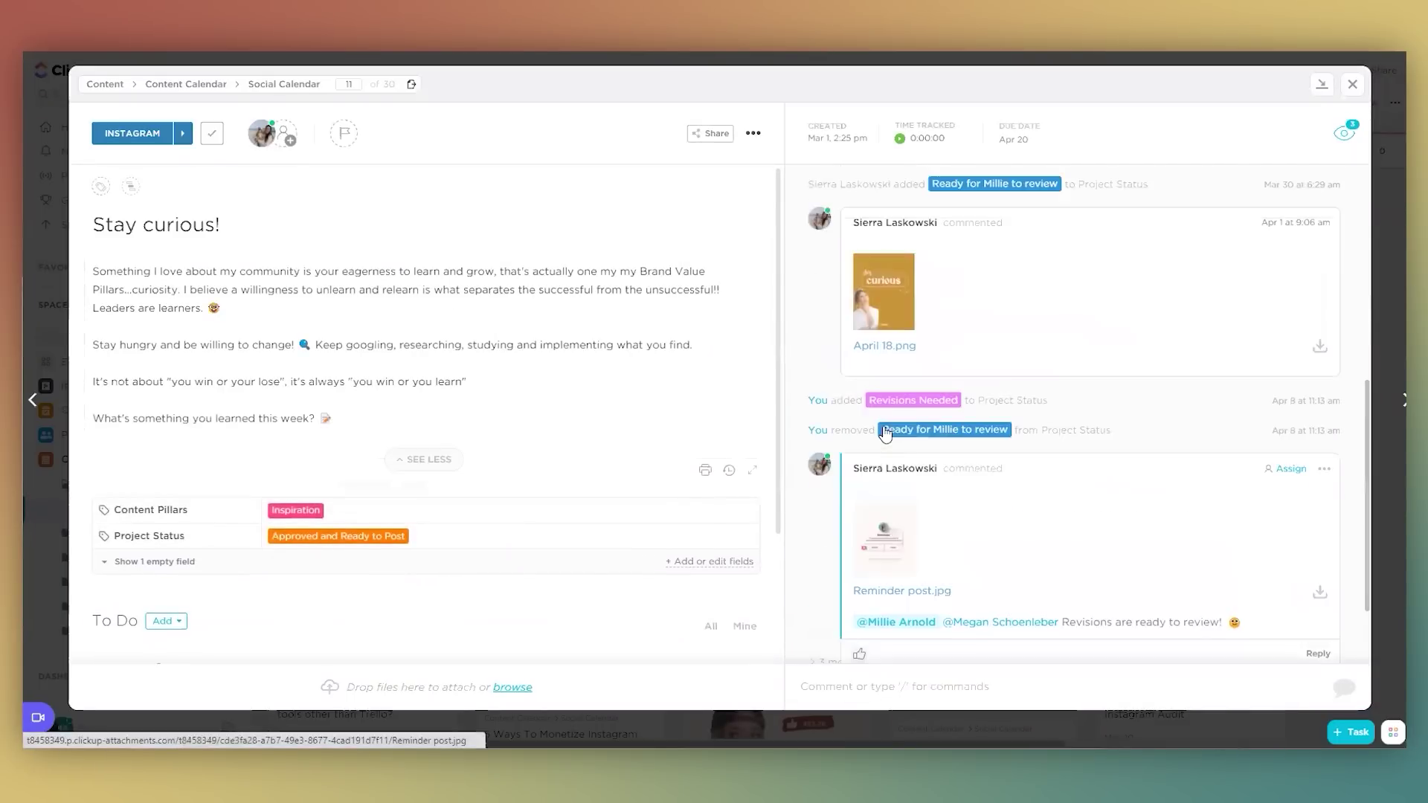
pyautogui.scroll(1, 885, 360)
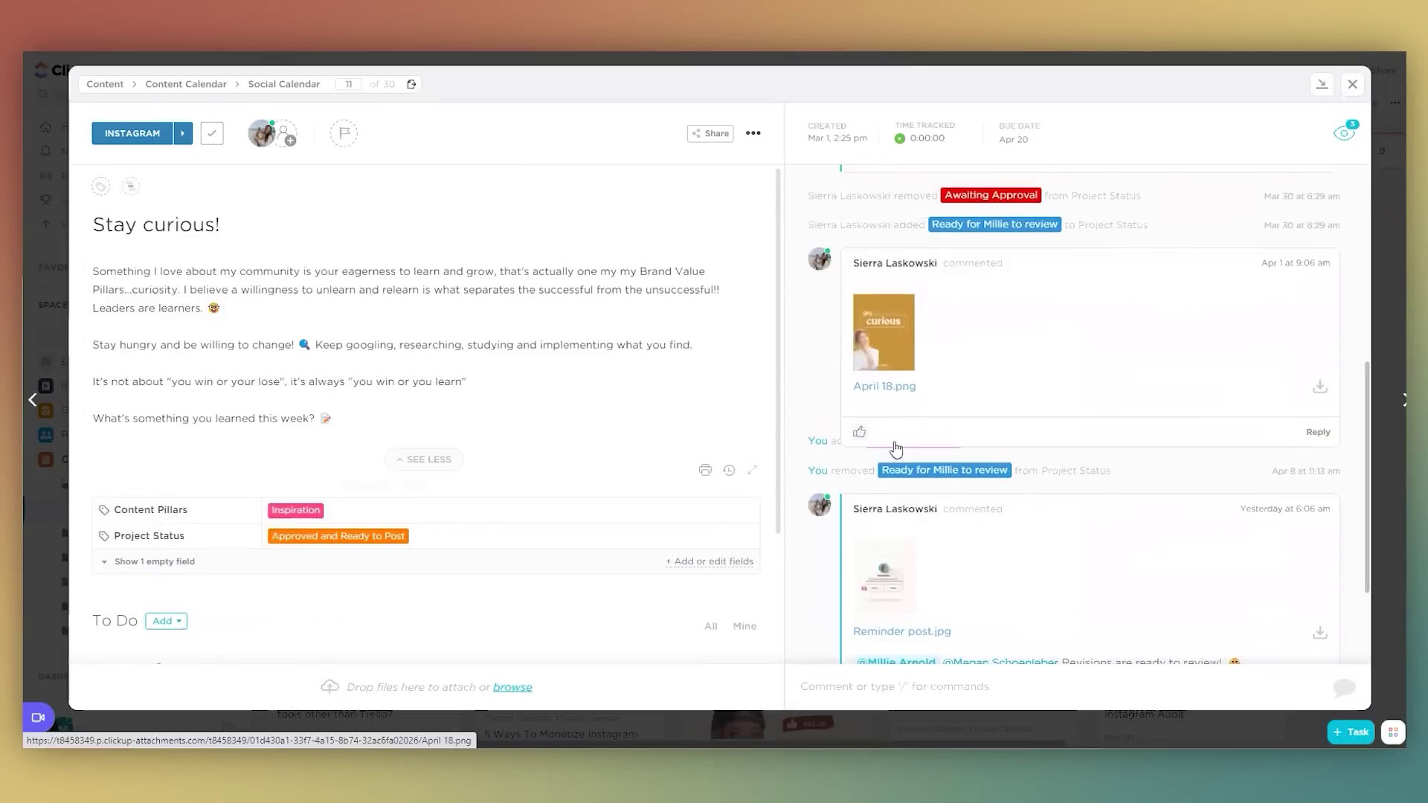
pyautogui.scroll(-2, 885, 446)
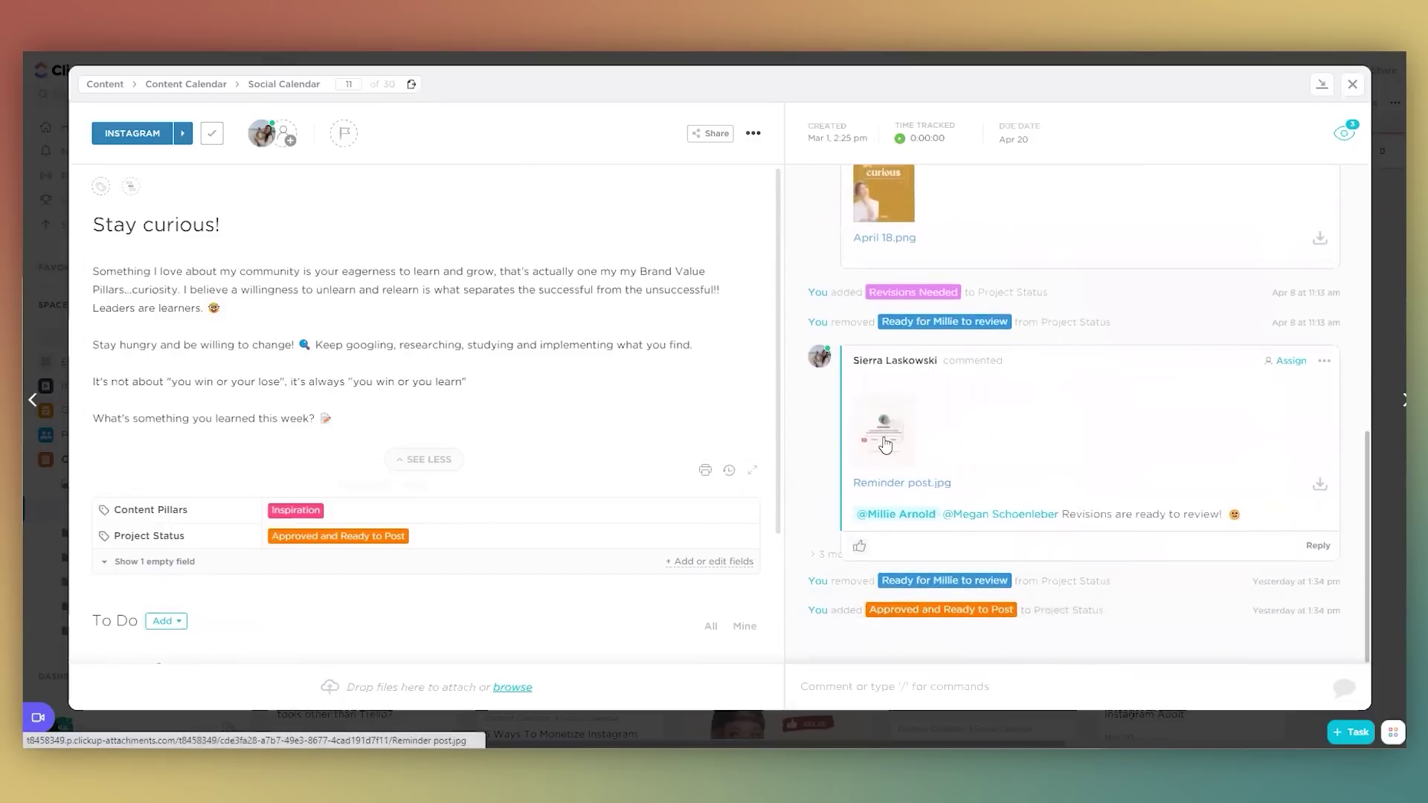
pyautogui.click(885, 444)
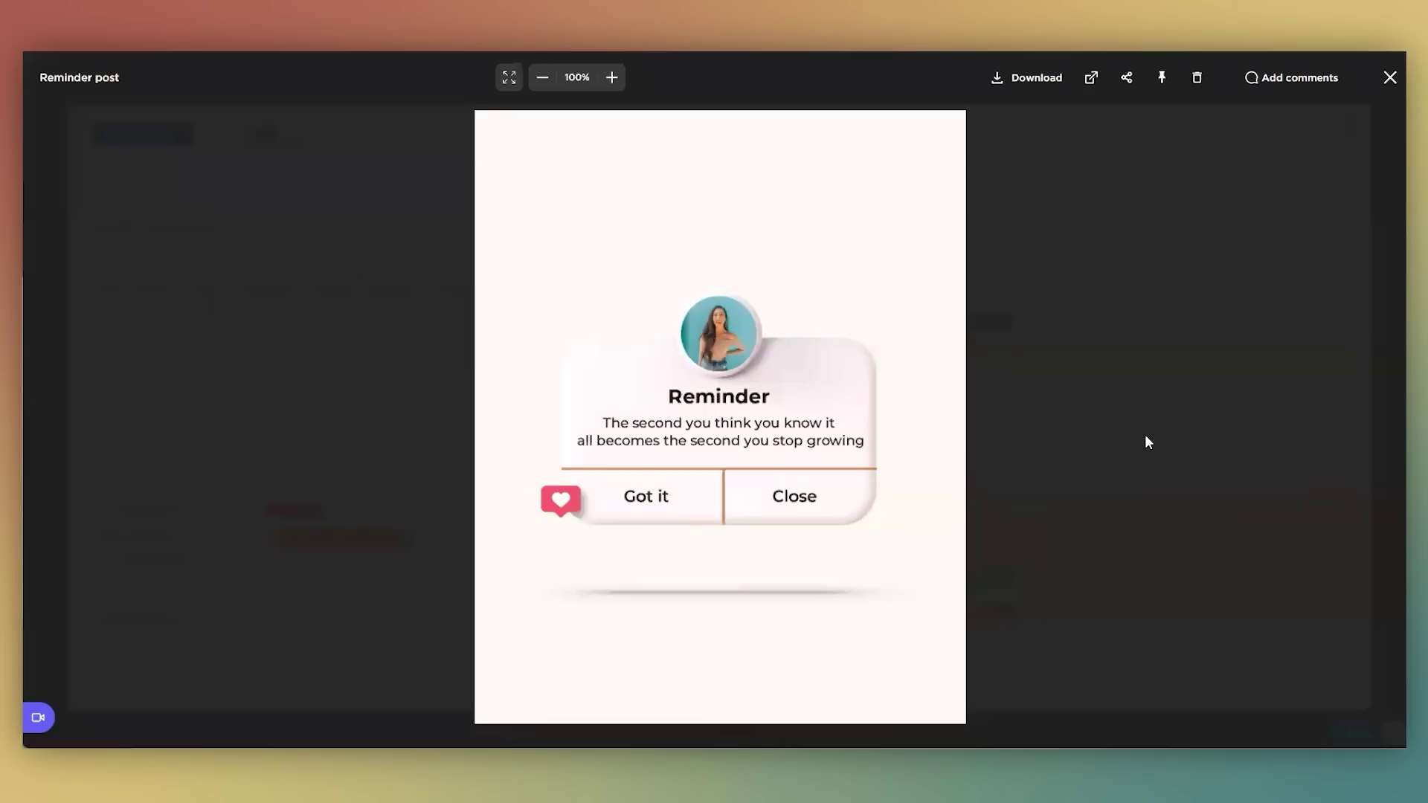
pyautogui.click(1203, 429)
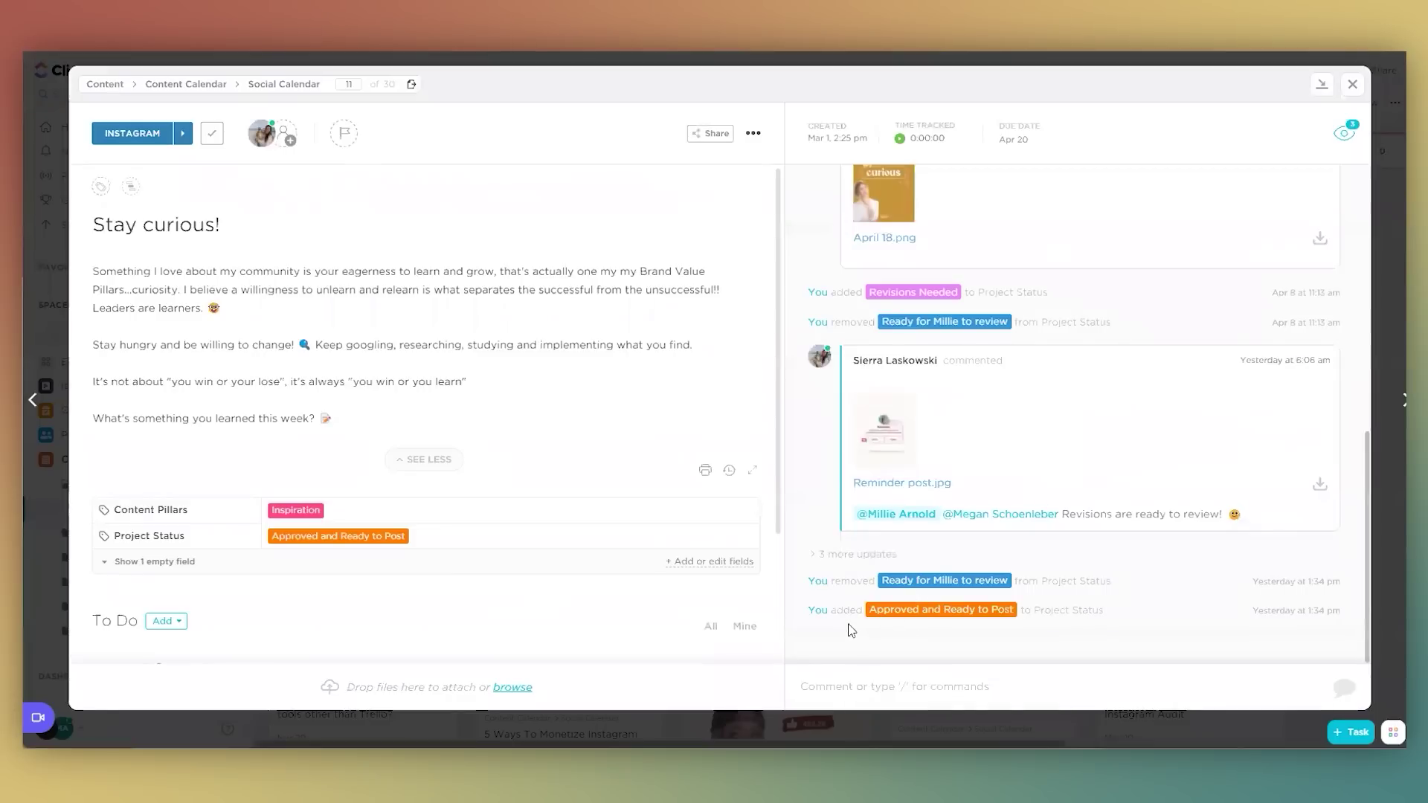
# Step: Look over the available Project Status options of the "Stay curious!" task and return to the board without changing the status
pyautogui.click(369, 545)
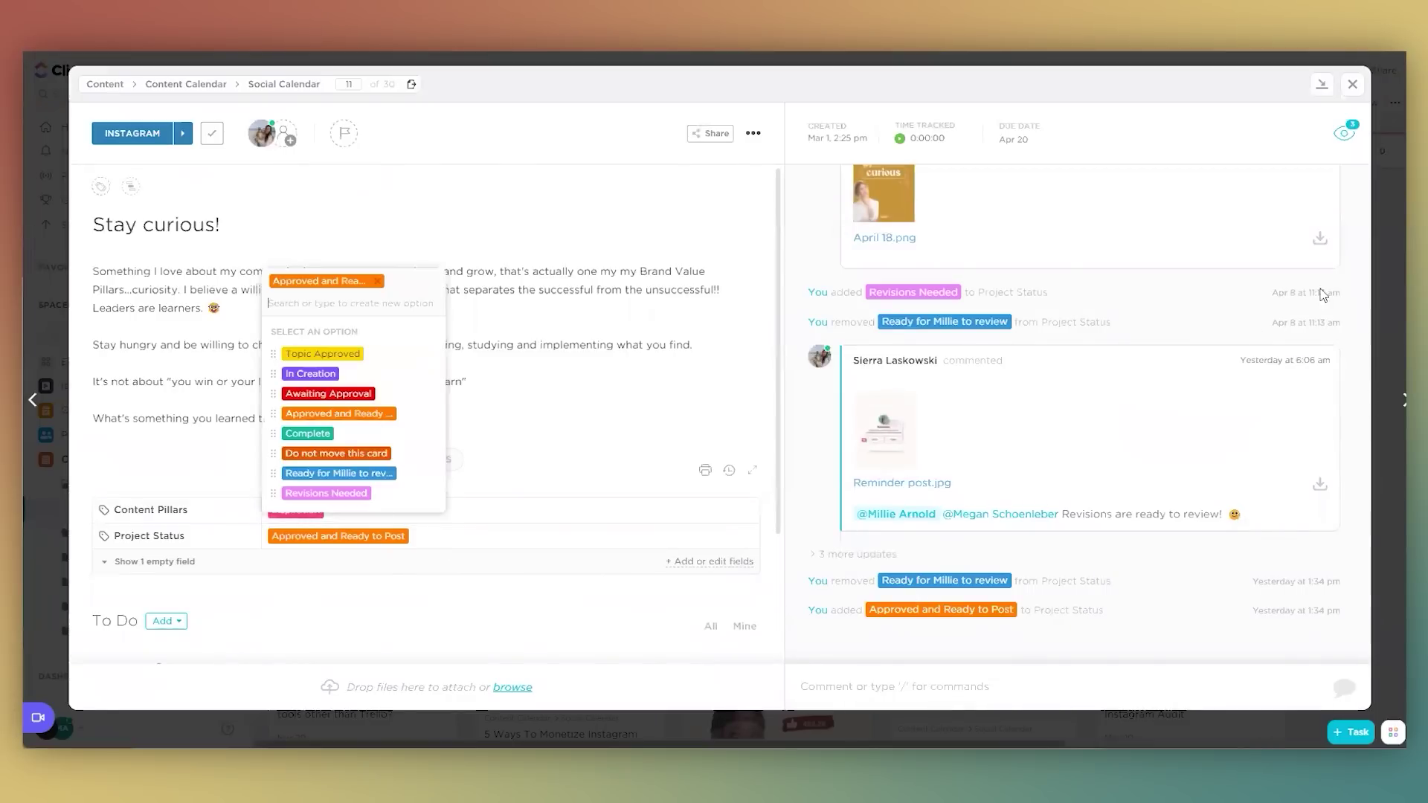
pyautogui.click(1352, 84)
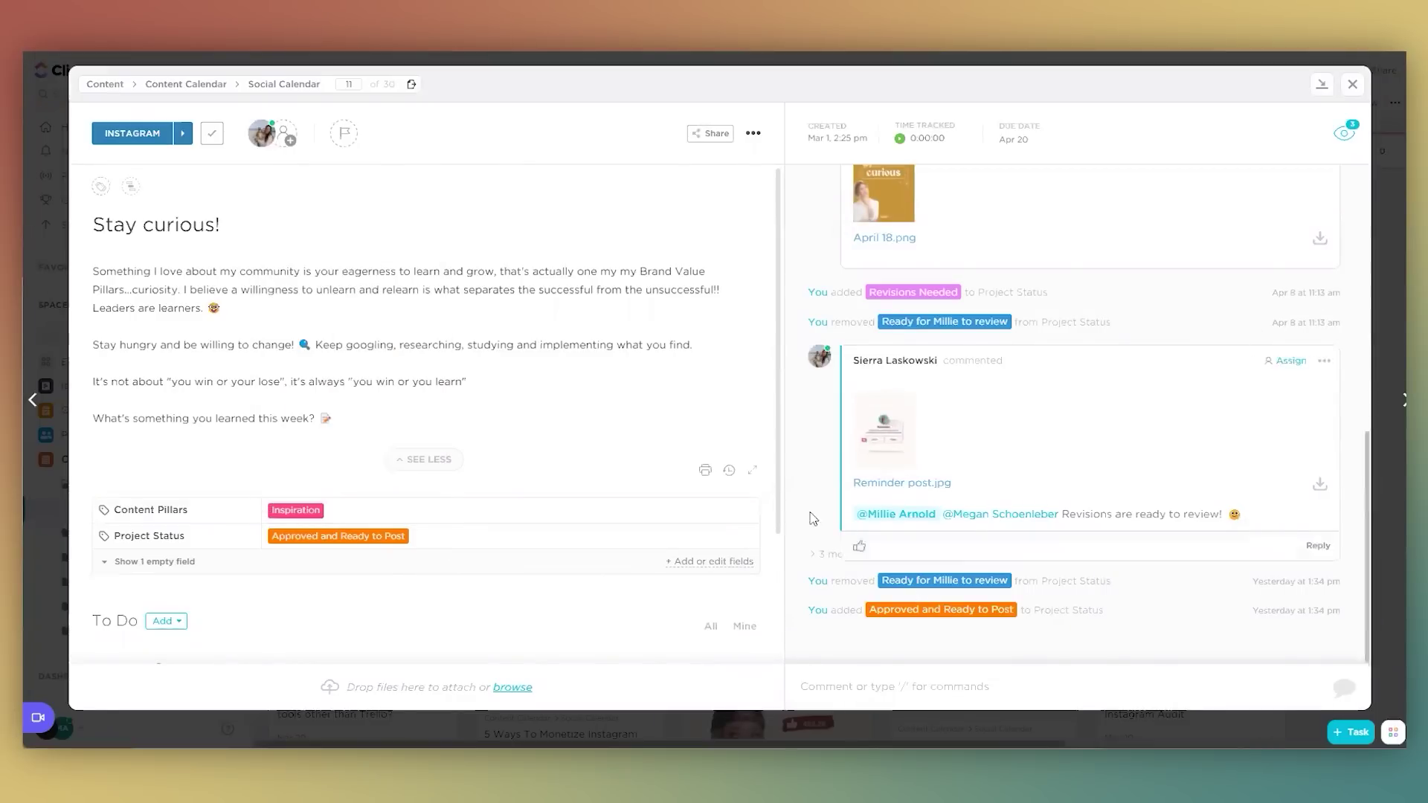
pyautogui.click(1352, 84)
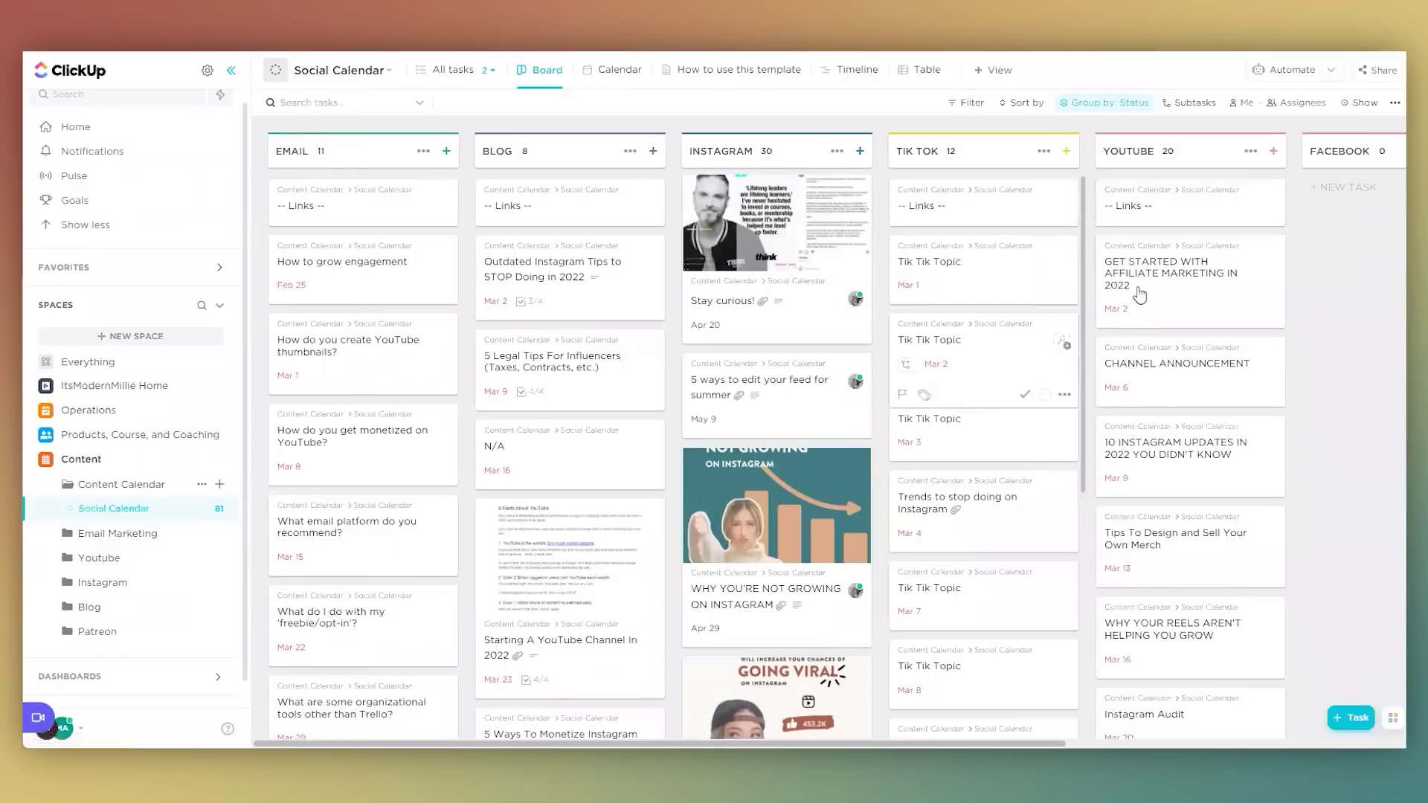
# Step: Open the In The Works list in the Youtube folder and examine its production stages from Recording through Complete
pyautogui.click(149, 559)
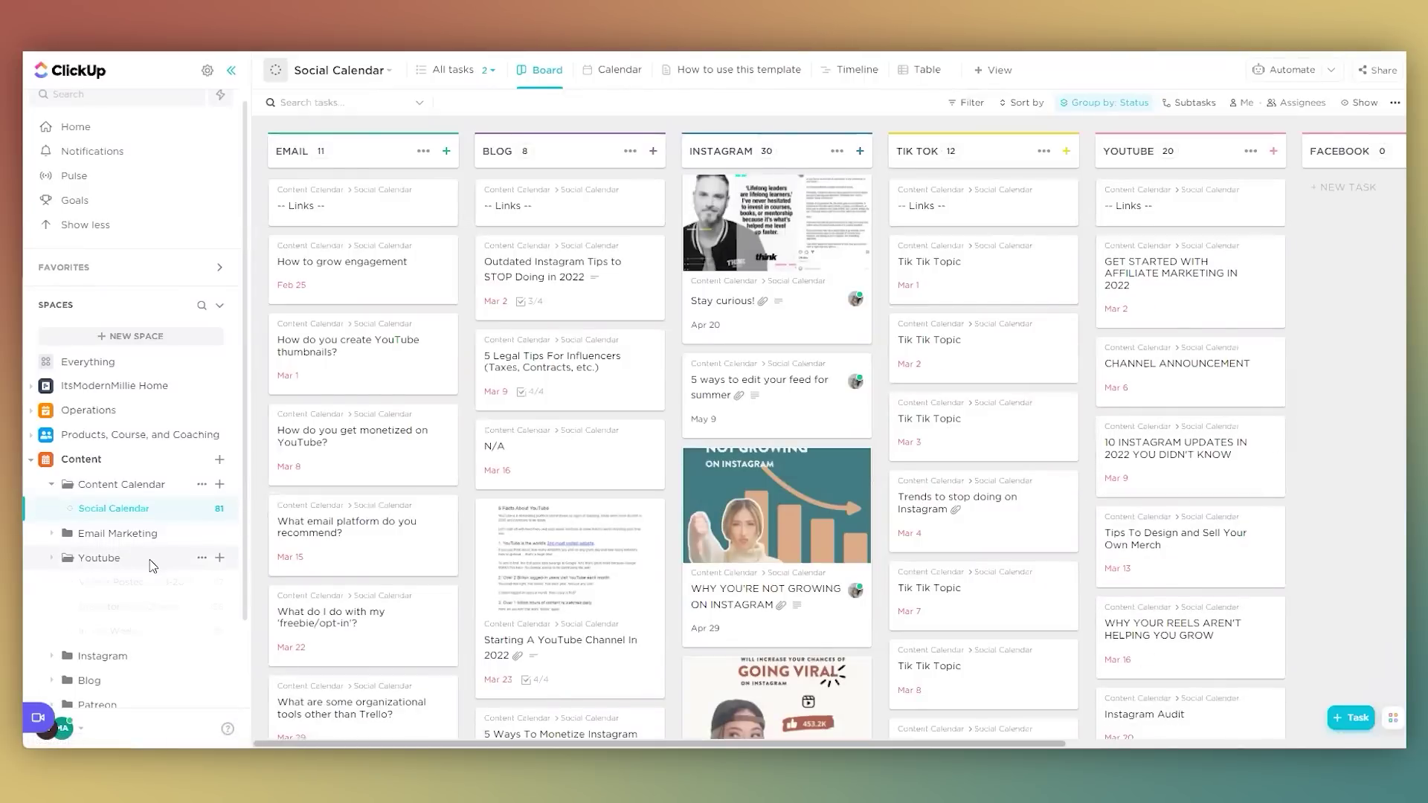
pyautogui.click(135, 629)
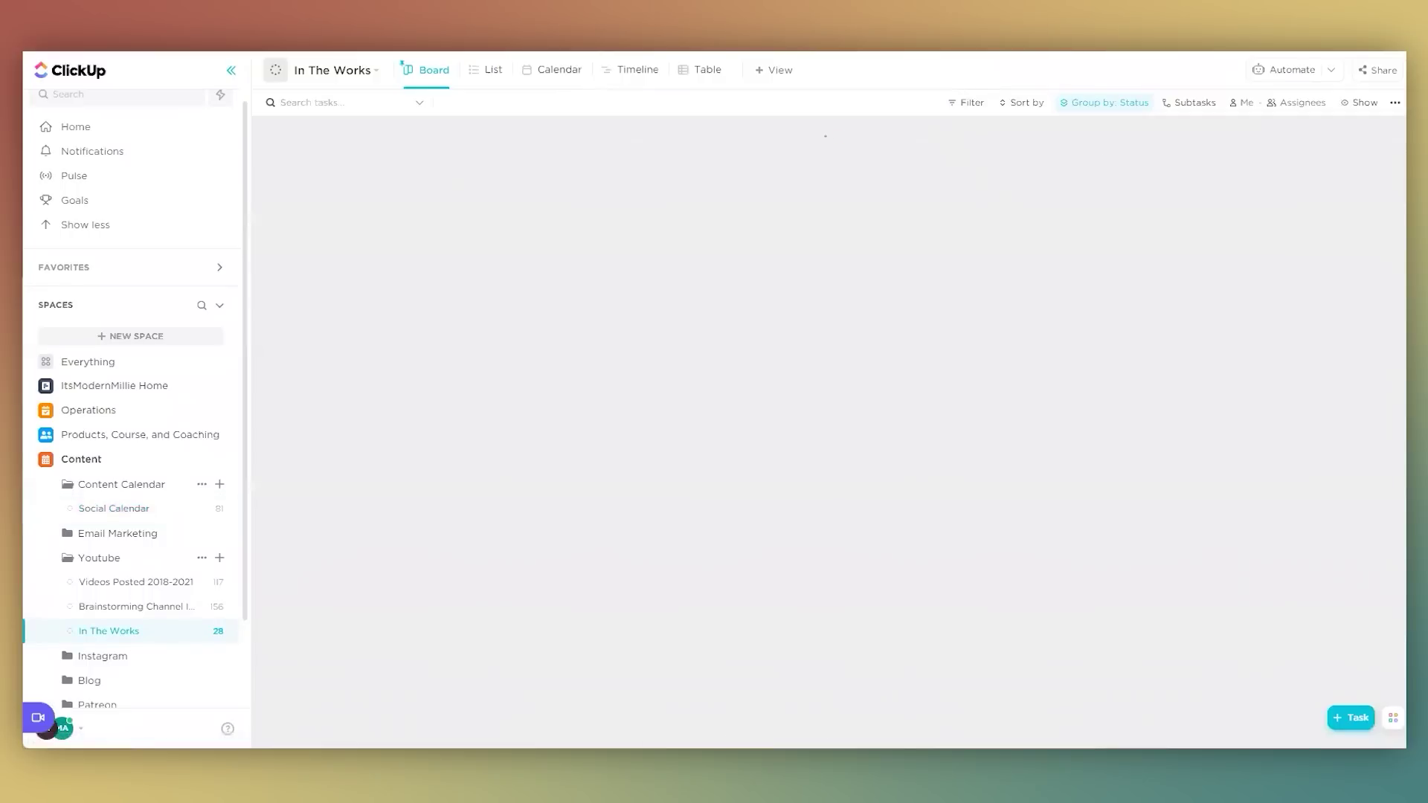
pyautogui.moveTo(711, 732); pyautogui.dragTo(1100, 705)
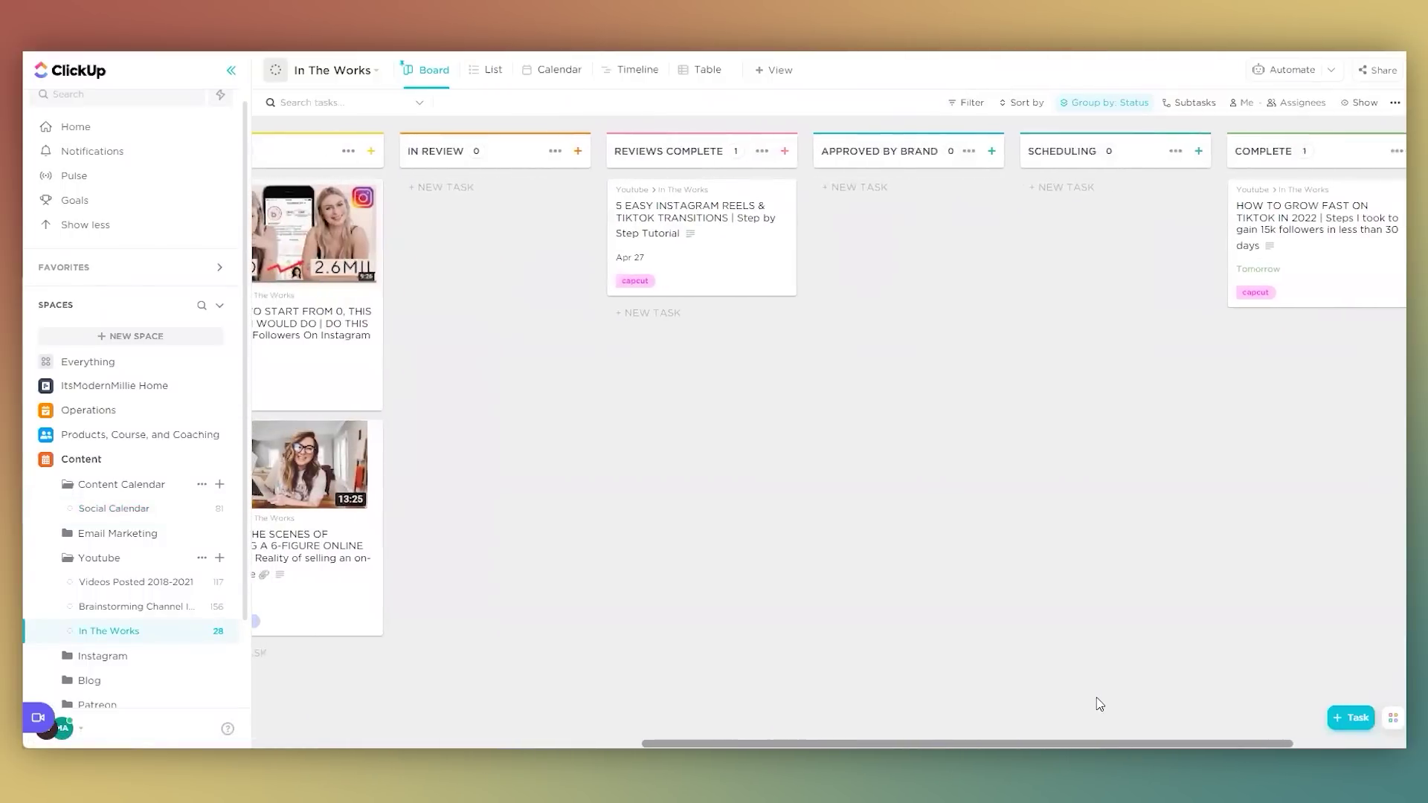
pyautogui.hscroll(-5, 1100, 704)
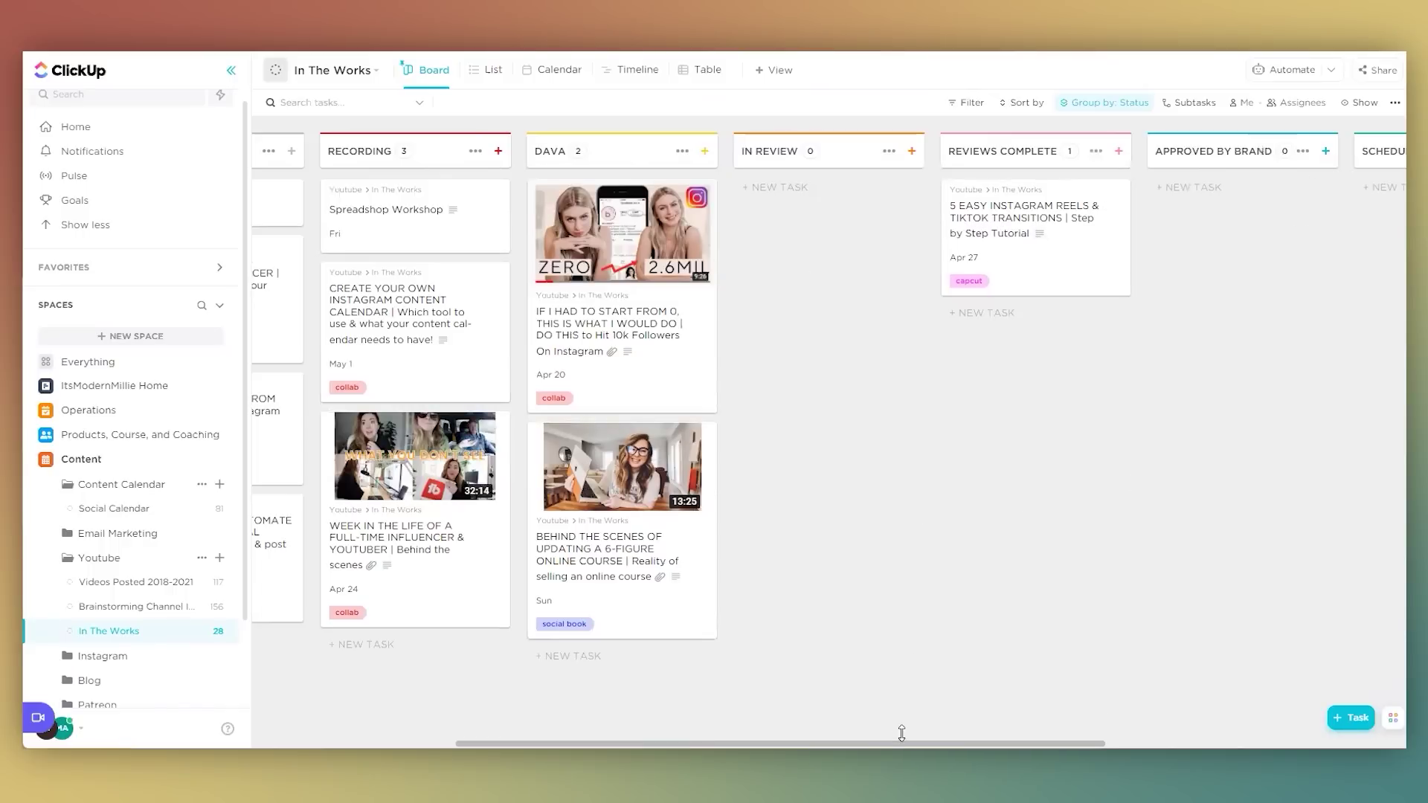
pyautogui.moveTo(902, 740); pyautogui.dragTo(1101, 736)
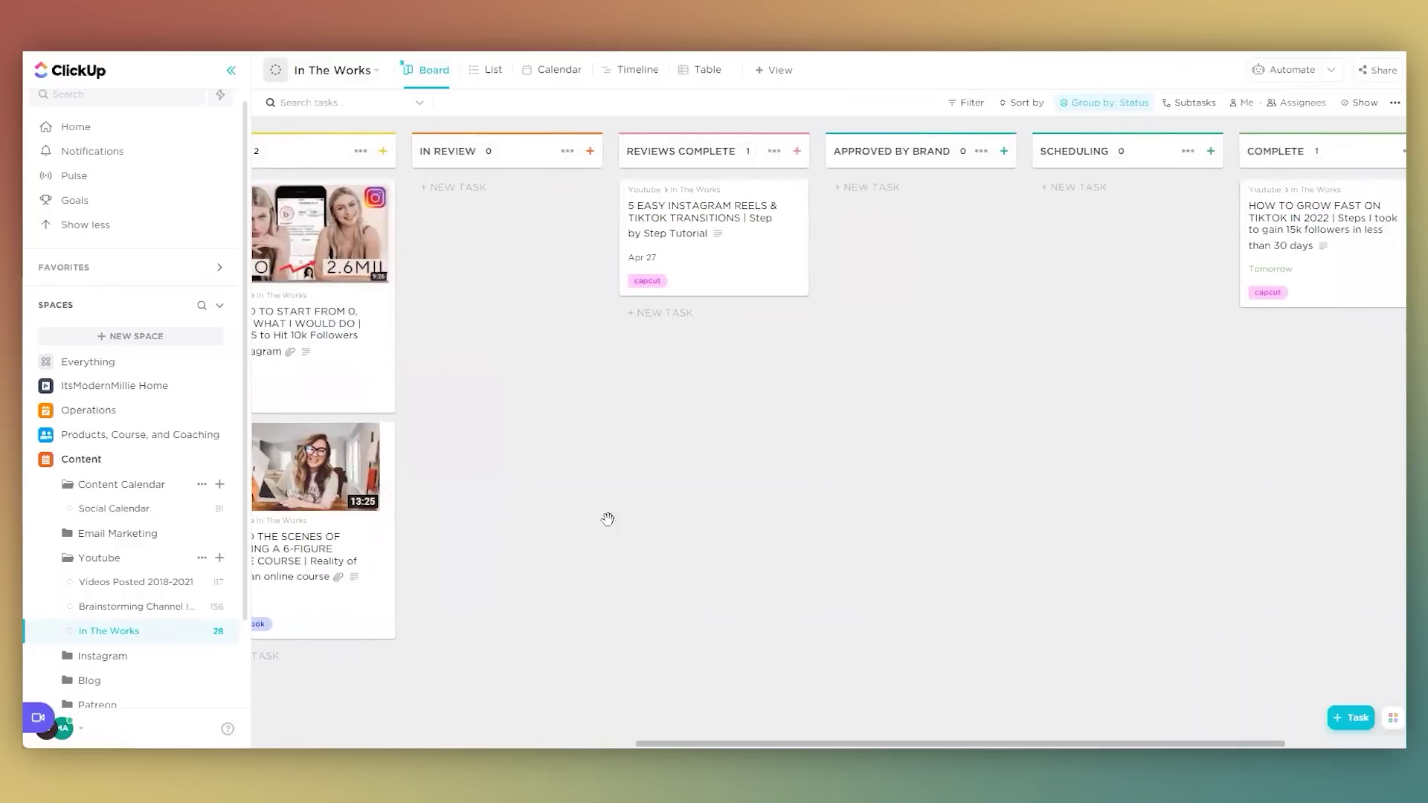
# Step: Open the Videos Posted 2018-2021 list in the Youtube folder
pyautogui.click(129, 588)
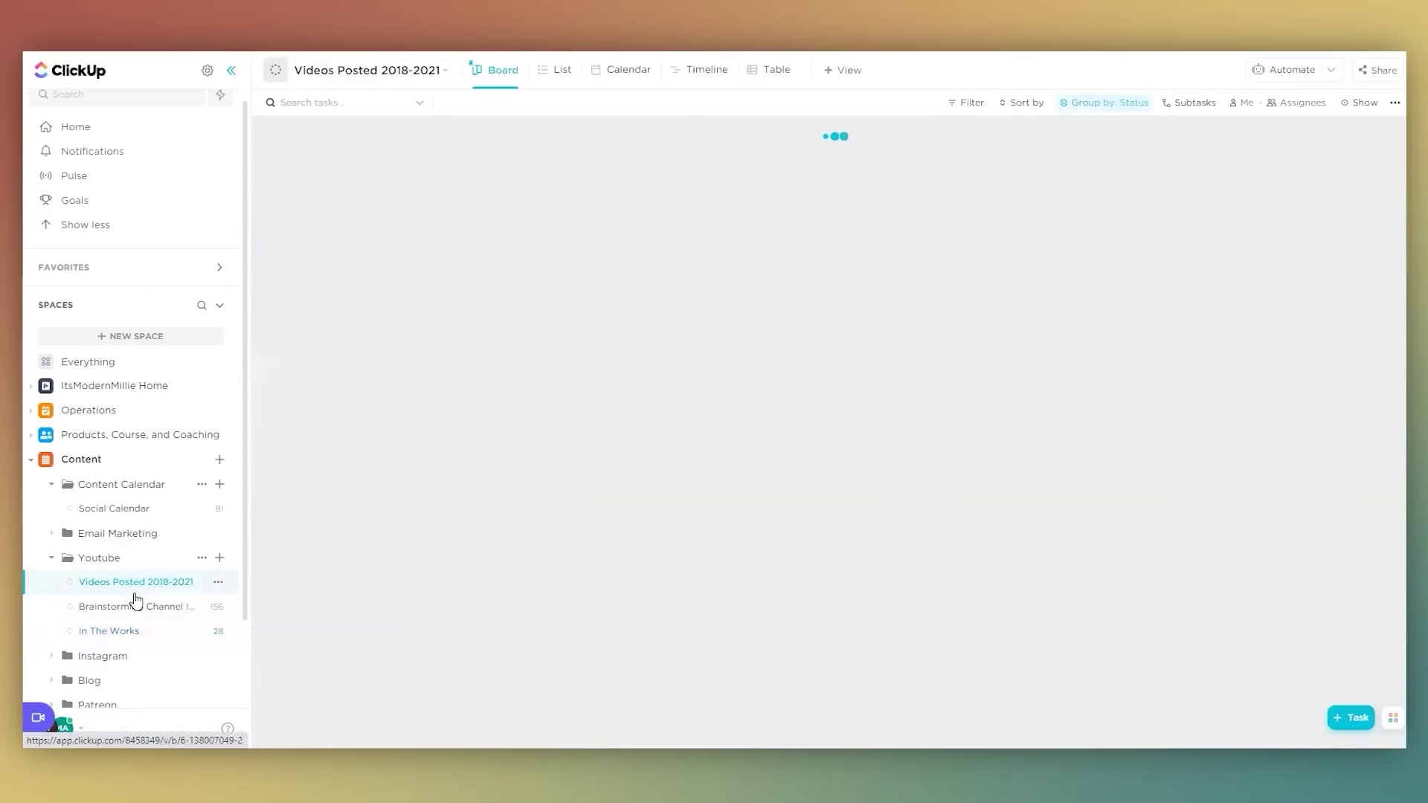